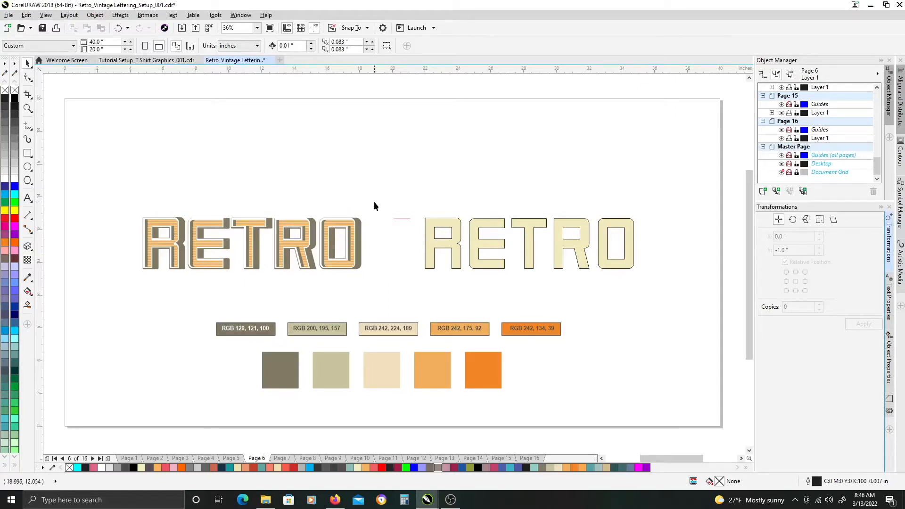
# Examine the finished striped RETRO lettering, including its inner shadow shapes, and compare it with the plain RETRO text beside it.
pyautogui.moveTo(158, 291); pyautogui.dragTo(132, 284)
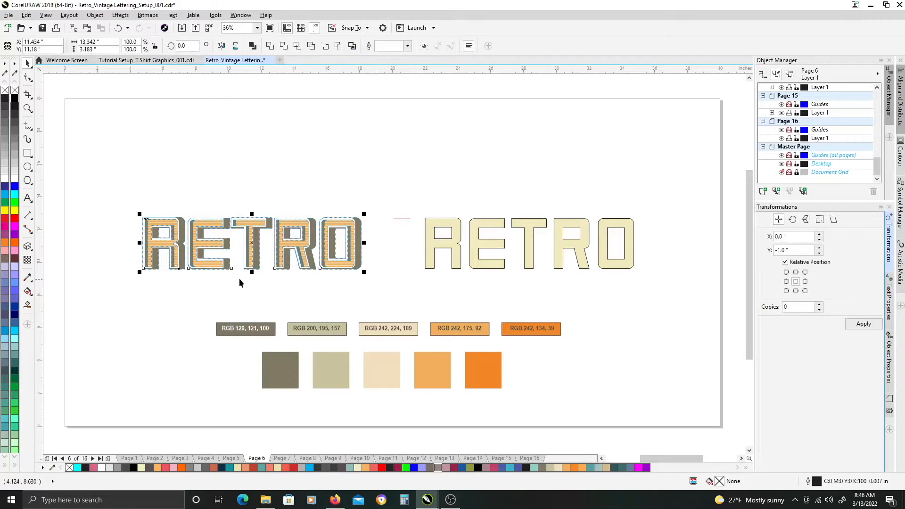
pyautogui.scroll(2, 244, 276)
pyautogui.moveTo(267, 276); pyautogui.dragTo(380, 297)
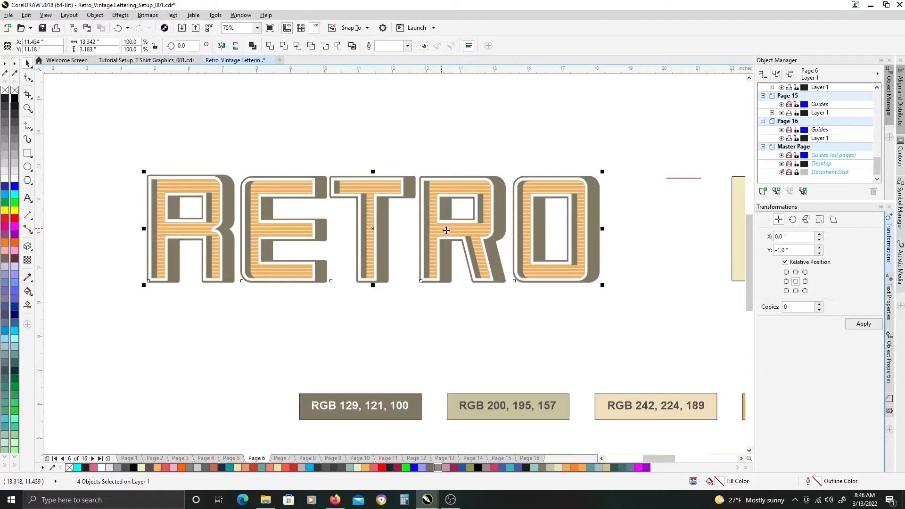
pyautogui.click(608, 307)
pyautogui.moveTo(645, 319); pyautogui.dragTo(483, 316)
pyautogui.moveTo(532, 263); pyautogui.dragTo(481, 285)
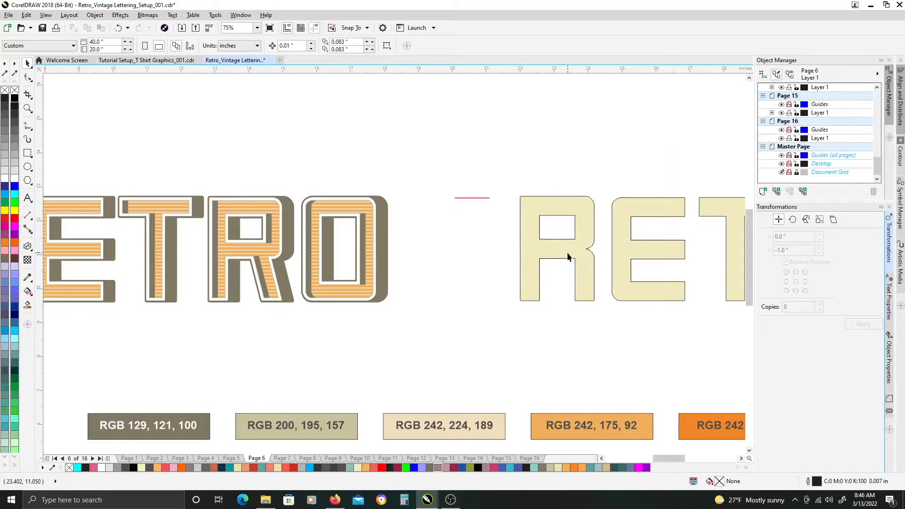
pyautogui.scroll(1, 334, 227)
pyautogui.scroll(2, 384, 236)
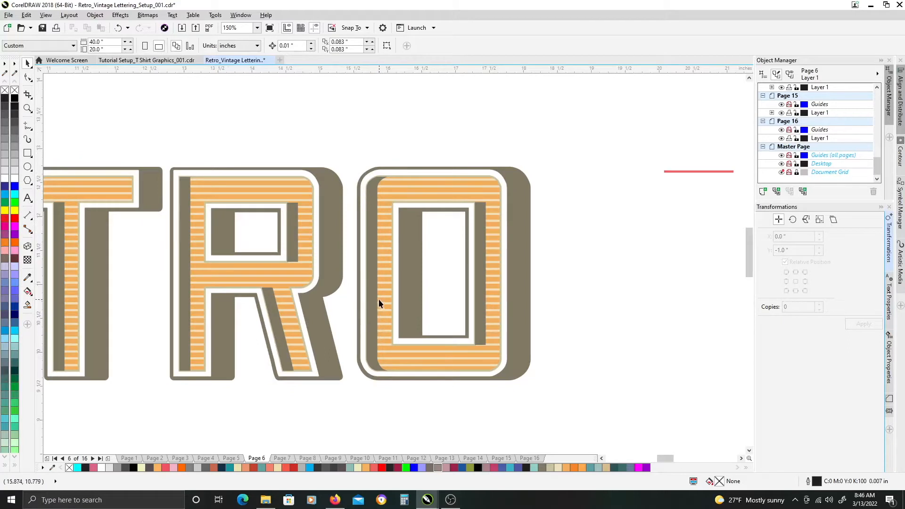
pyautogui.click(372, 214)
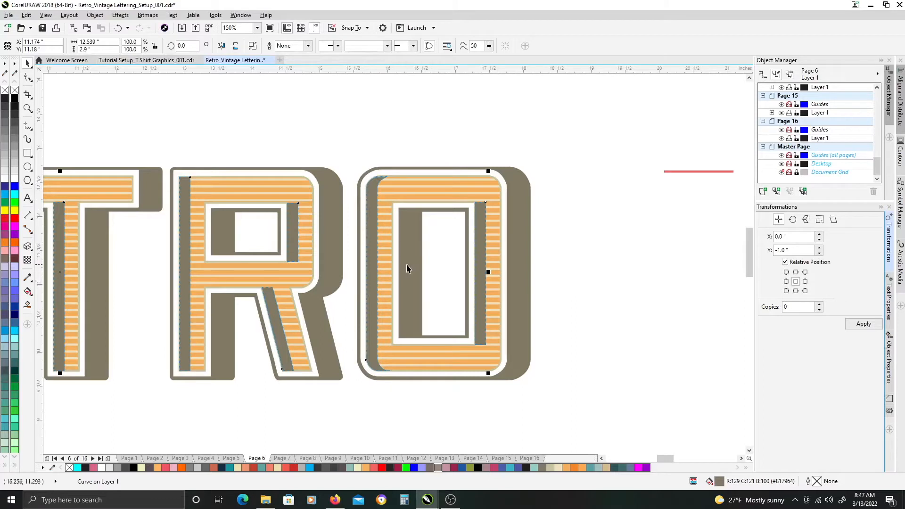
pyautogui.scroll(-2, 408, 270)
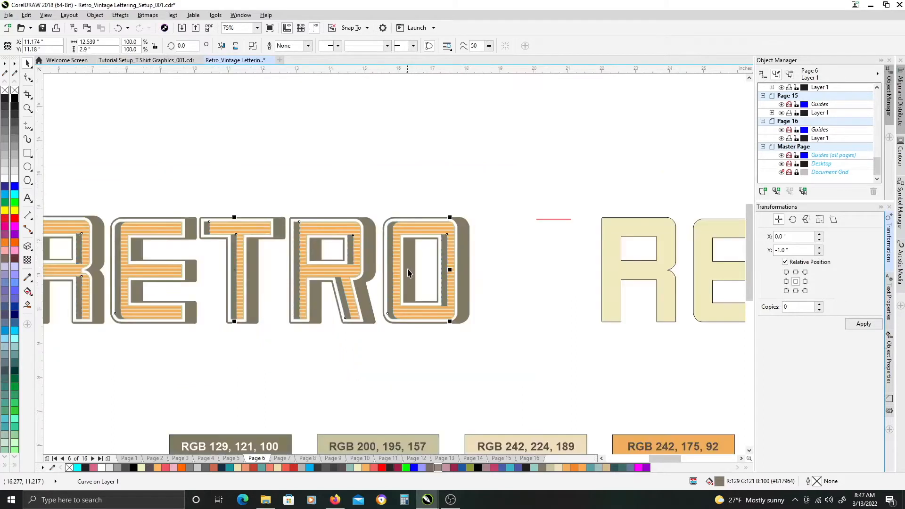
pyautogui.click(511, 270)
pyautogui.moveTo(550, 290); pyautogui.dragTo(367, 286)
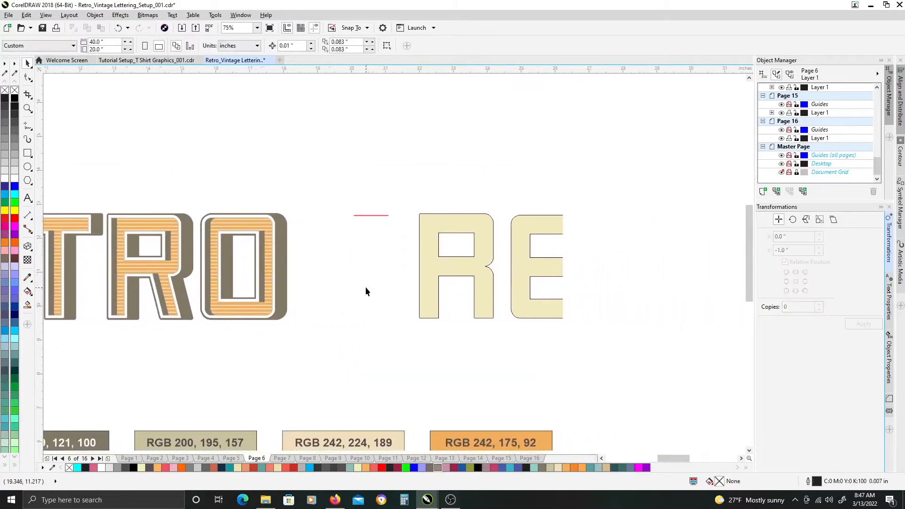
# Apply a one-step inside contour with a 0.1 inch offset to the plain cream RETRO text.
pyautogui.click(440, 269)
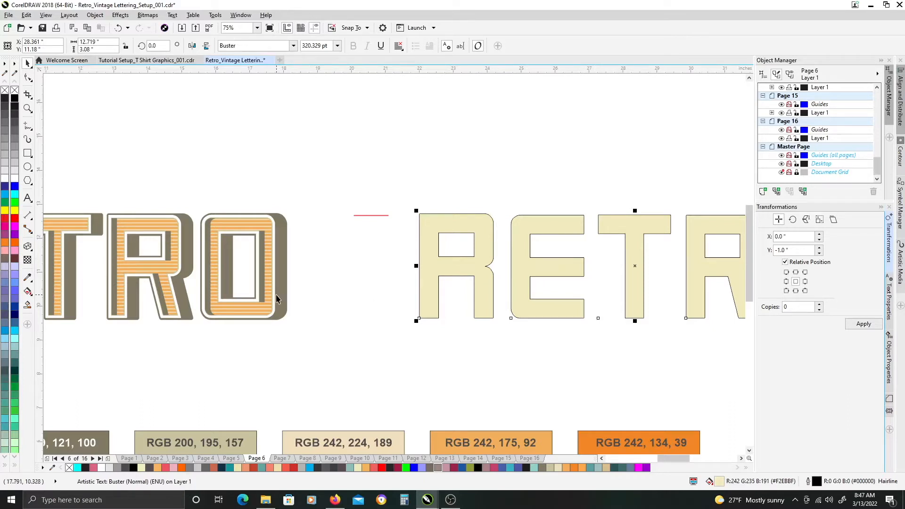
pyautogui.scroll(2, 256, 298)
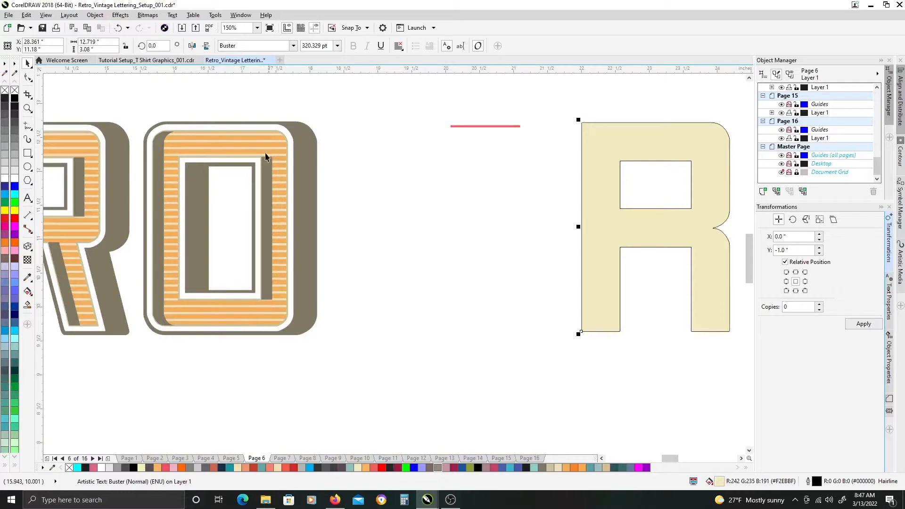
pyautogui.moveTo(445, 217); pyautogui.dragTo(369, 271)
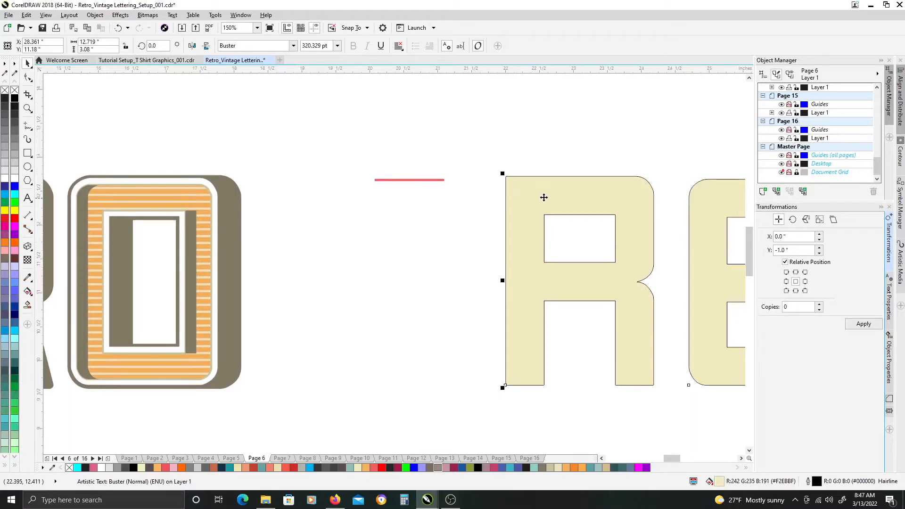
pyautogui.click(28, 247)
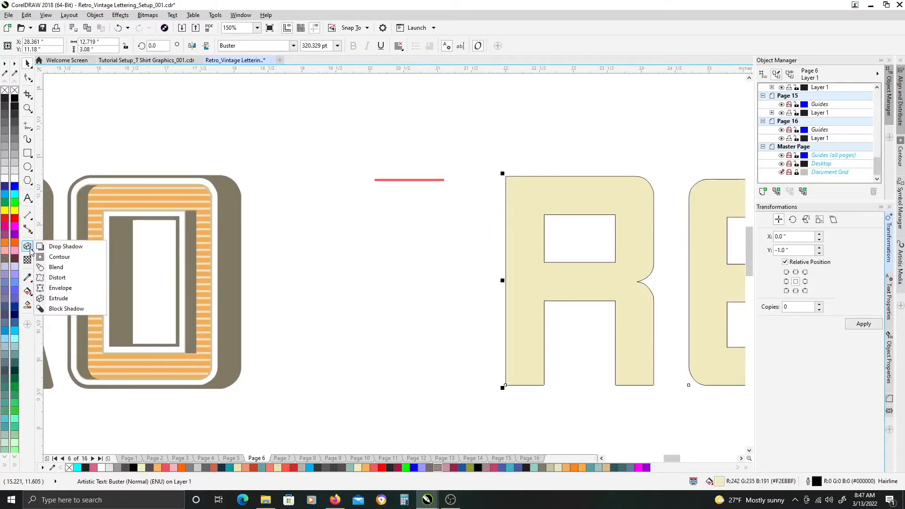
pyautogui.click(62, 258)
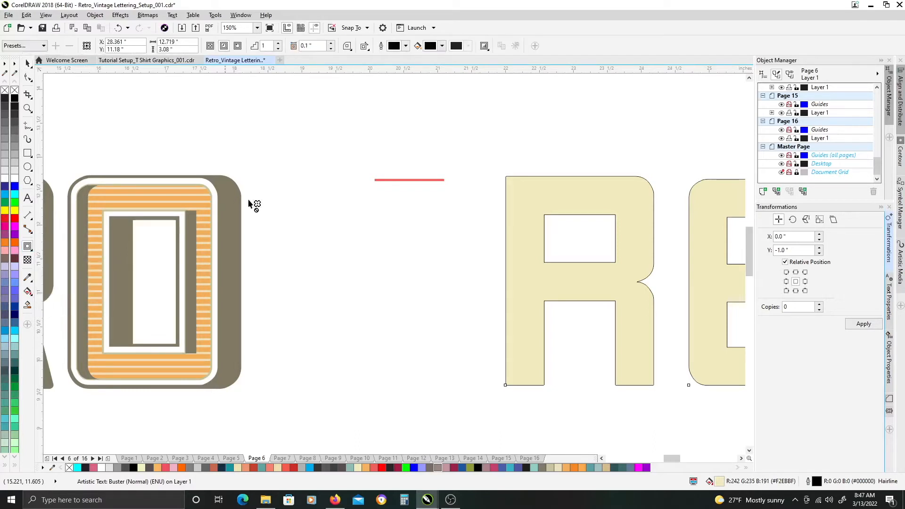
pyautogui.click(224, 46)
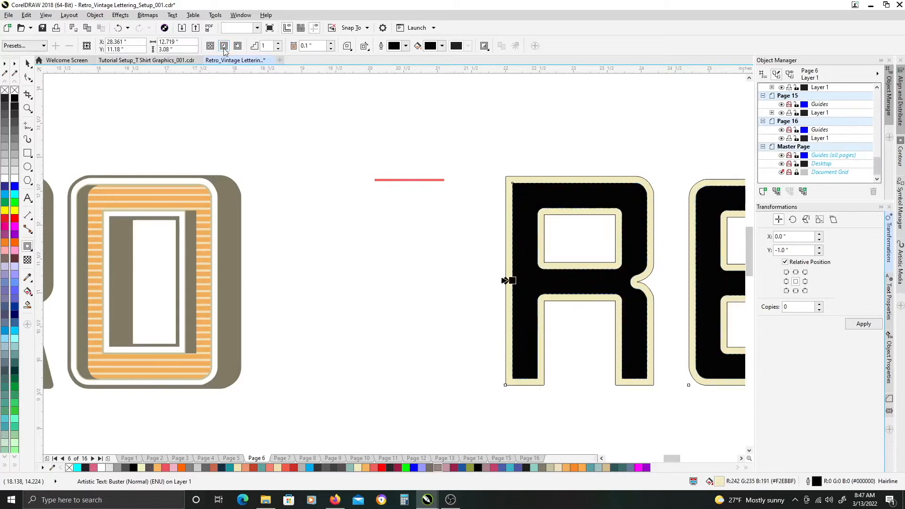
pyautogui.hscroll(3, 572, 190)
pyautogui.scroll(2, 461, 246)
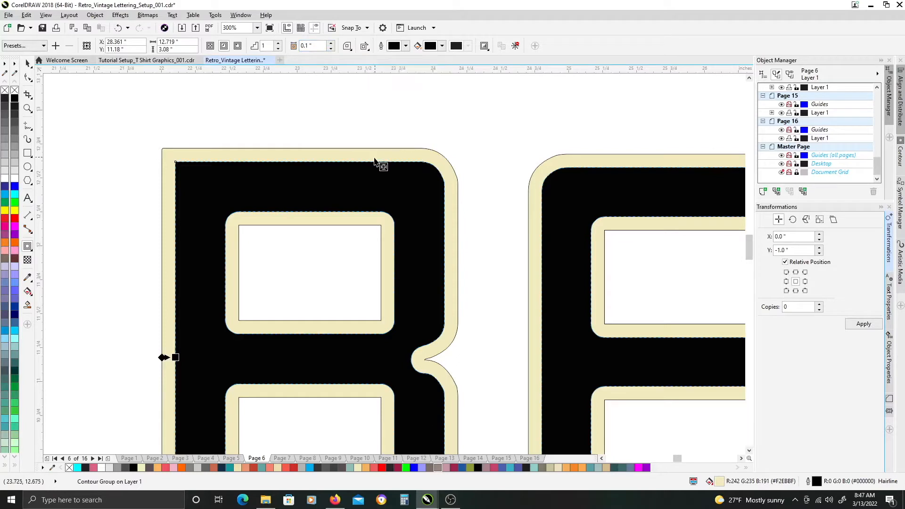
pyautogui.scroll(-3, 407, 198)
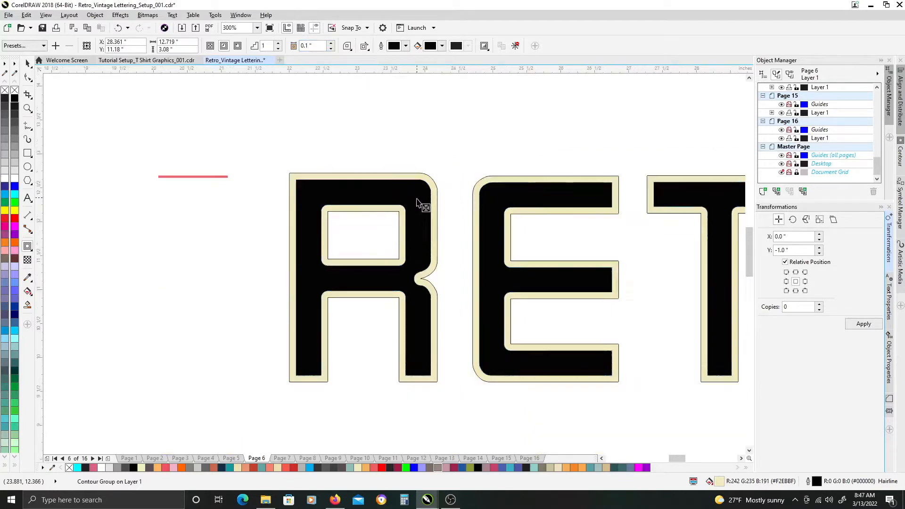
pyautogui.moveTo(452, 199); pyautogui.dragTo(369, 208)
# Break the contour group apart so the inner contour is separate from the RETRO text.
pyautogui.press('space')
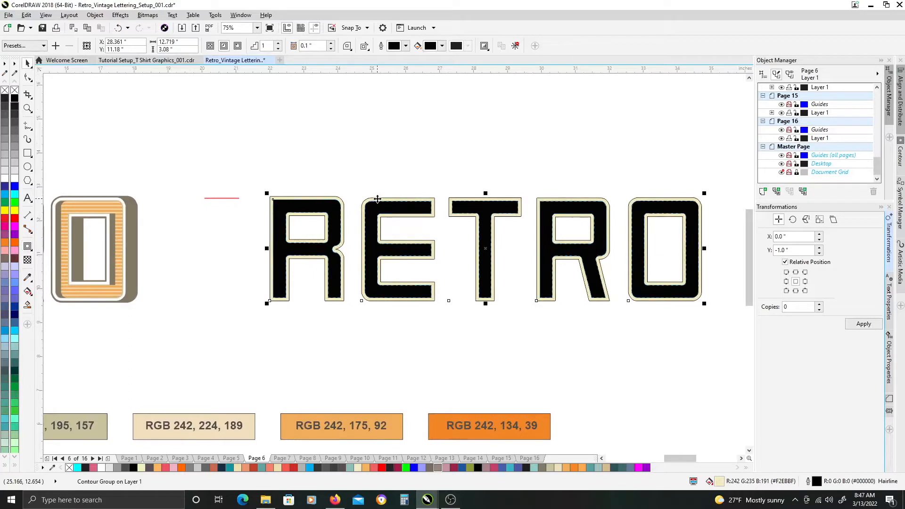
pyautogui.hotkey('ctrl', 'k')
pyautogui.click(402, 179)
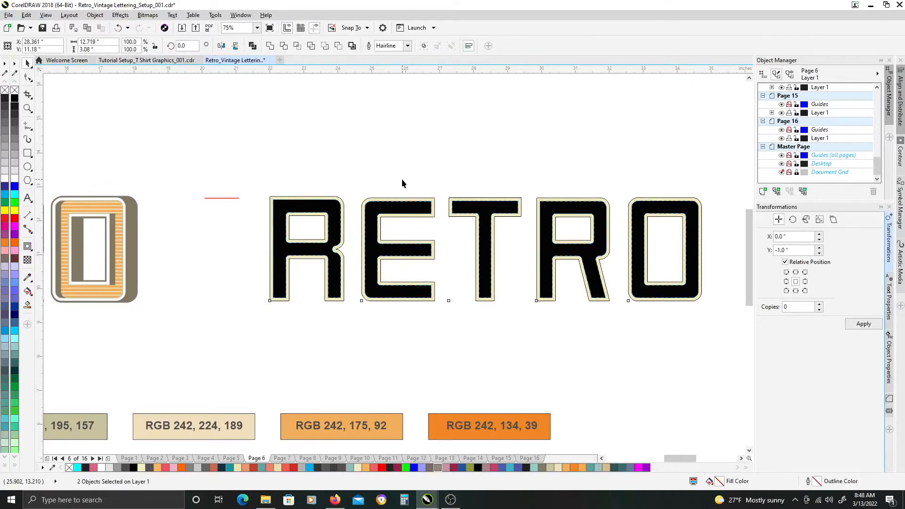
# Fill the inner contour shape of RETRO with medium grey, RGB 153, 153, 153.
pyautogui.click(405, 208)
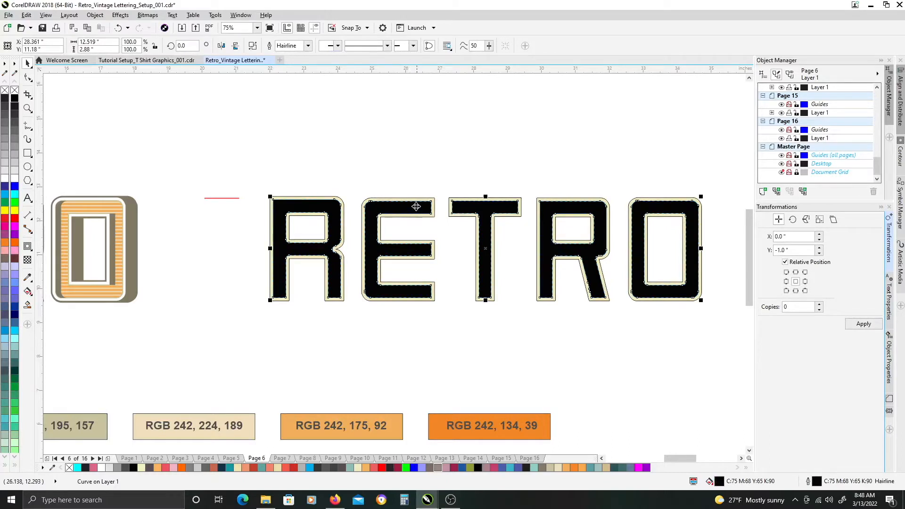
pyautogui.click(409, 201)
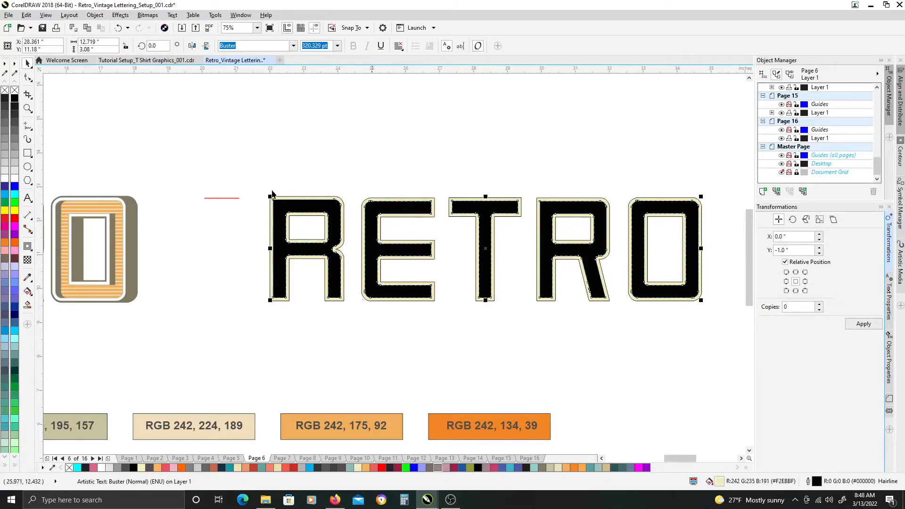
pyautogui.click(373, 200)
pyautogui.click(16, 150)
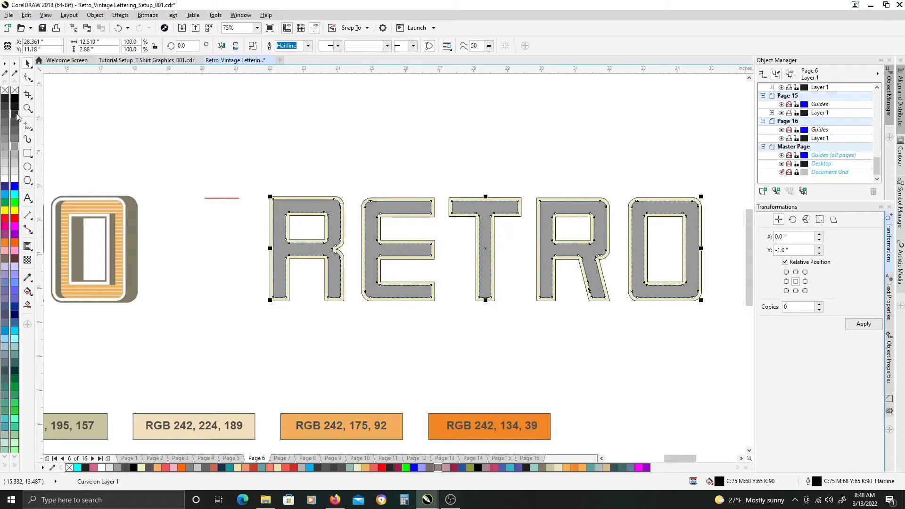
# Extrude the grey inner letters horizontally to the right and change the extrusion to a parallel type.
pyautogui.moveTo(284, 198); pyautogui.dragTo(321, 193)
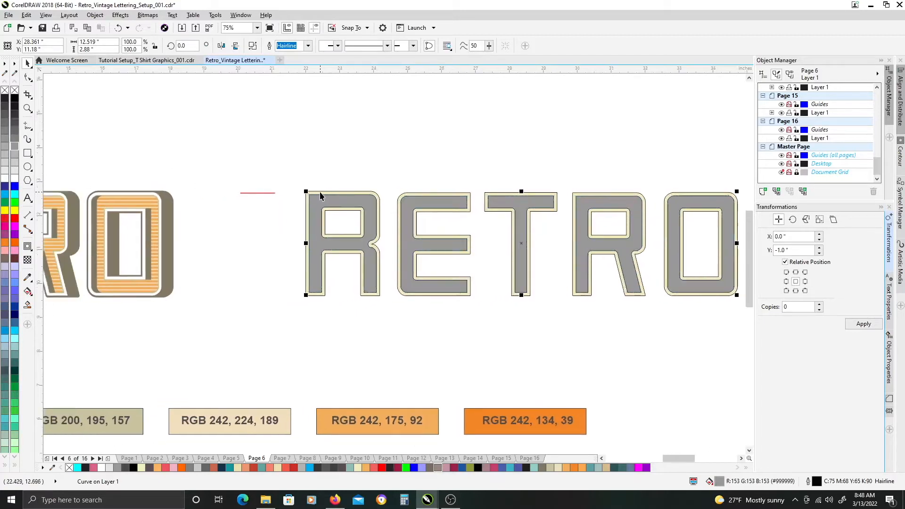
pyautogui.moveTo(386, 210); pyautogui.dragTo(334, 203)
pyautogui.click(316, 194)
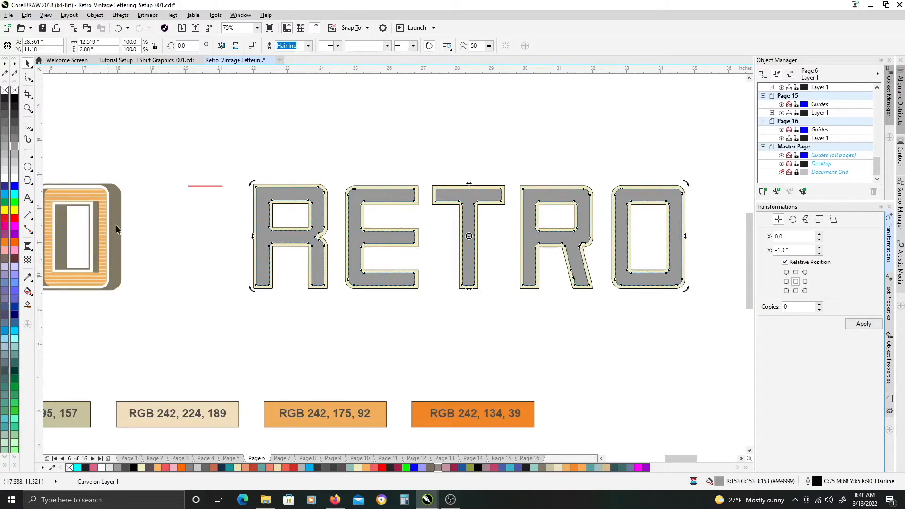
pyautogui.click(27, 246)
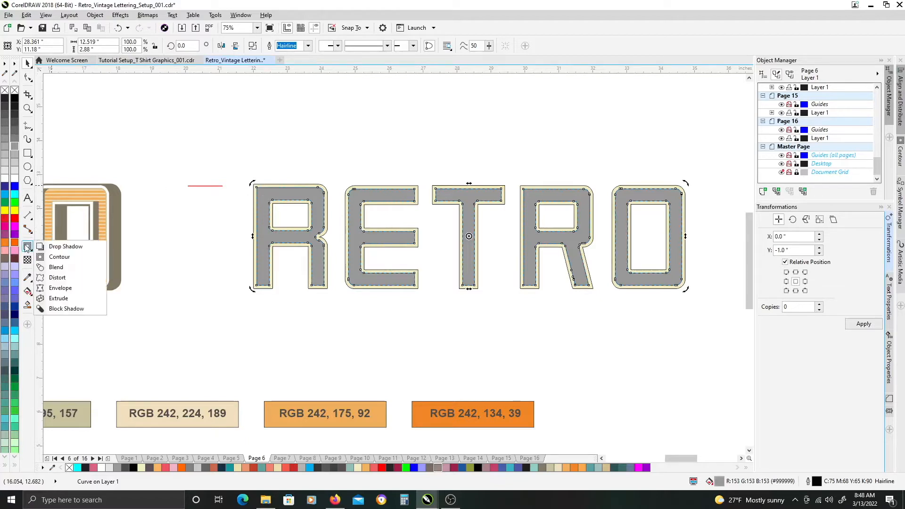
pyautogui.click(59, 299)
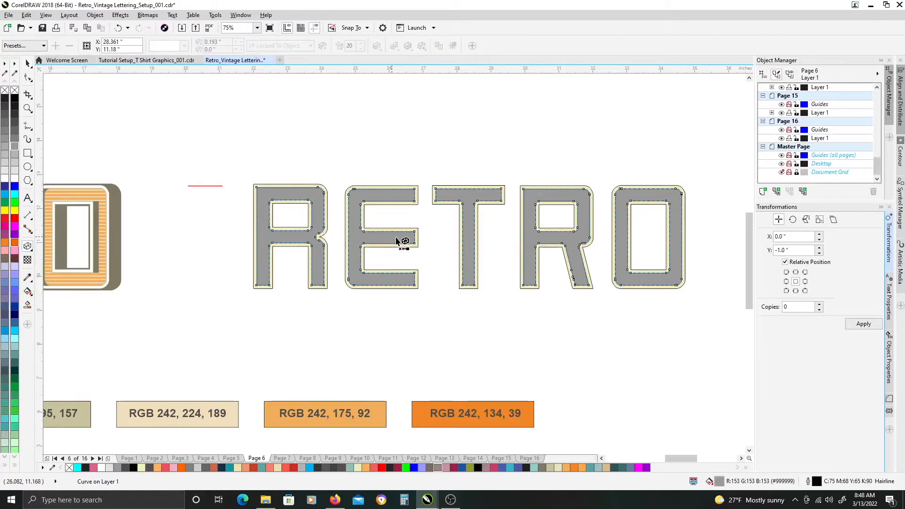
pyautogui.moveTo(397, 238); pyautogui.dragTo(489, 236)
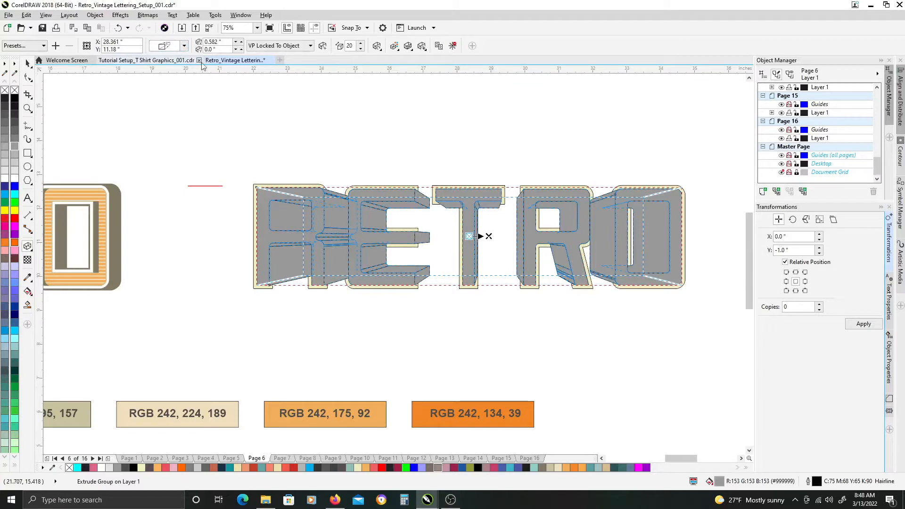
pyautogui.click(185, 46)
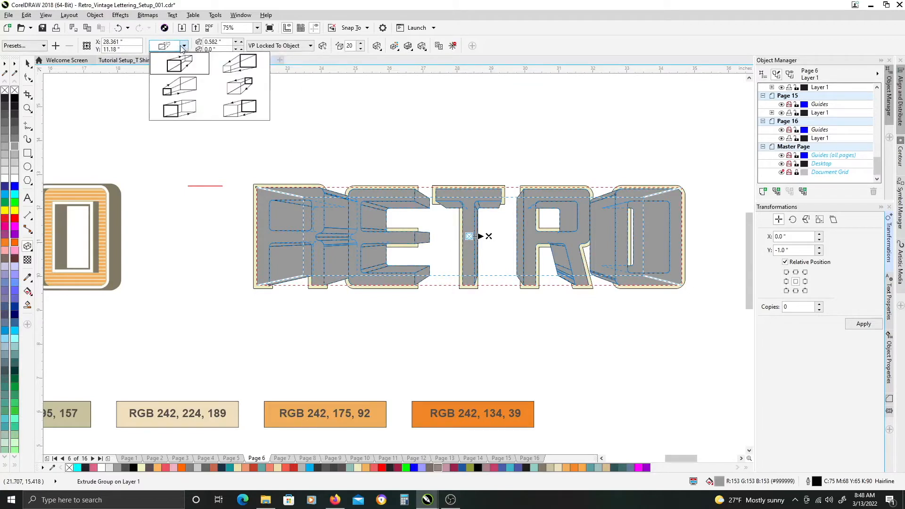
pyautogui.click(239, 113)
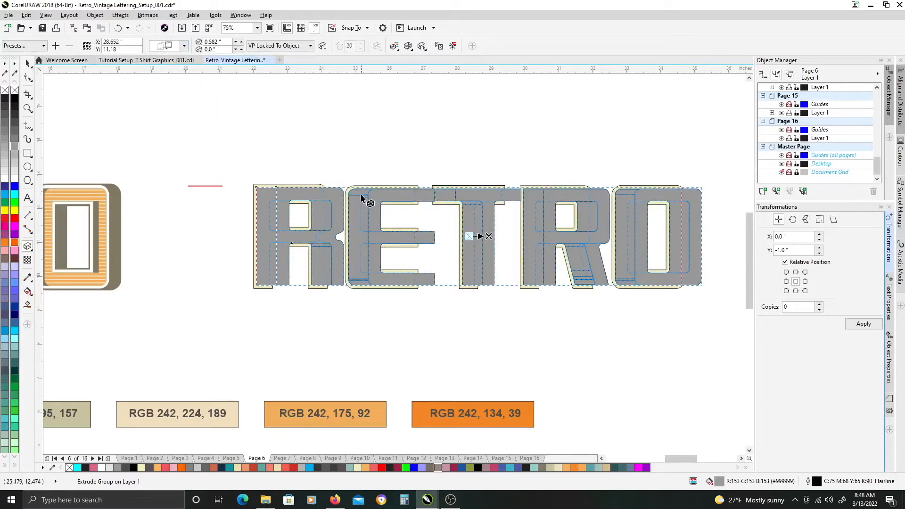
# Shorten the extrusion of the grey letters, setting its horizontal vanishing point coordinate to 0.188 inches.
pyautogui.scroll(1, 370, 224)
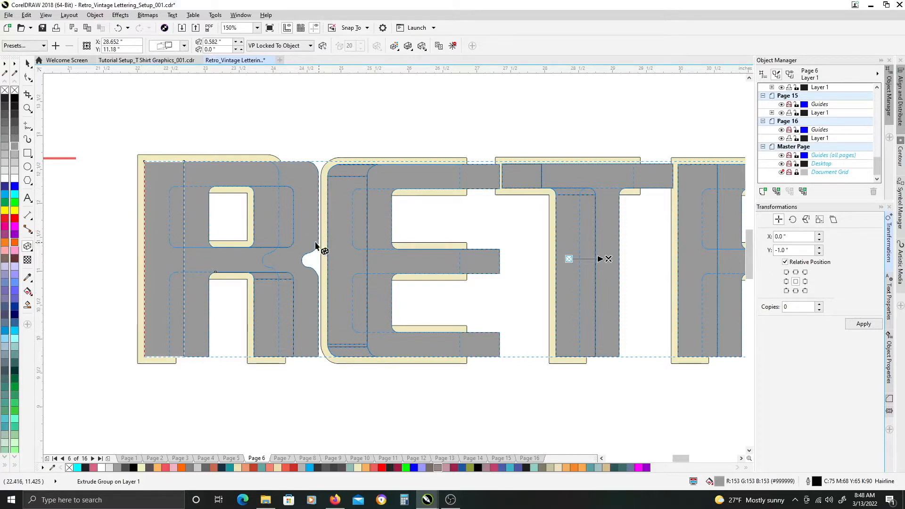
pyautogui.press('space')
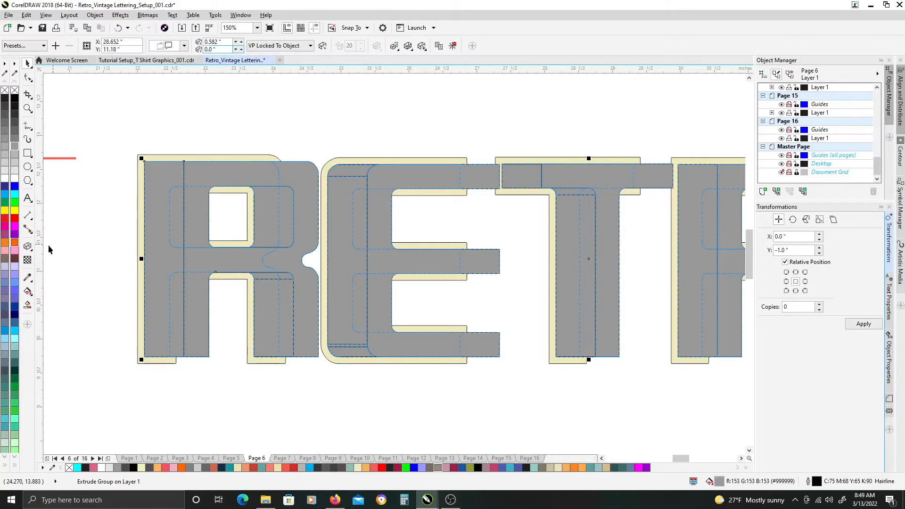
pyautogui.click(29, 248)
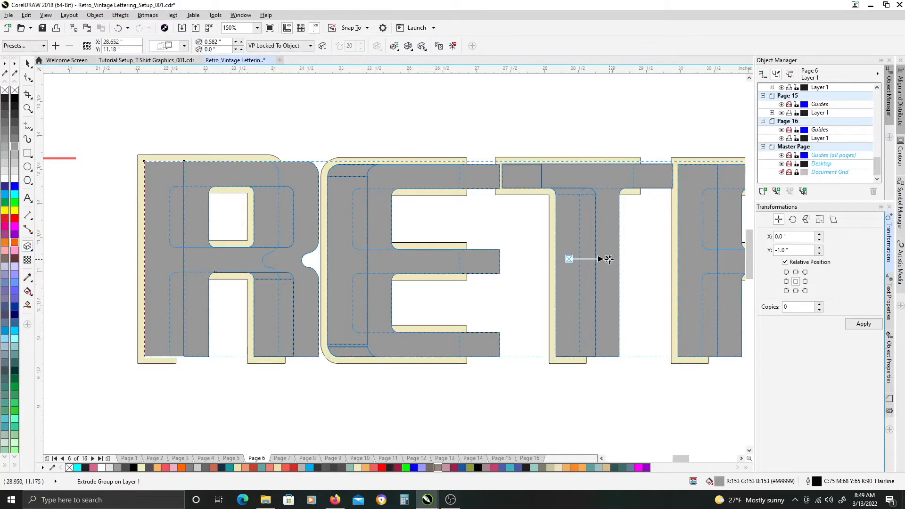
pyautogui.moveTo(610, 259); pyautogui.dragTo(586, 259)
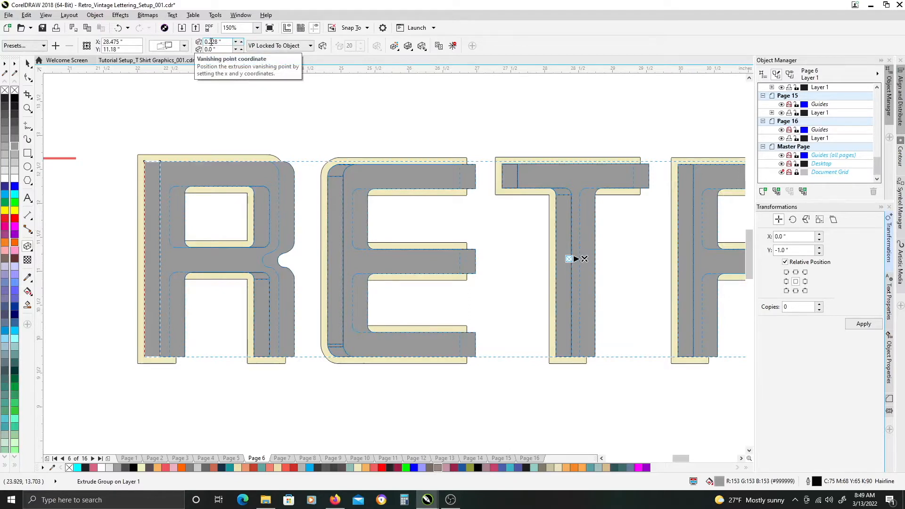
pyautogui.click(234, 41)
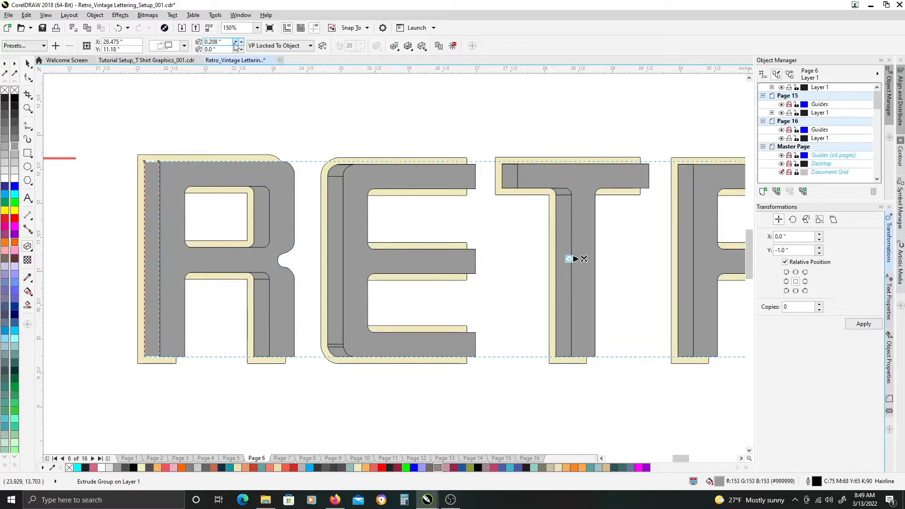
pyautogui.click(235, 43)
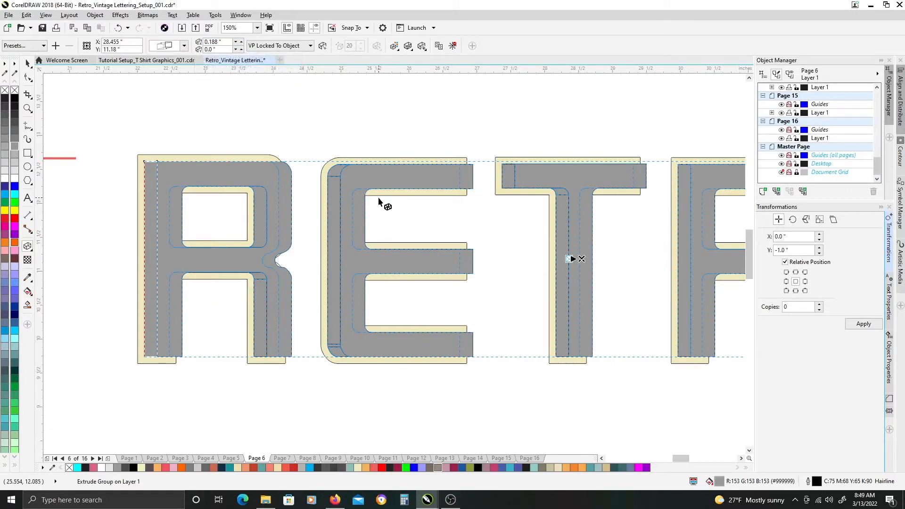
# Try a longer extrusion of 0.208 inches in wireframe view, and return the horizontal vanishing point coordinate to 0.188 inches.
pyautogui.hotkey('shift', 'F9')
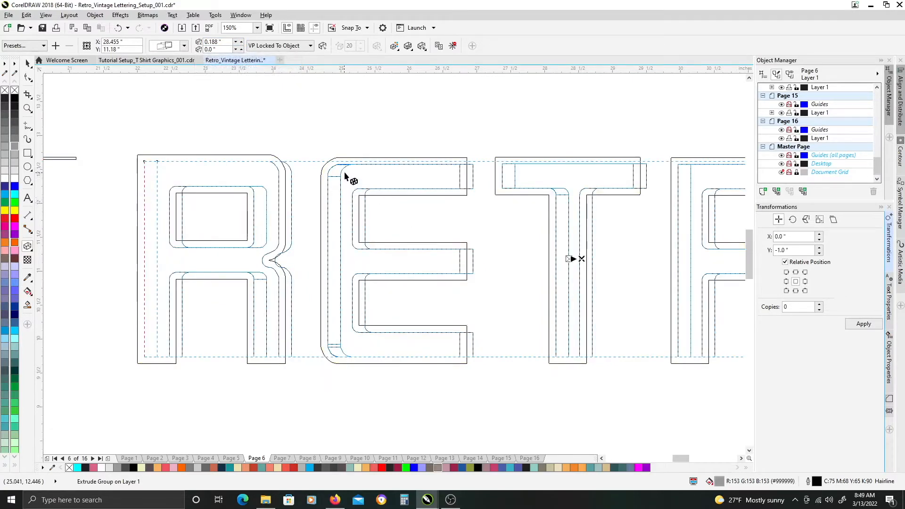
pyautogui.scroll(2, 358, 203)
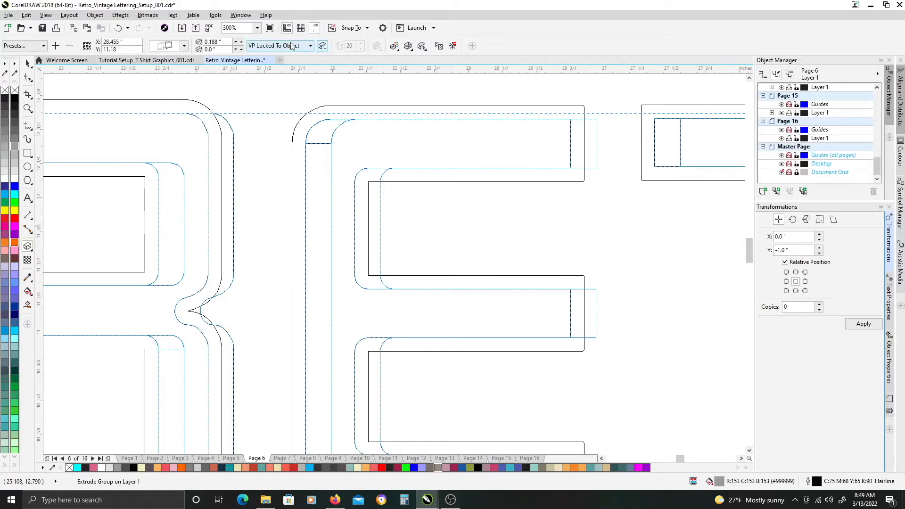
pyautogui.click(239, 41)
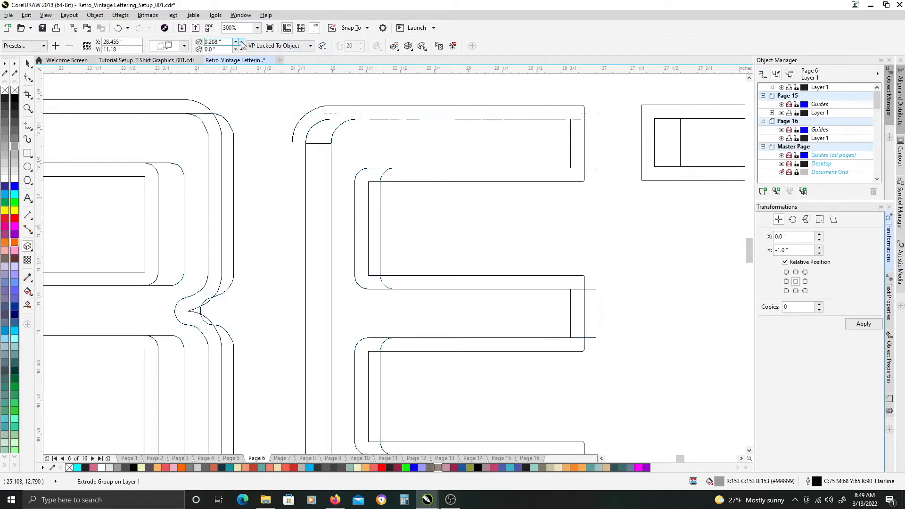
pyautogui.click(240, 42)
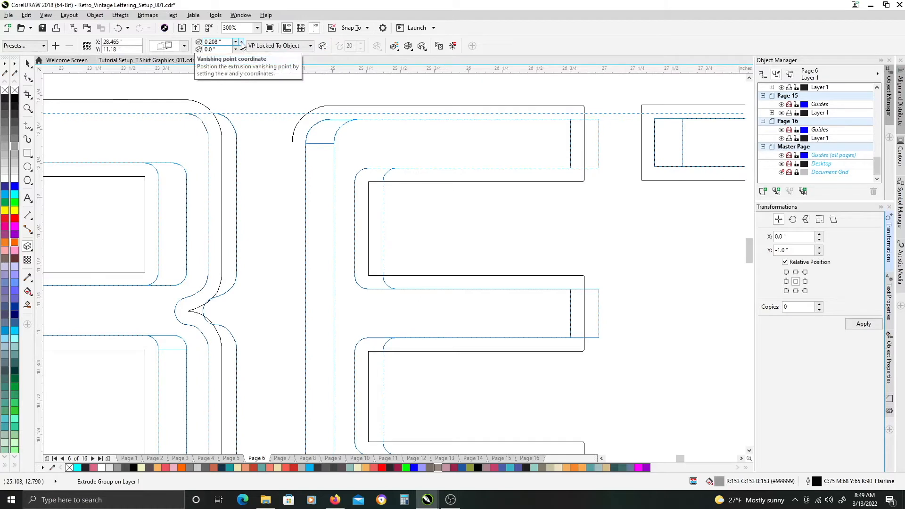
pyautogui.click(236, 42)
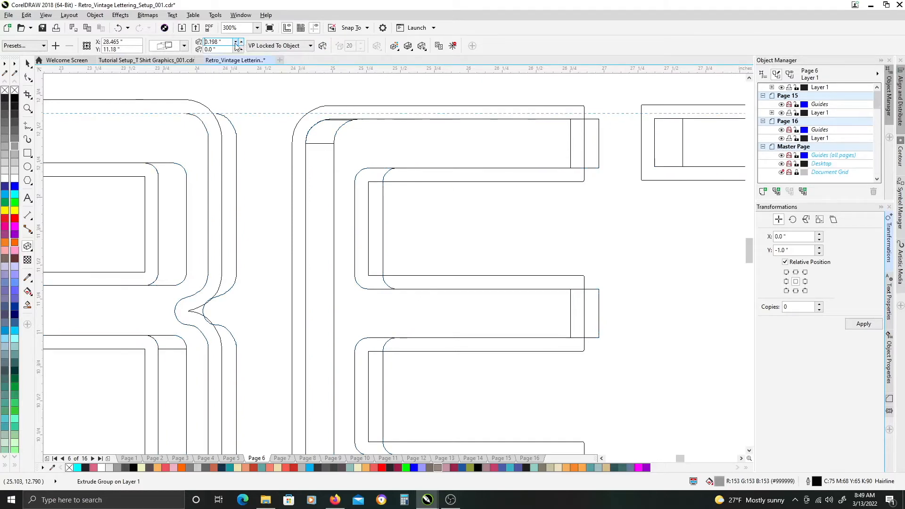
pyautogui.click(236, 42)
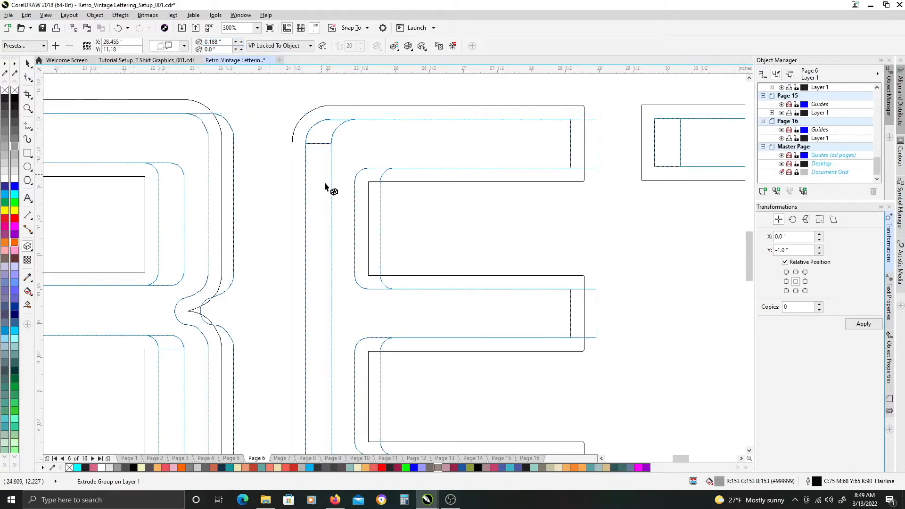
pyautogui.scroll(-2, 335, 185)
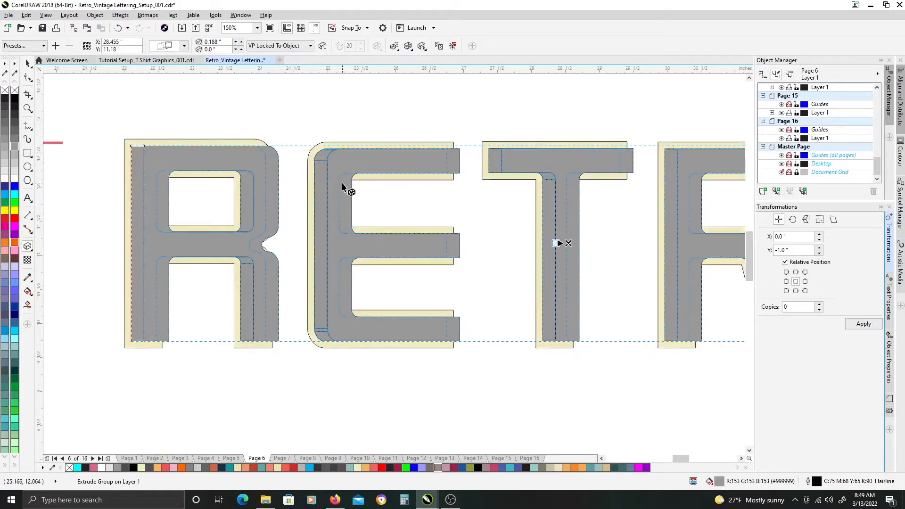
# Break the extrude group apart so the extruded faces separate from the grey RETRO letters.
pyautogui.press('space')
pyautogui.click(358, 118)
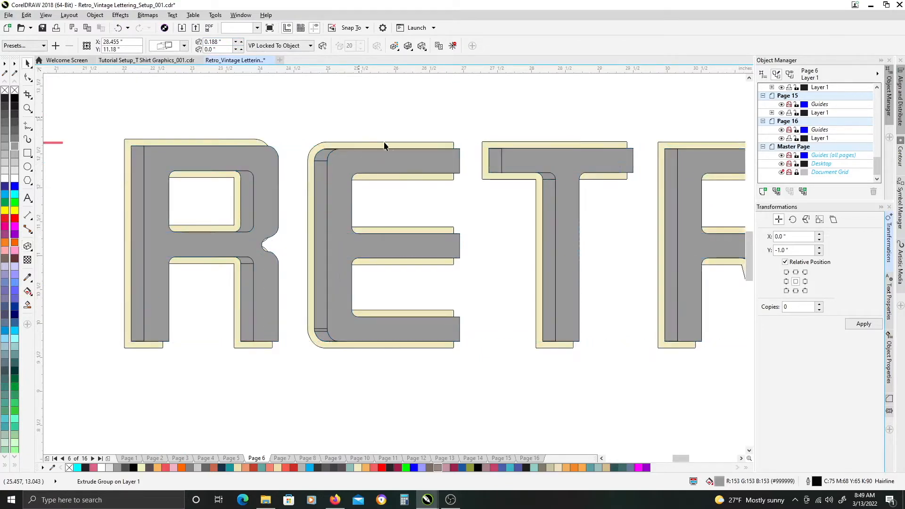
pyautogui.moveTo(470, 189); pyautogui.dragTo(393, 220)
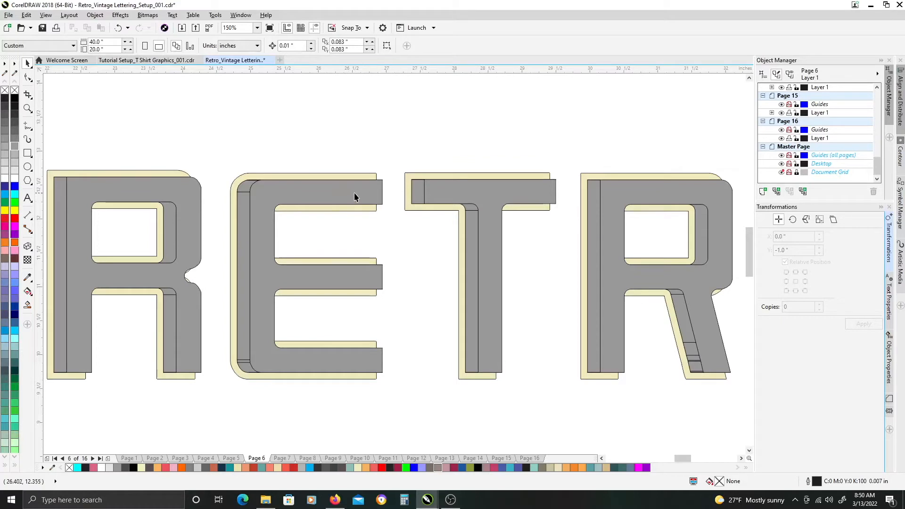
pyautogui.click(291, 195)
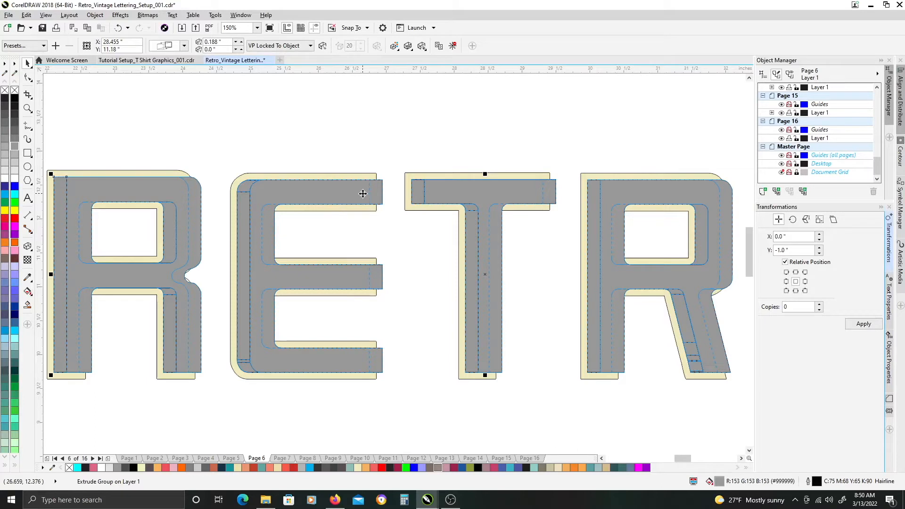
pyautogui.click(359, 127)
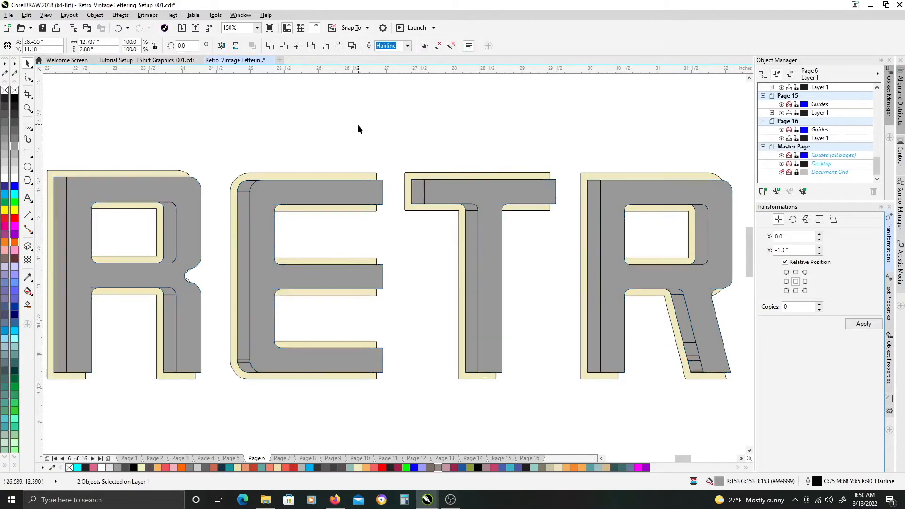
# Move the separated extrusion group straight up by 1 inch four times, clear of the original lettering.
pyautogui.click(352, 191)
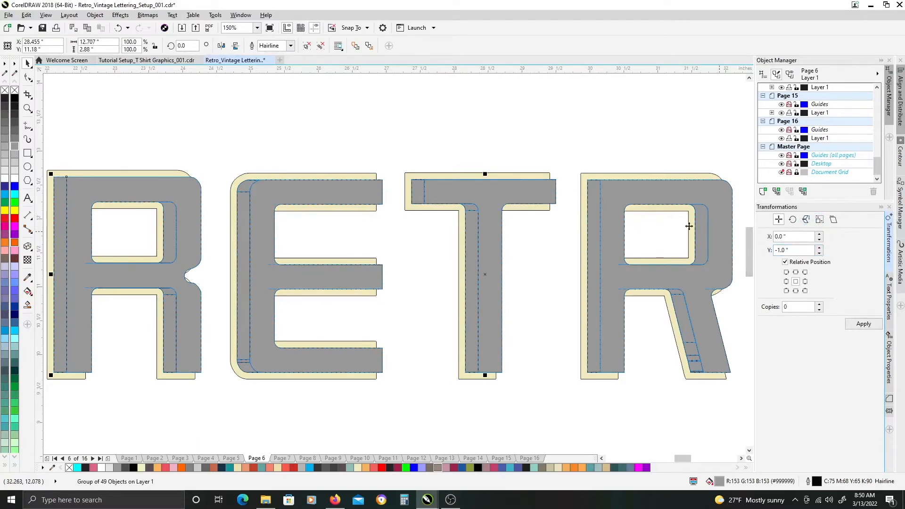
pyautogui.scroll(-1, 604, 224)
pyautogui.moveTo(605, 224); pyautogui.dragTo(491, 228)
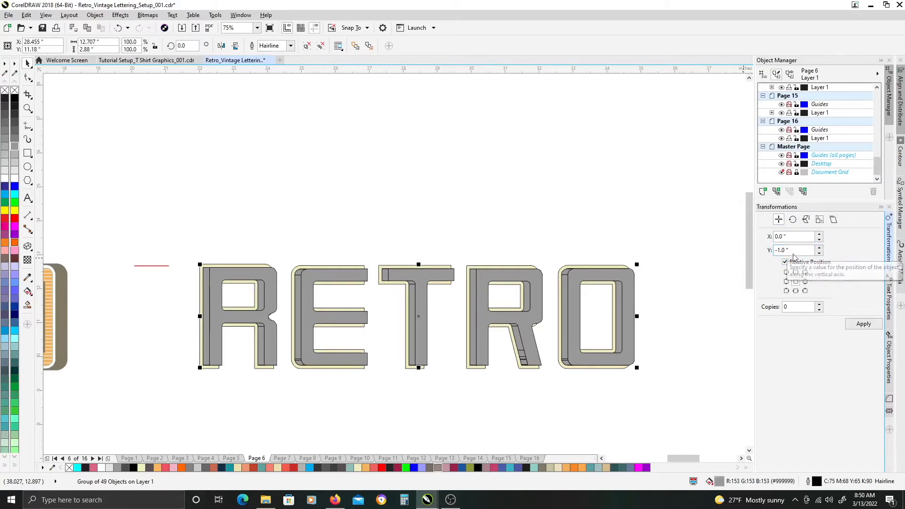
pyautogui.moveTo(798, 250); pyautogui.dragTo(682, 228)
pyautogui.write('1')
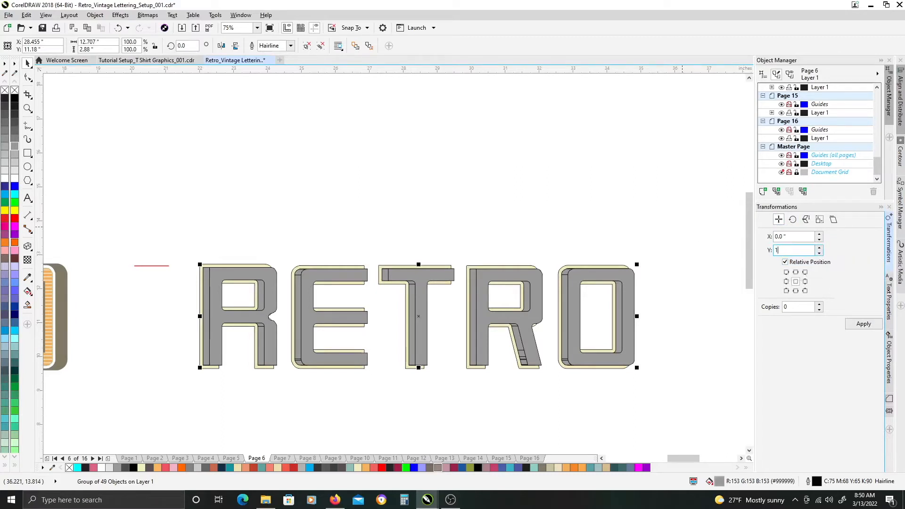
pyautogui.click(854, 323)
pyautogui.click(855, 323)
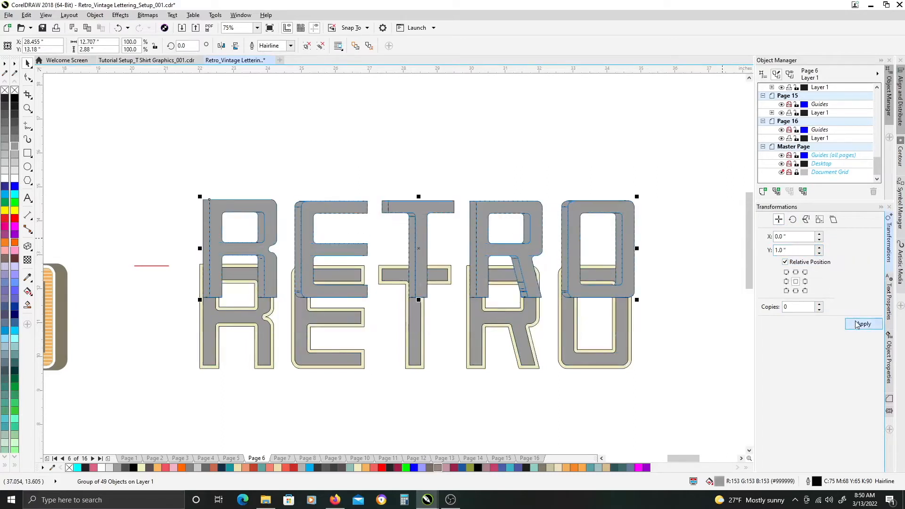
pyautogui.click(856, 324)
pyautogui.click(857, 324)
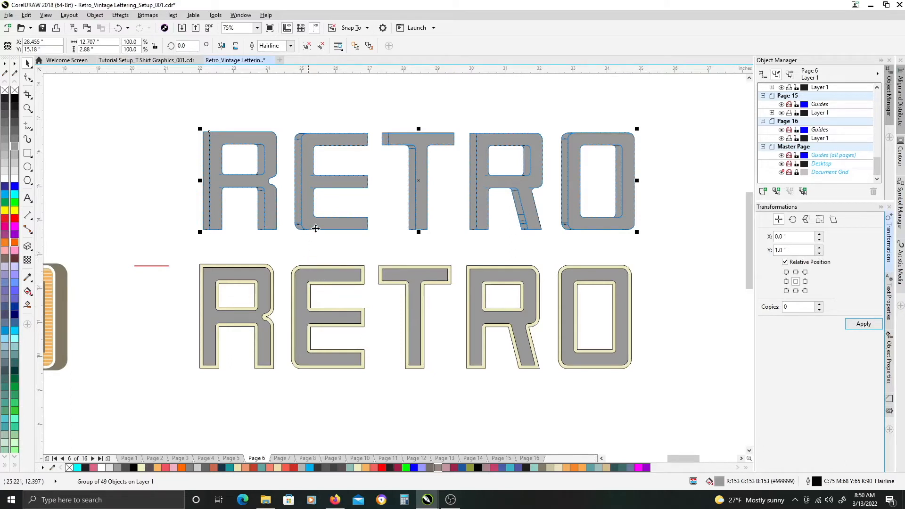
# Ungroup the raised extrusion group into individual objects.
pyautogui.scroll(1, 318, 141)
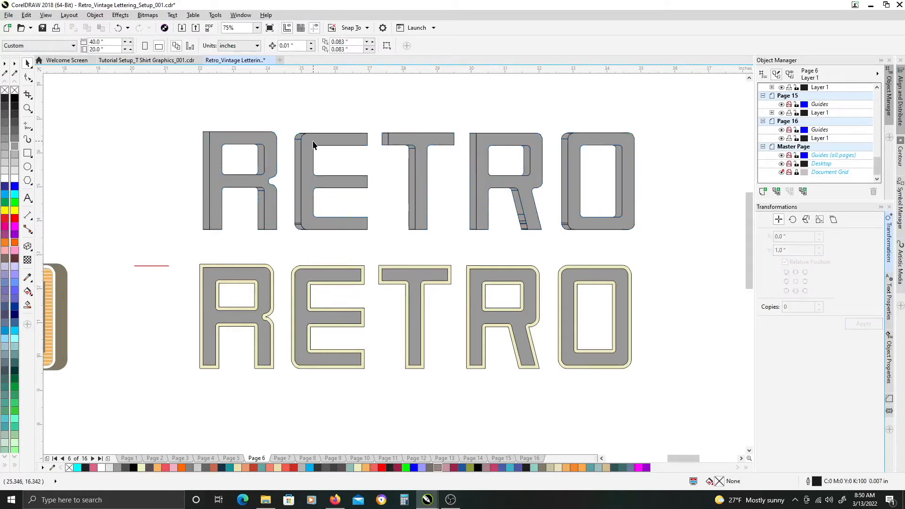
pyautogui.click(314, 143)
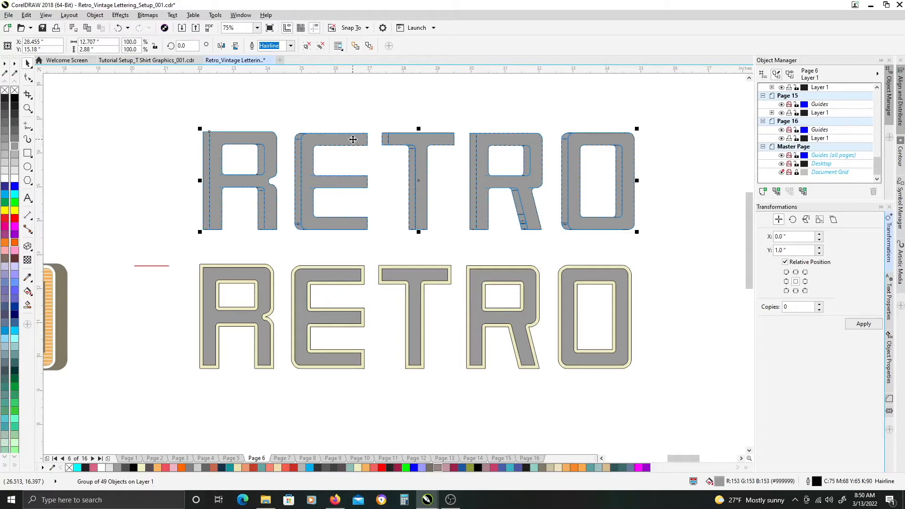
pyautogui.click(307, 46)
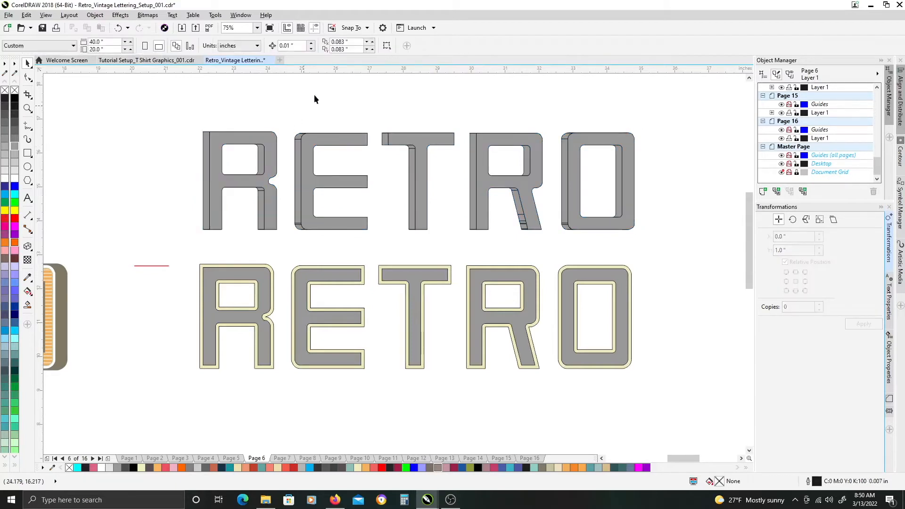
# Pull the grey front-face letters off the ungrouped extrusion pieces and delete them.
pyautogui.click(274, 146)
pyautogui.moveTo(274, 146); pyautogui.dragTo(293, 107)
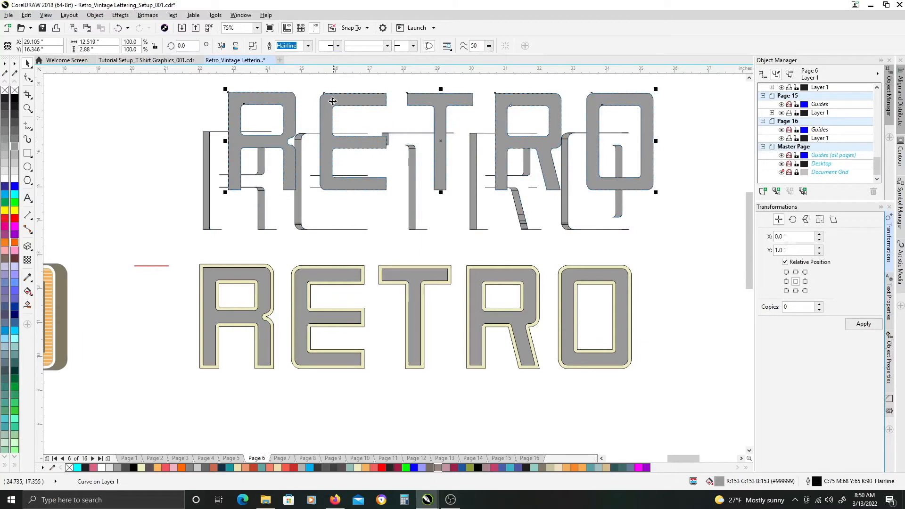
pyautogui.moveTo(336, 100); pyautogui.dragTo(319, 115)
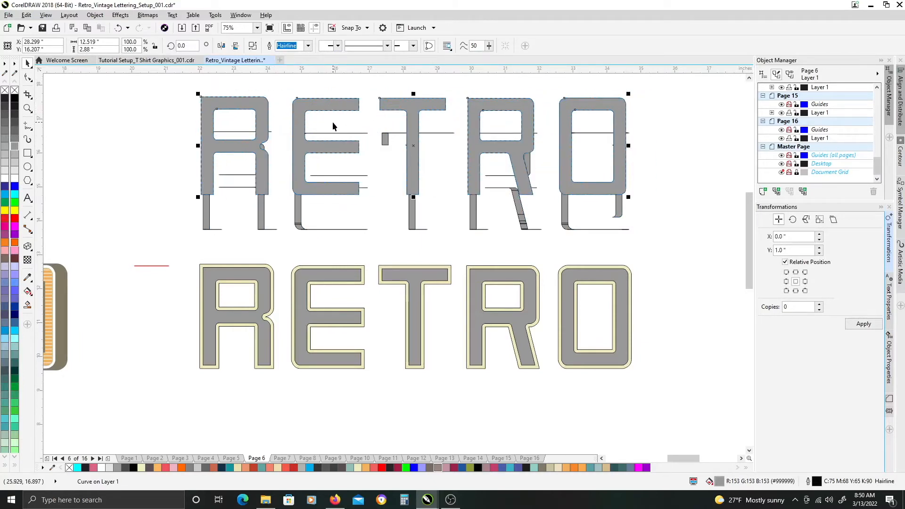
pyautogui.press('Delete')
# Delete the thin leftover lines along the upper edge of the extrusion pieces.
pyautogui.click(246, 132)
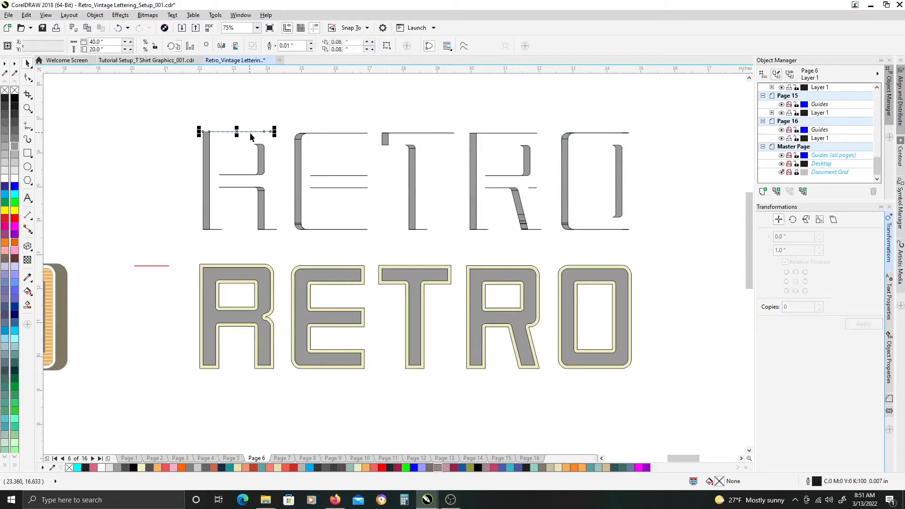
pyautogui.click(346, 134)
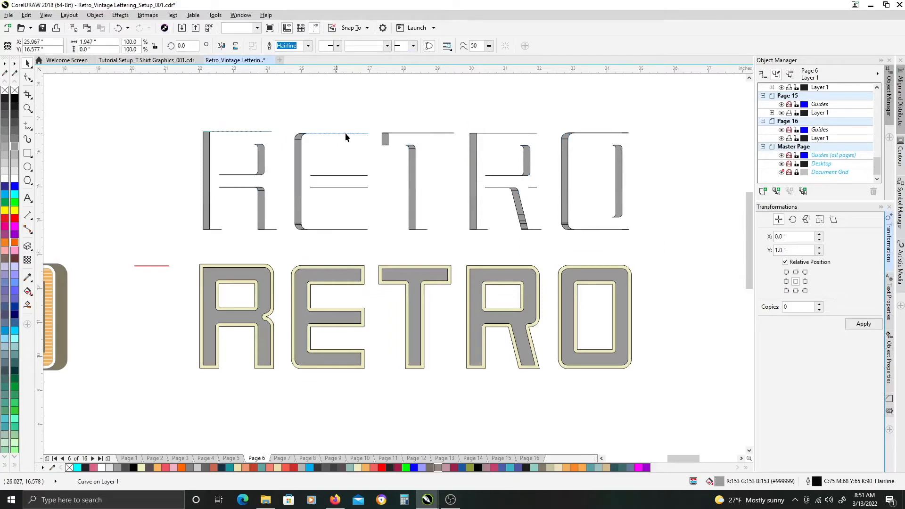
pyautogui.click(428, 133)
pyautogui.click(618, 270)
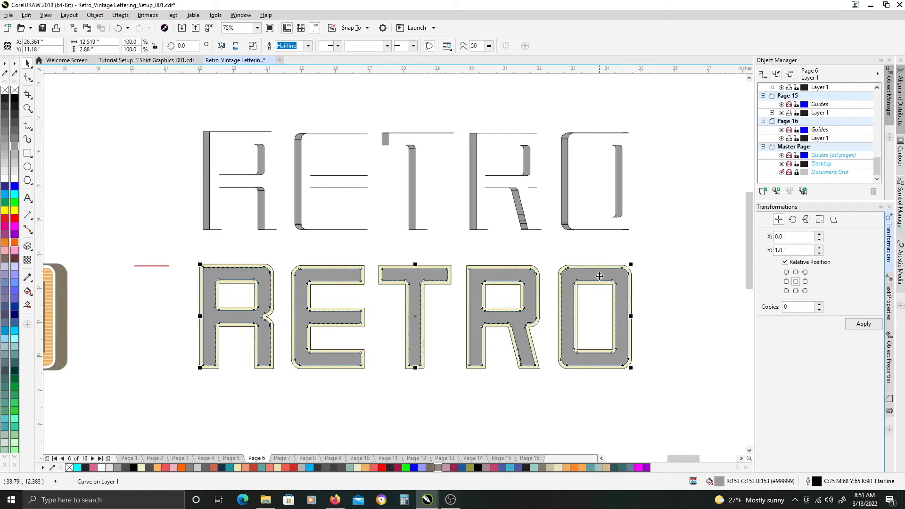
pyautogui.click(183, 113)
pyautogui.moveTo(515, 130); pyautogui.dragTo(637, 137)
pyautogui.press('Delete')
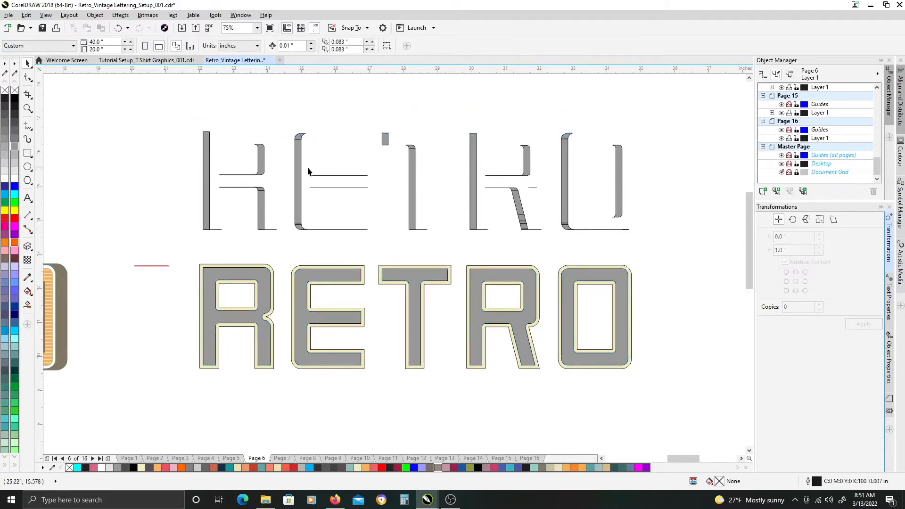
# Delete the stray thin lines in the middle of the E and beside the second R's leg.
pyautogui.moveTo(378, 197); pyautogui.dragTo(378, 197)
pyautogui.press('Delete')
pyautogui.moveTo(526, 181); pyautogui.dragTo(551, 197)
pyautogui.press('Delete')
# Delete the thin leftover lines along the baseline of all the extrusion pieces, after checking them up close.
pyautogui.moveTo(668, 229); pyautogui.dragTo(667, 228)
pyautogui.press('Delete')
pyautogui.scroll(3, 531, 228)
pyautogui.hotkey('ctrl', 'z')
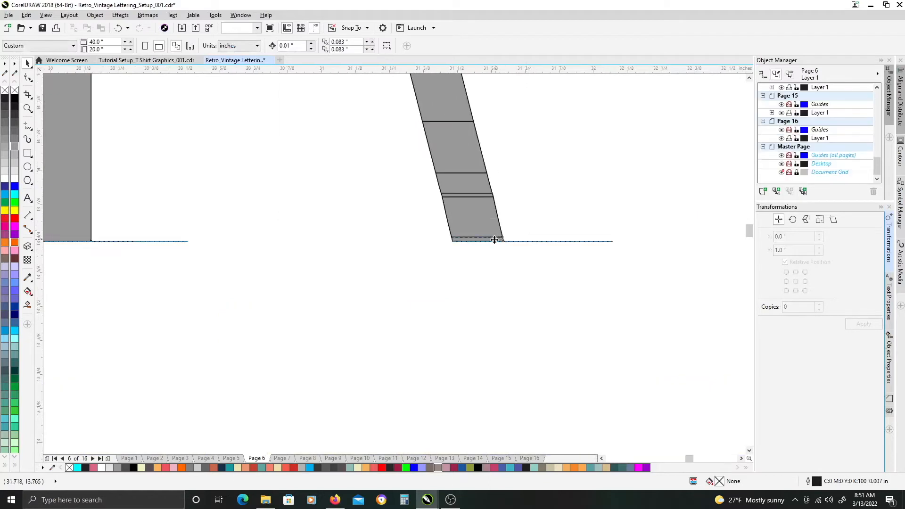
pyautogui.scroll(-2, 497, 241)
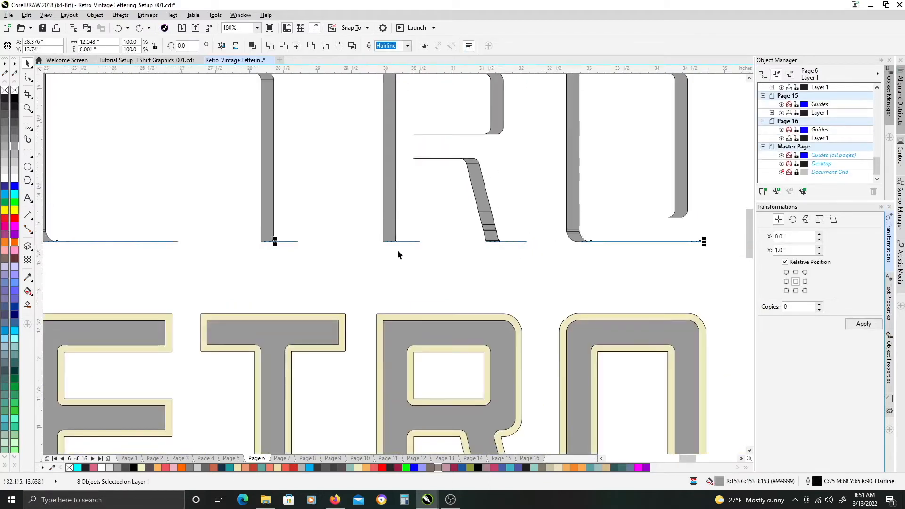
pyautogui.moveTo(297, 258); pyautogui.dragTo(529, 275)
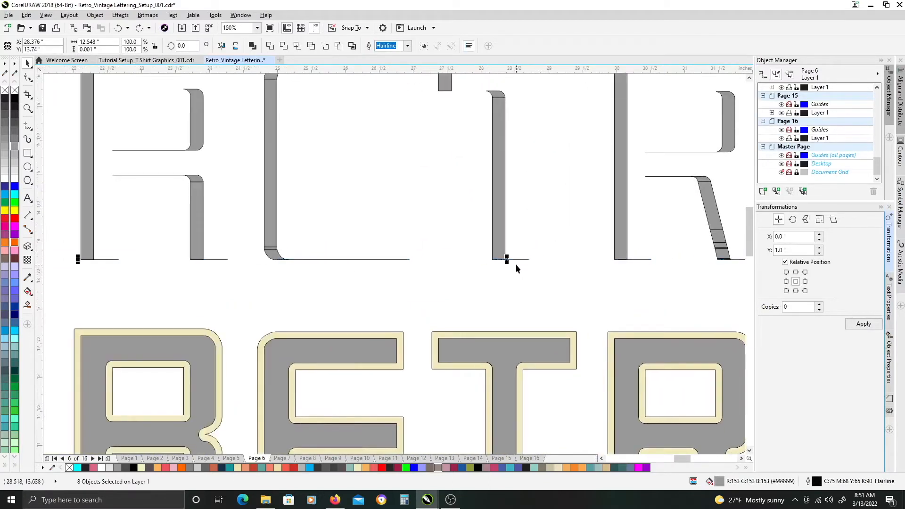
pyautogui.press('Delete')
# Weld all the remaining extrusion pieces into a single shadow curve.
pyautogui.scroll(-1, 395, 245)
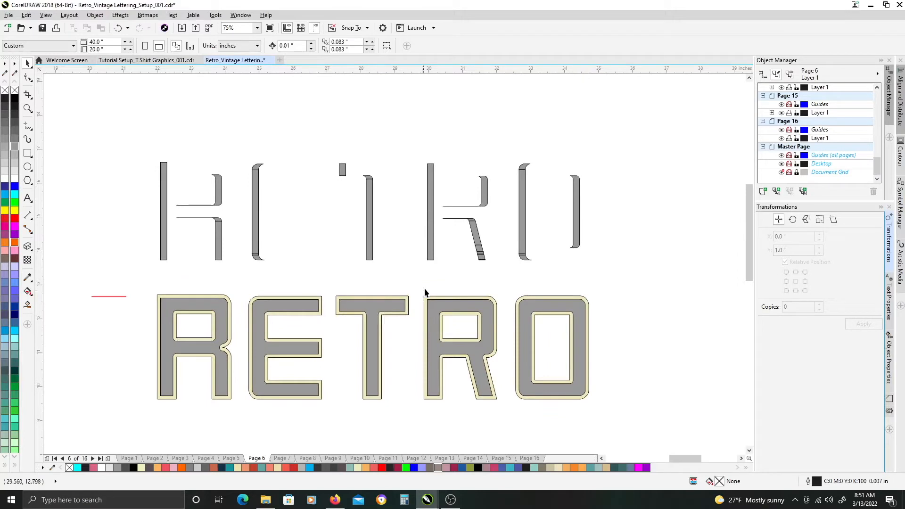
pyautogui.moveTo(134, 120); pyautogui.dragTo(628, 270)
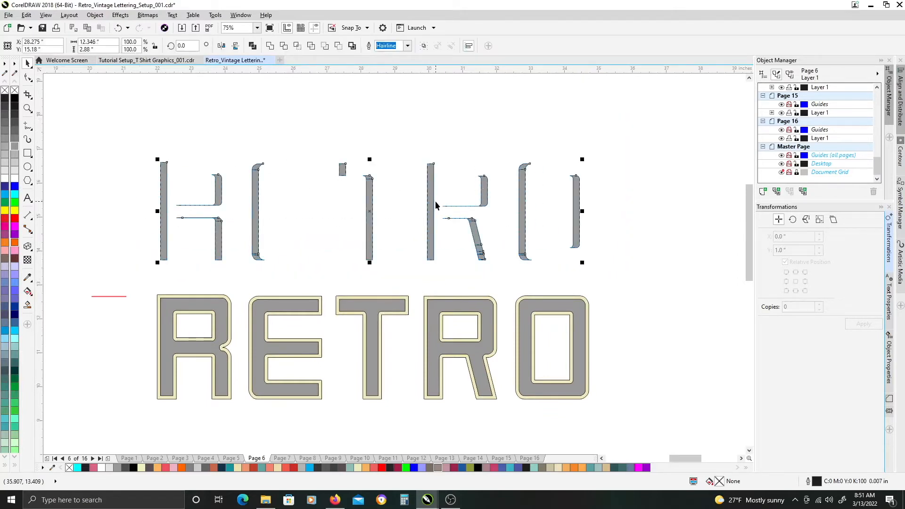
pyautogui.click(270, 46)
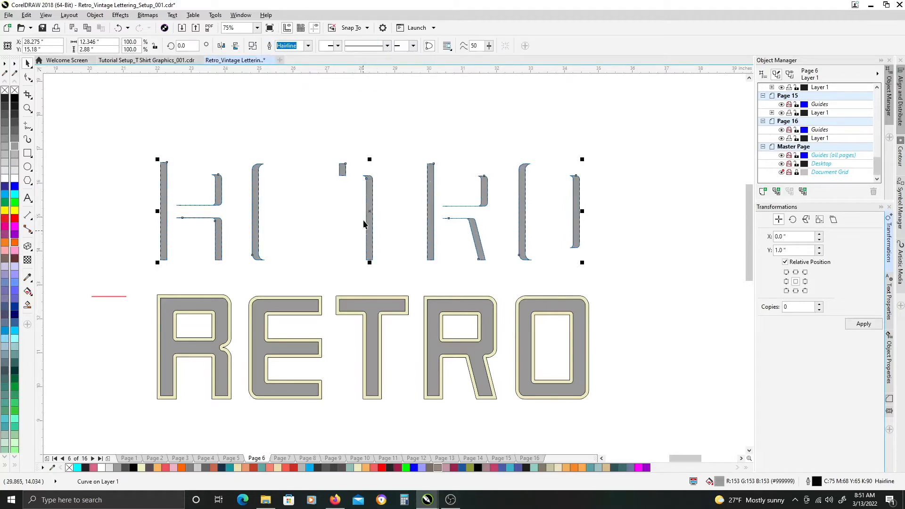
# Move the welded shadow curve vertically by -1 inch four times, back onto the grey RETRO letters.
pyautogui.moveTo(411, 204); pyautogui.dragTo(422, 164)
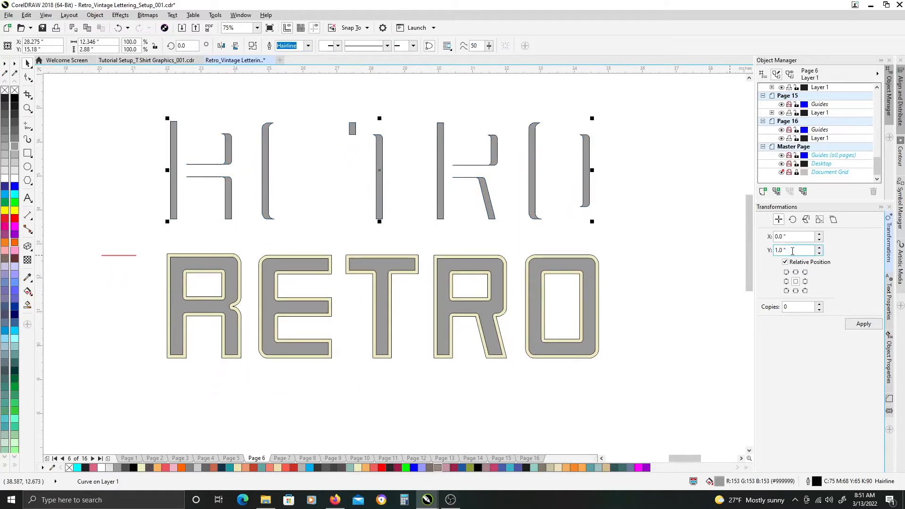
pyautogui.doubleClick(794, 252)
pyautogui.write('-1')
pyautogui.press('Return')
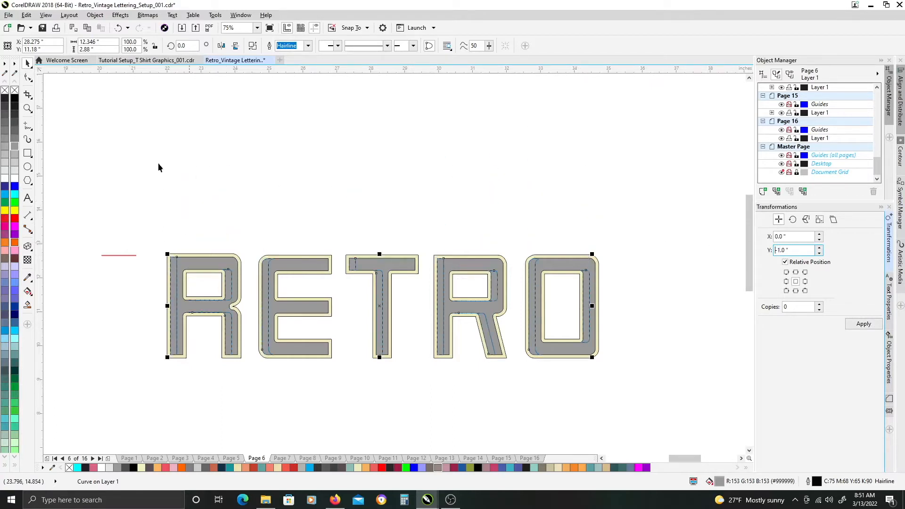
# Fill the inner shadow curve with dark grey, RGB 77, 77, 77, and deselect it.
pyautogui.click(15, 122)
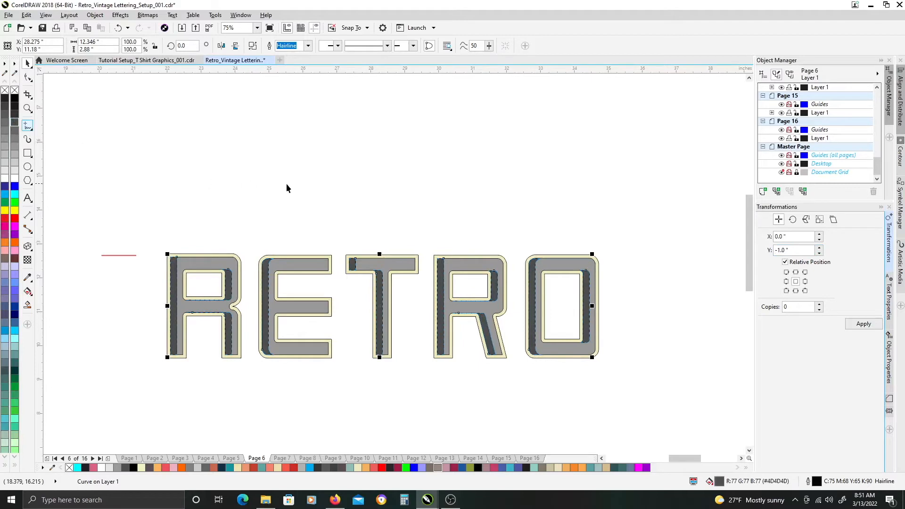
pyautogui.click(314, 207)
pyautogui.scroll(-1, 349, 258)
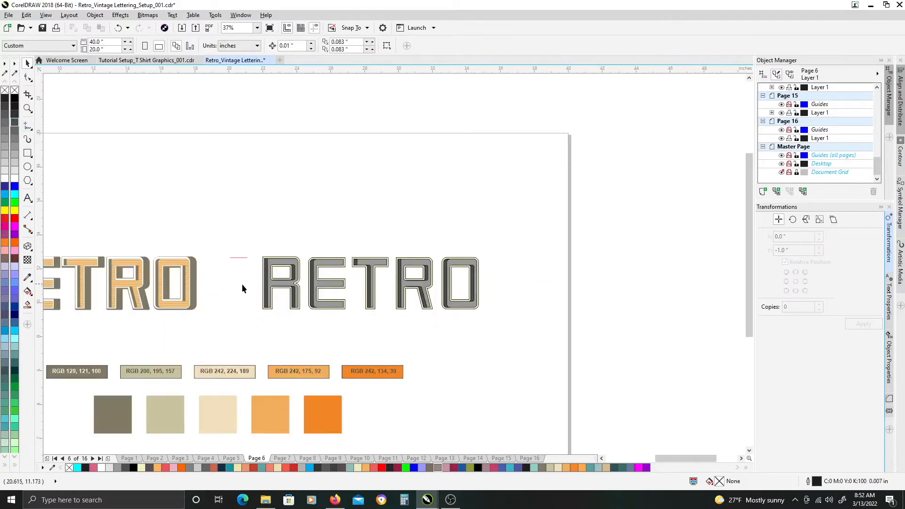
# Place a copy of the thin red line beside the grey RETRO lettering about 0.09 inch directly below the original.
pyautogui.scroll(1, 250, 291)
pyautogui.moveTo(194, 270); pyautogui.dragTo(241, 277)
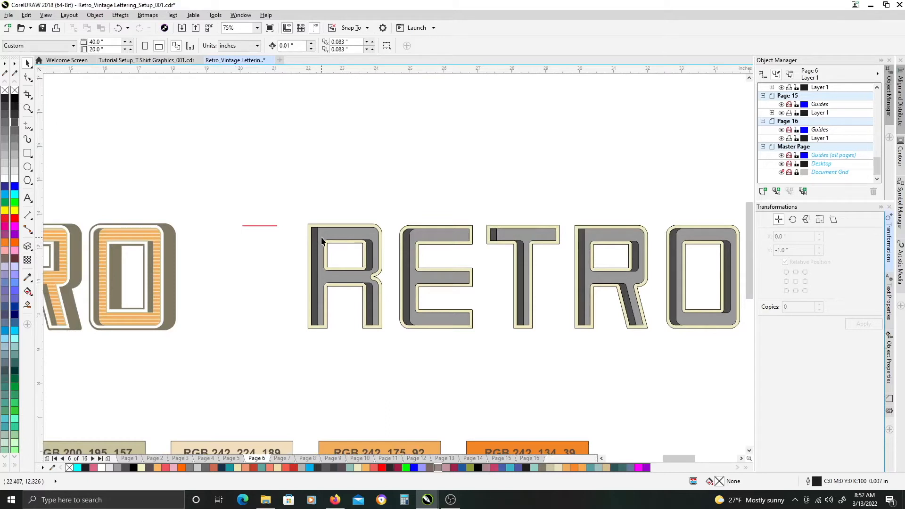
pyautogui.scroll(2, 143, 253)
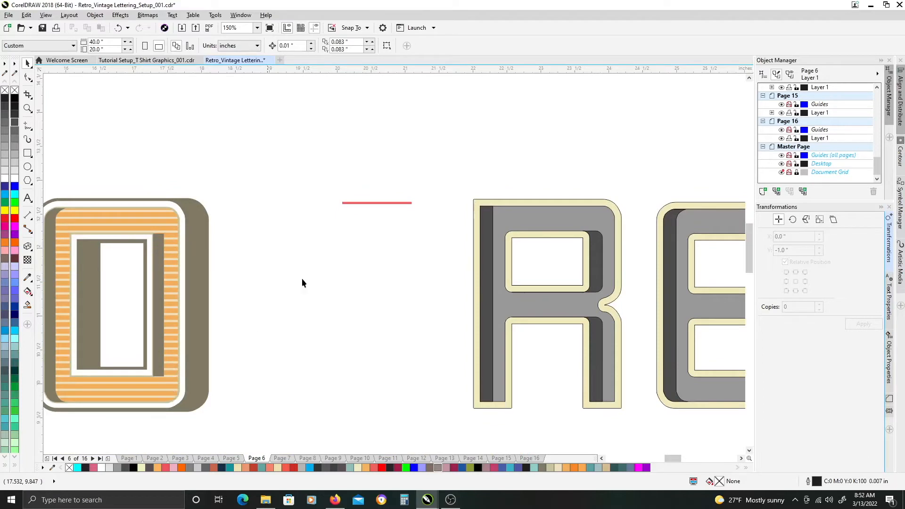
pyautogui.click(366, 202)
pyautogui.scroll(4, 372, 203)
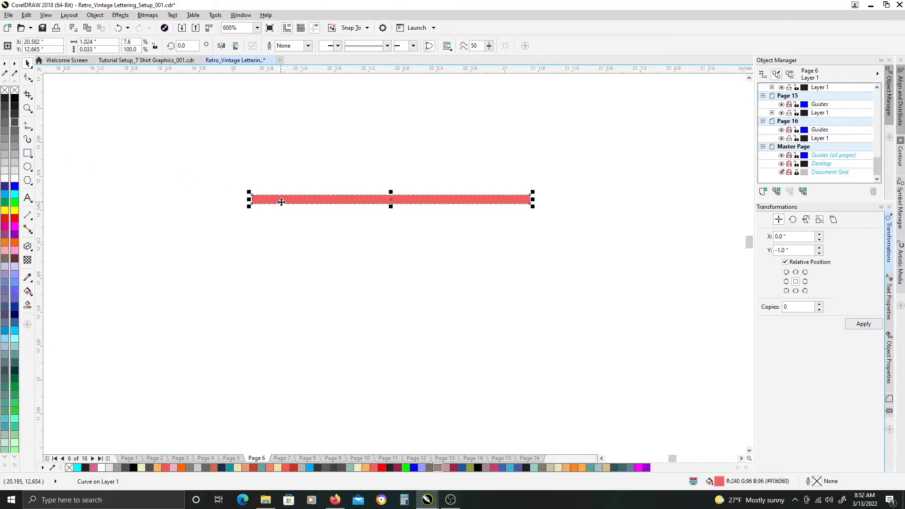
pyautogui.scroll(-2, 391, 209)
pyautogui.scroll(-2, 390, 213)
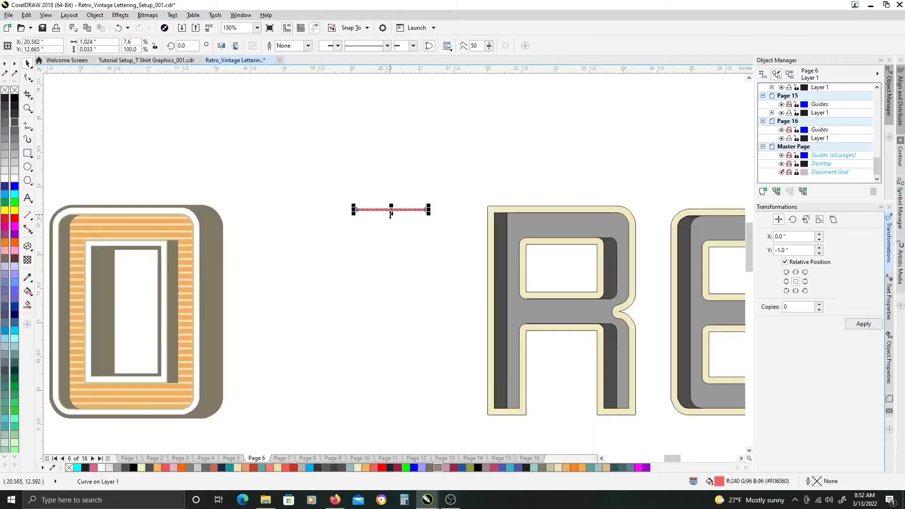
pyautogui.scroll(2, 391, 208)
pyautogui.moveTo(391, 206); pyautogui.dragTo(392, 215)
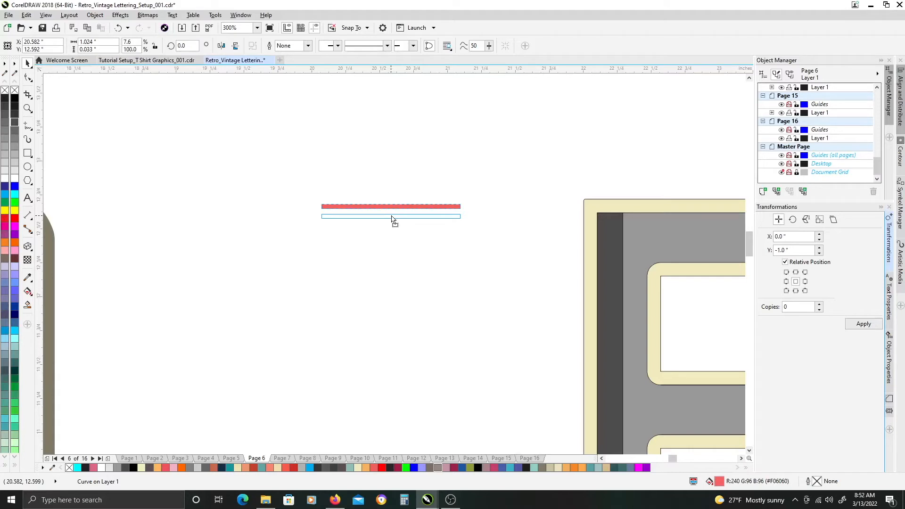
pyautogui.moveTo(392, 216); pyautogui.dragTo(392, 218)
pyautogui.scroll(-1, 389, 221)
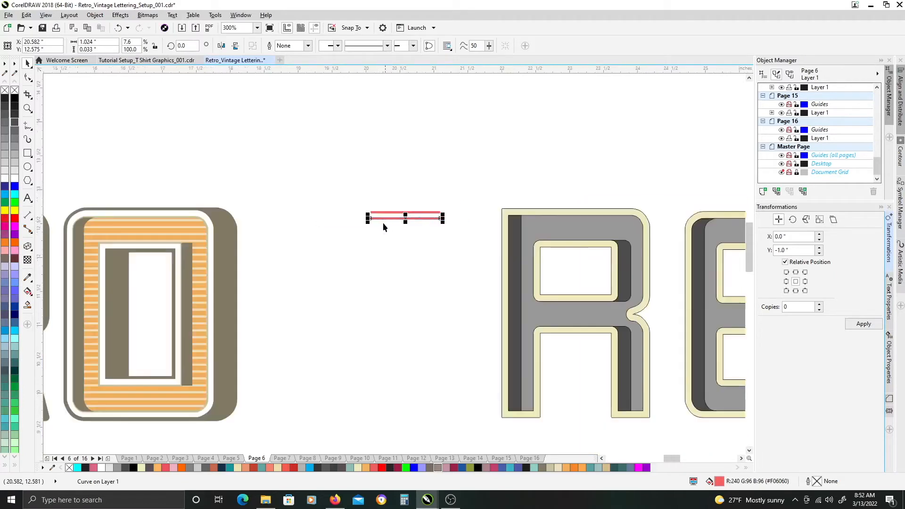
# Repeat the line duplication downward until a stack of 34 evenly spaced lines spans the full height of the R.
pyautogui.moveTo(333, 233); pyautogui.dragTo(371, 218)
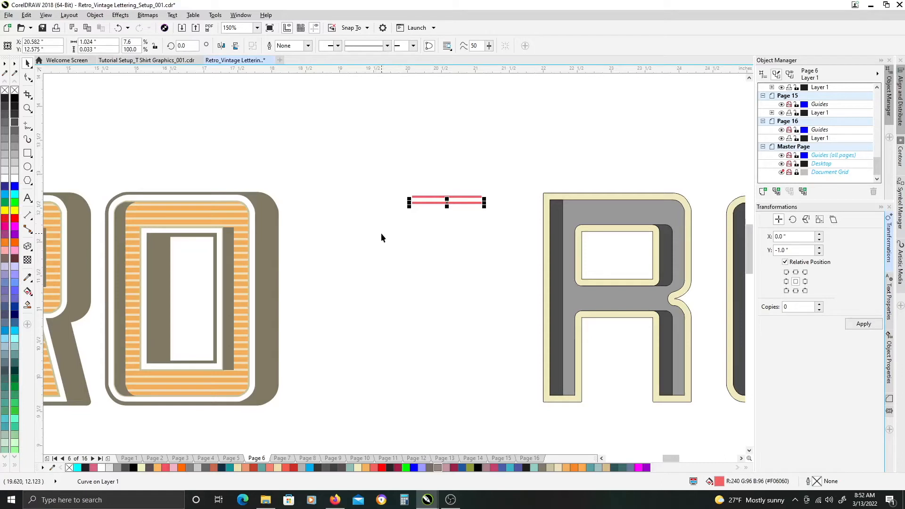
pyautogui.hotkey('ctrl', 'r')
pyautogui.hotkey('ctrl', 'r')
pyautogui.hotkey('ctrl', 'r')
pyautogui.hotkey('ctrl', 'r')
pyautogui.hotkey('ctrl', 'r')
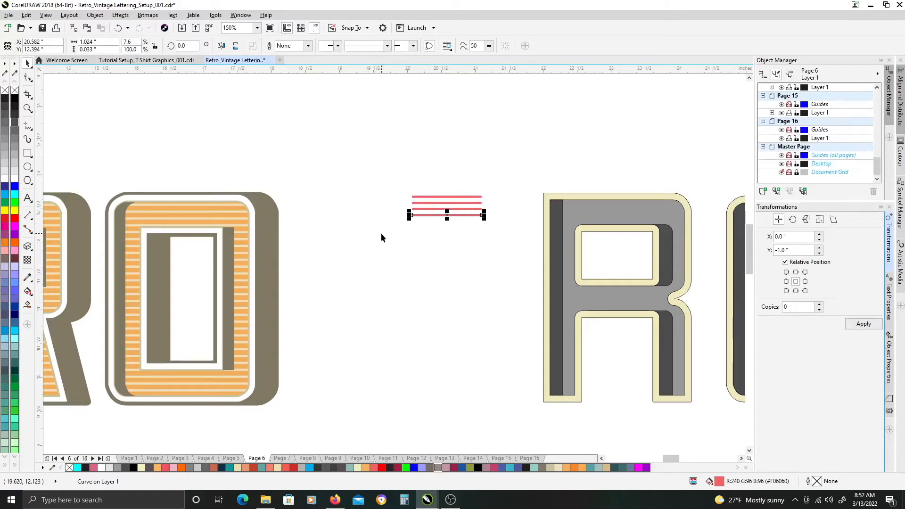
pyautogui.hotkey('ctrl', 'r')
pyautogui.hotkey('ctrl', 'r')
pyautogui.hotkey('ctrl', 'r')
pyautogui.hotkey('ctrl', 'r')
pyautogui.hotkey('ctrl', 'r')
pyautogui.hotkey('ctrl', 'r')
pyautogui.hotkey('ctrl', 'r')
pyautogui.hotkey('ctrl', 'r')
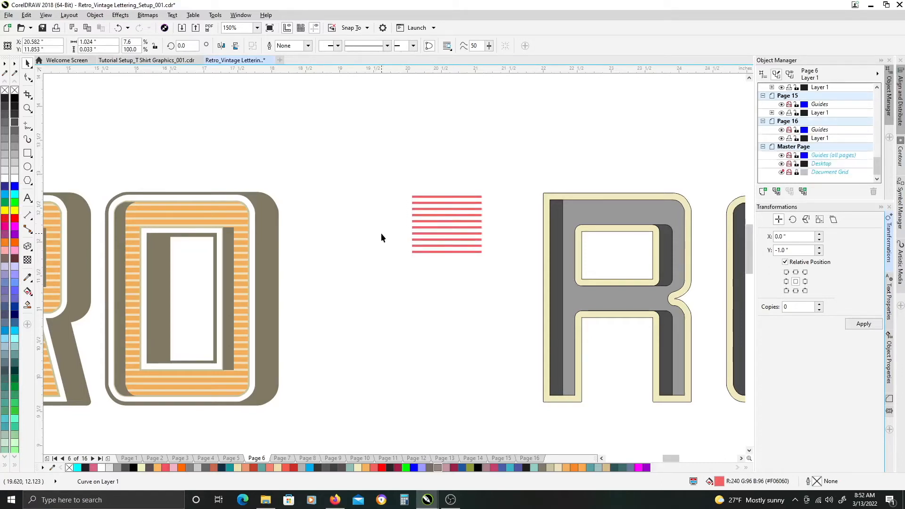
pyautogui.hotkey('ctrl', 'r')
pyautogui.hotkey('ctrl', 'r')
pyautogui.hotkey('ctrl', 'r')
pyautogui.hotkey('ctrl', 'r')
pyautogui.hotkey('ctrl', 'r')
pyautogui.hotkey('ctrl', 'r')
pyautogui.hotkey('ctrl', 'r')
pyautogui.hotkey('ctrl', 'r')
pyautogui.hotkey('ctrl', 'r')
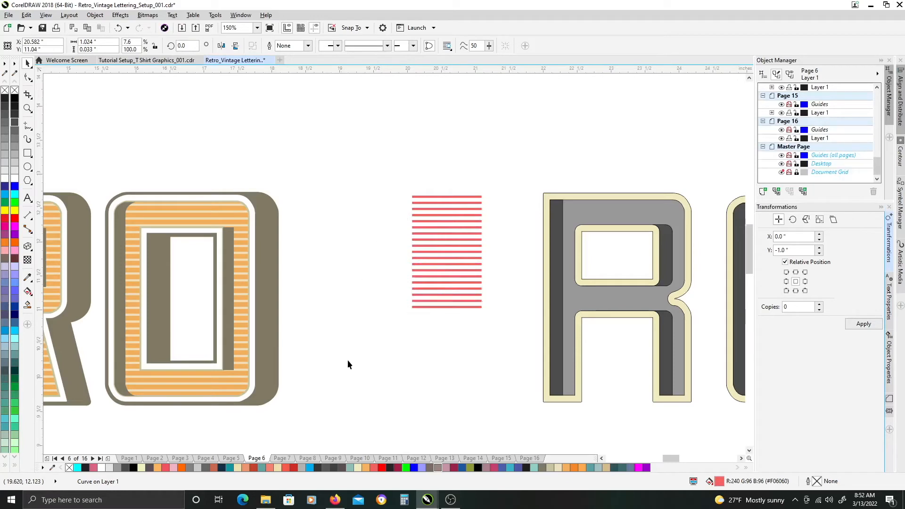
pyautogui.hotkey('ctrl', 'r')
pyautogui.hotkey('ctrl', 'r')
pyautogui.hotkey('ctrl', 'r')
pyautogui.hotkey('ctrl', 'r')
pyautogui.hotkey('ctrl', 'r')
pyautogui.hotkey('ctrl', 'r')
pyautogui.hotkey('ctrl', 'r')
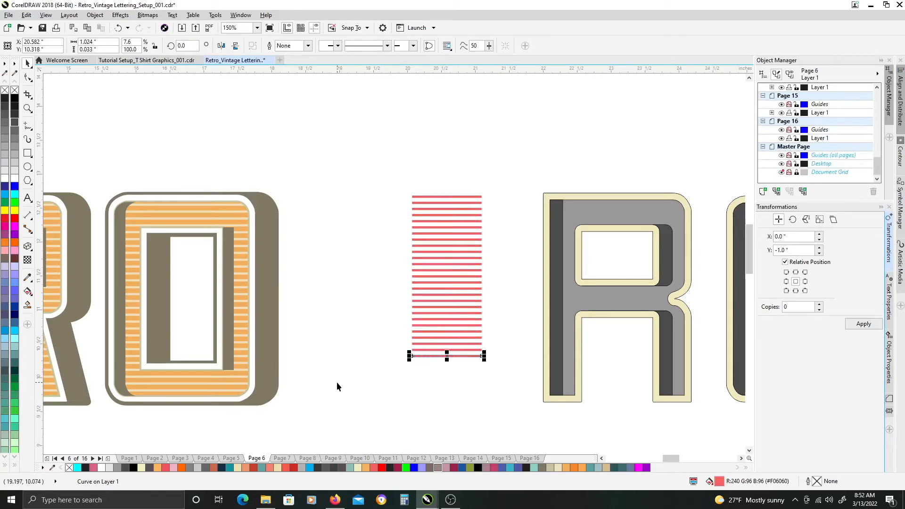
pyautogui.hotkey('ctrl', 'r')
pyautogui.hotkey('ctrl', 'r')
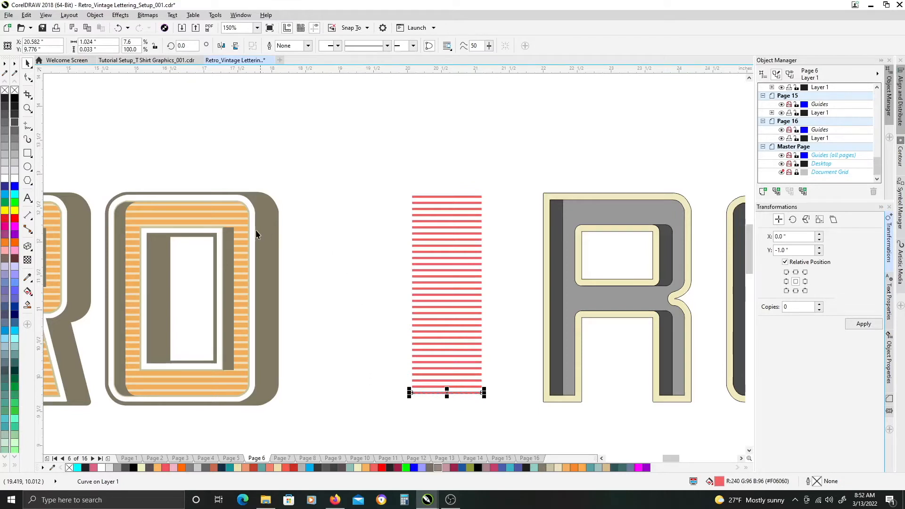
pyautogui.hotkey('ctrl', 'r')
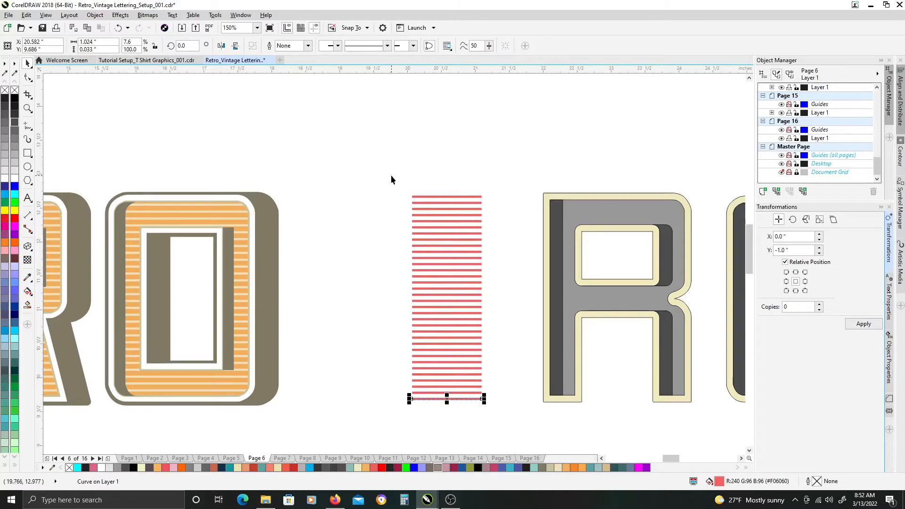
# Try moving the lowest line down about 0.9 inch and distributing all 34 lines with equal vertical spacing.
pyautogui.moveTo(390, 175); pyautogui.dragTo(469, 349)
pyautogui.moveTo(511, 433); pyautogui.dragTo(389, 304)
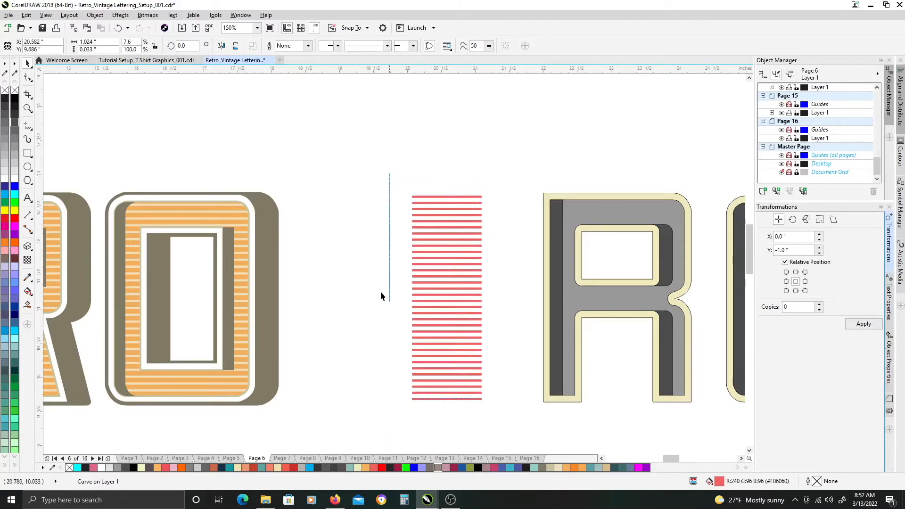
pyautogui.scroll(2, 442, 214)
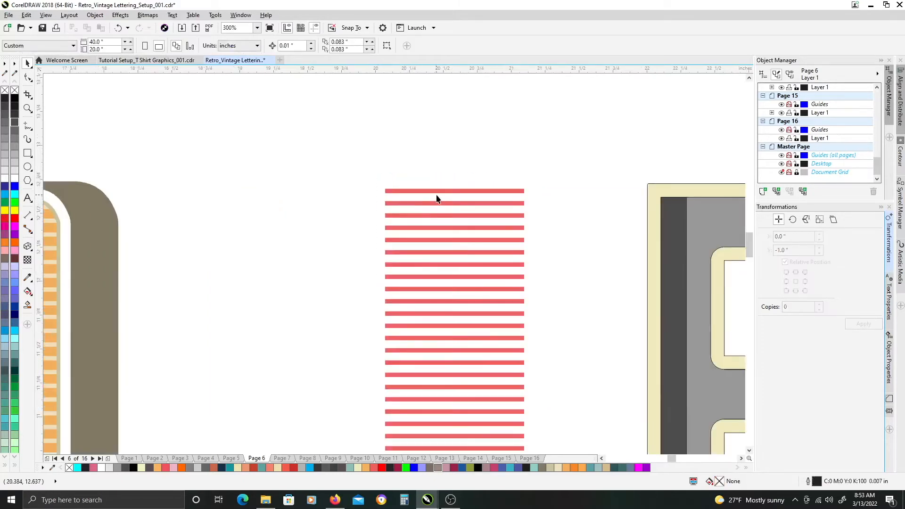
pyautogui.scroll(-3, 481, 291)
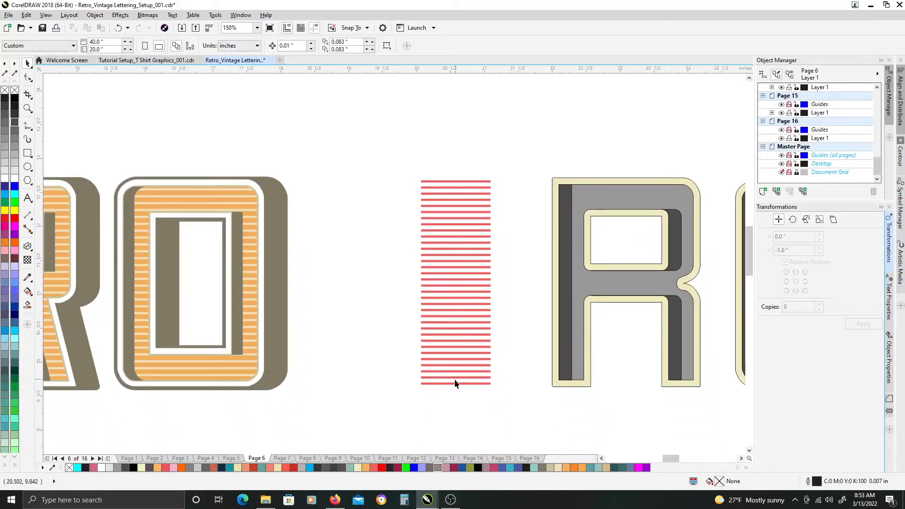
pyautogui.scroll(-1, 491, 381)
pyautogui.moveTo(462, 347); pyautogui.dragTo(459, 401)
pyautogui.moveTo(531, 431); pyautogui.dragTo(397, 126)
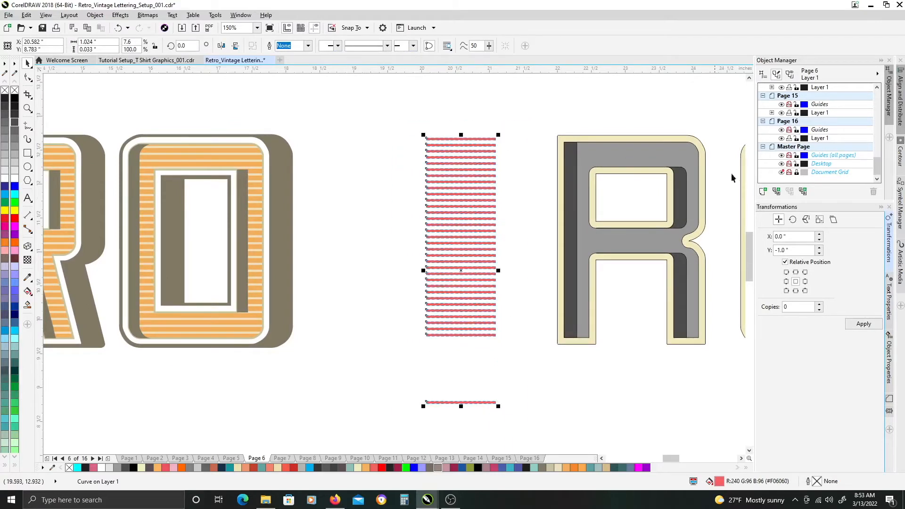
pyautogui.click(900, 101)
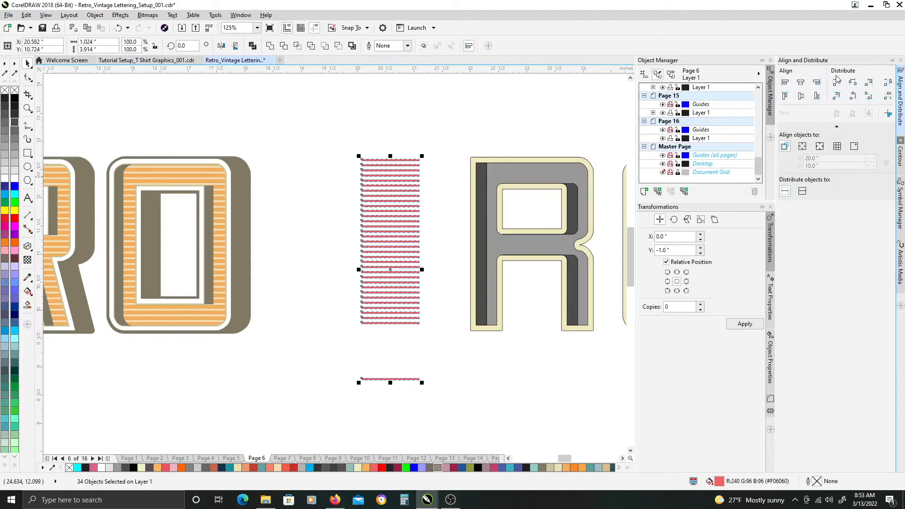
pyautogui.click(888, 97)
pyautogui.click(443, 126)
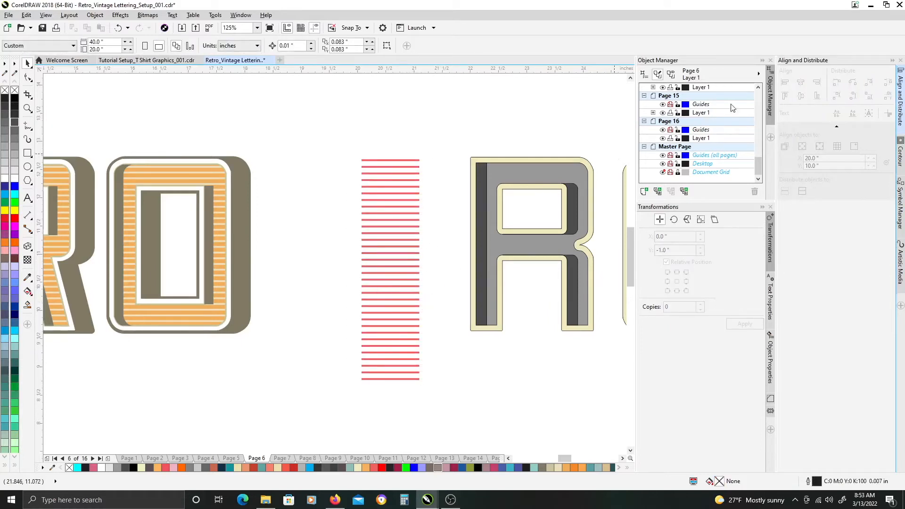
# Undo the line distribution and the move of the lowest line, and put the alignment settings away.
pyautogui.hotkey('ctrl', 'z')
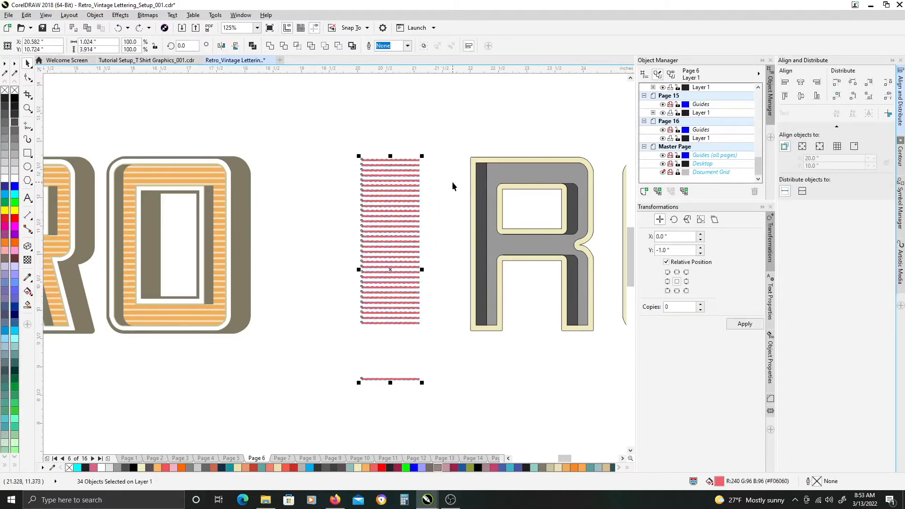
pyautogui.hotkey('ctrl', 'z')
pyautogui.click(447, 162)
pyautogui.click(891, 61)
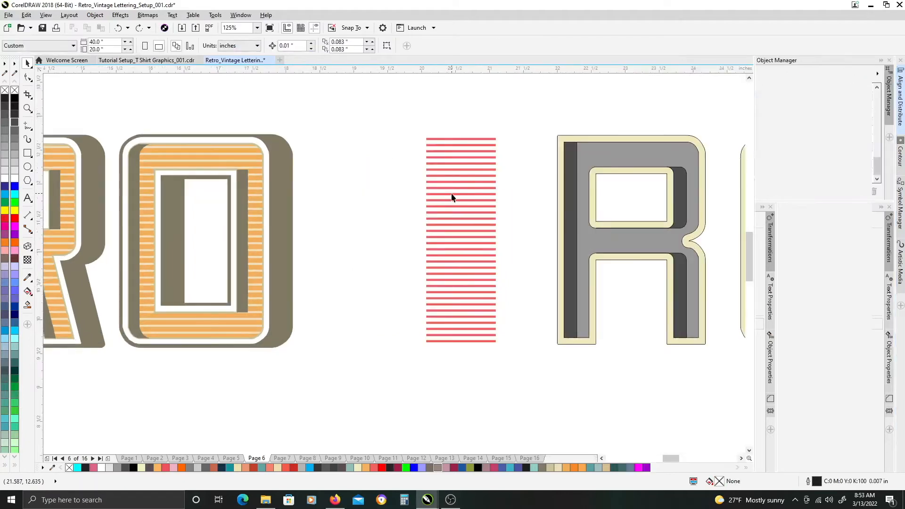
# Combine all 34 red lines into a single stripe curve.
pyautogui.scroll(1, 513, 186)
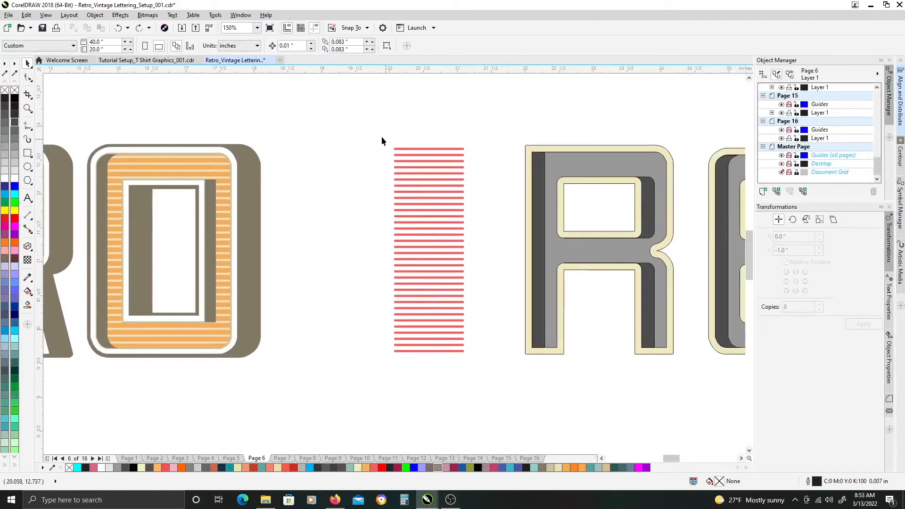
pyautogui.moveTo(359, 127); pyautogui.dragTo(470, 366)
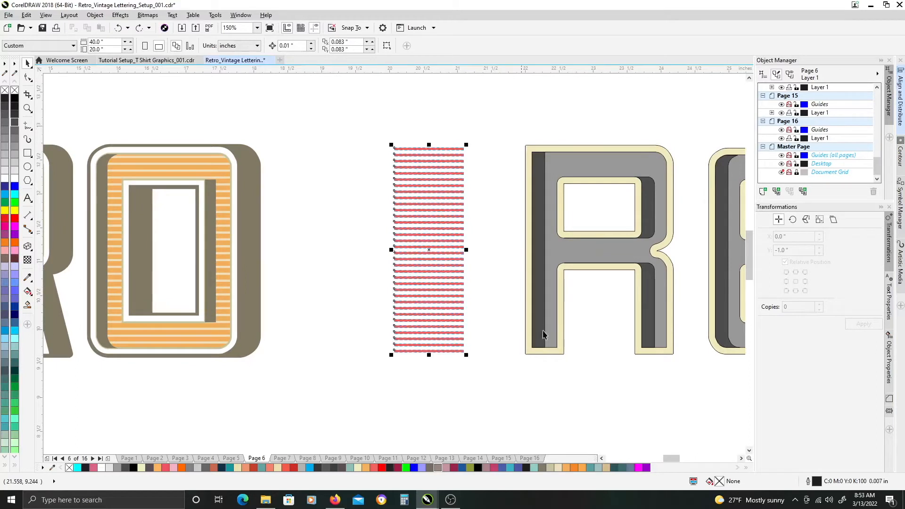
pyautogui.hscroll(2, 495, 286)
pyautogui.click(253, 45)
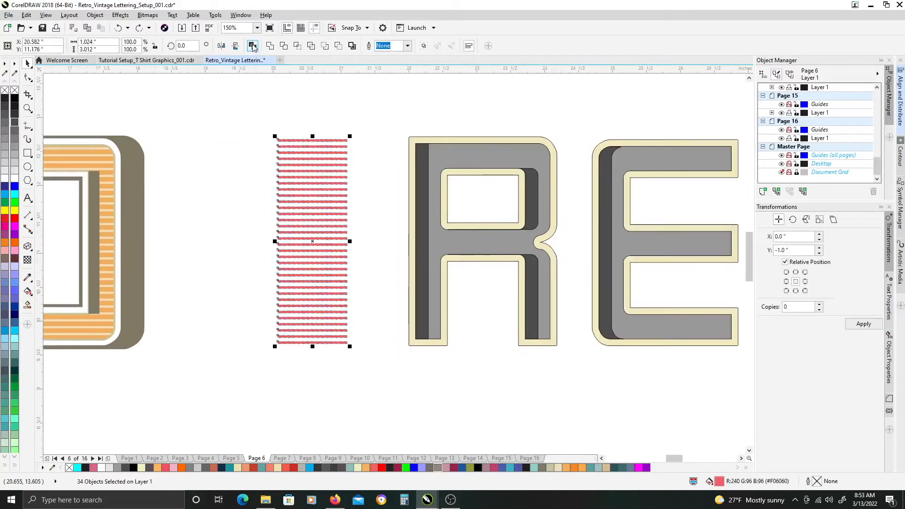
# Shift the stripe curve down and align it with the vertical centre of the grey RETRO letters.
pyautogui.keyDown('shift'); pyautogui.click(442, 160); pyautogui.keyUp('shift')
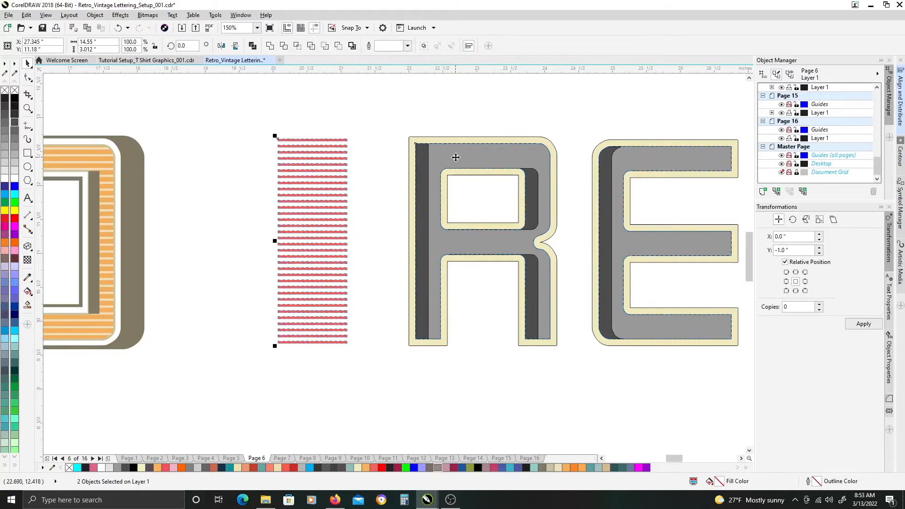
pyautogui.moveTo(333, 142); pyautogui.dragTo(337, 193)
pyautogui.keyDown('shift'); pyautogui.click(453, 160); pyautogui.keyUp('shift')
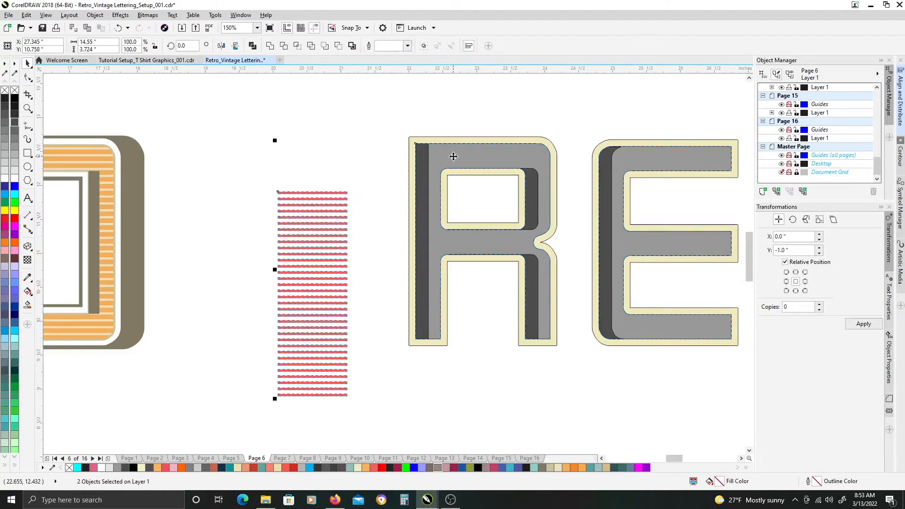
pyautogui.press('t')
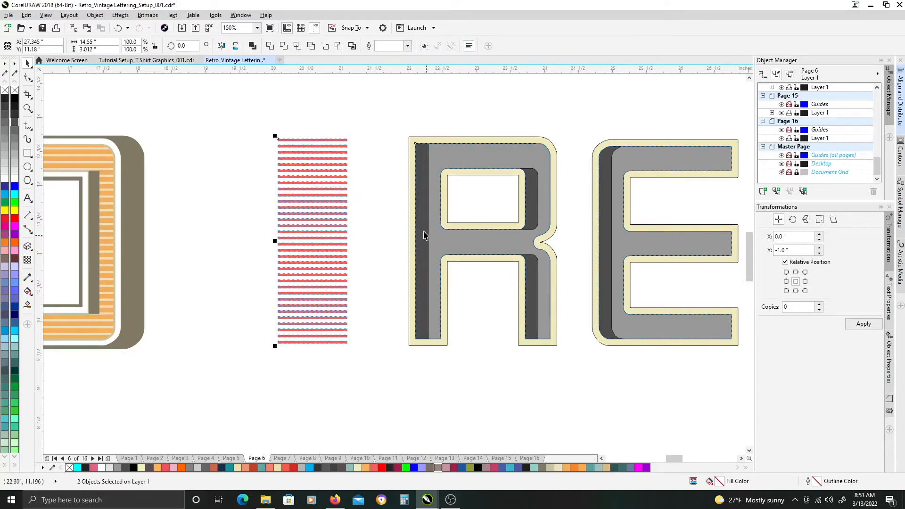
# Move the stripe curve horizontally about 1.3 inches so its end overlaps the left stem of the first R.
pyautogui.click(341, 187)
pyautogui.moveTo(338, 186); pyautogui.dragTo(434, 186)
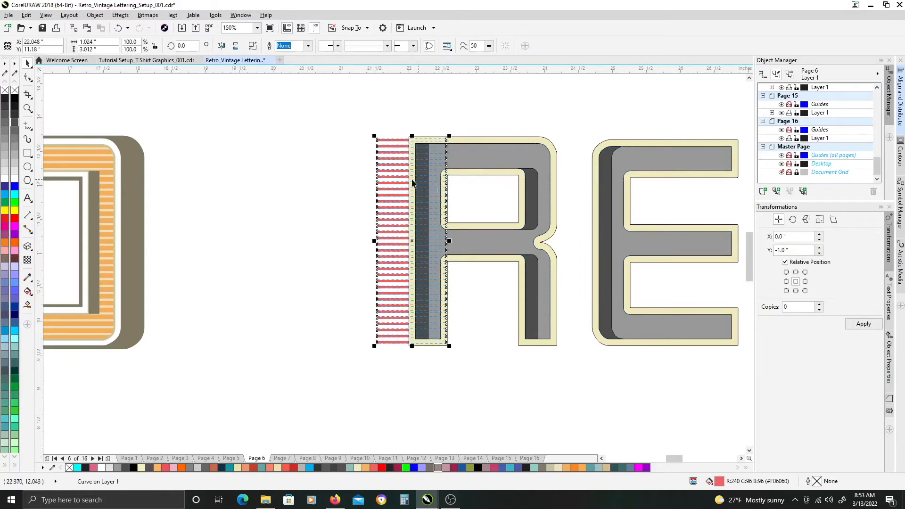
pyautogui.moveTo(390, 184); pyautogui.dragTo(380, 189)
pyautogui.scroll(1, 423, 200)
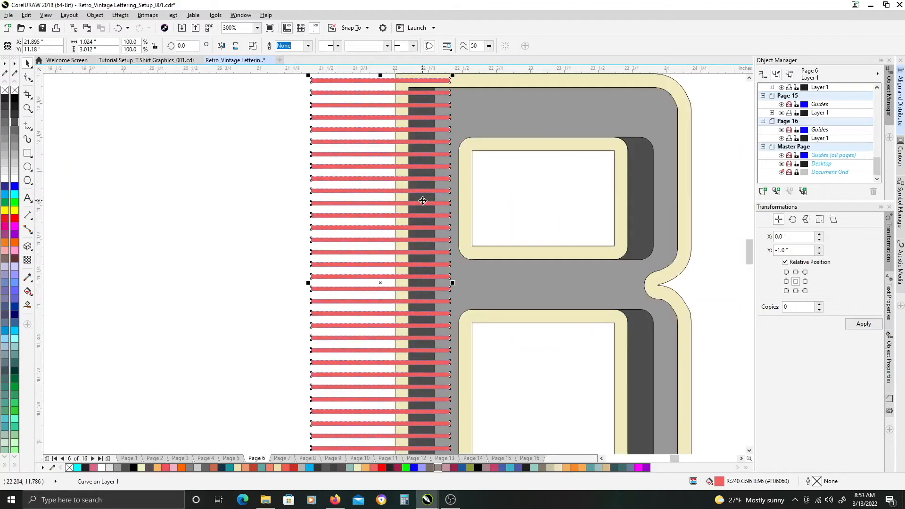
pyautogui.scroll(-1, 460, 234)
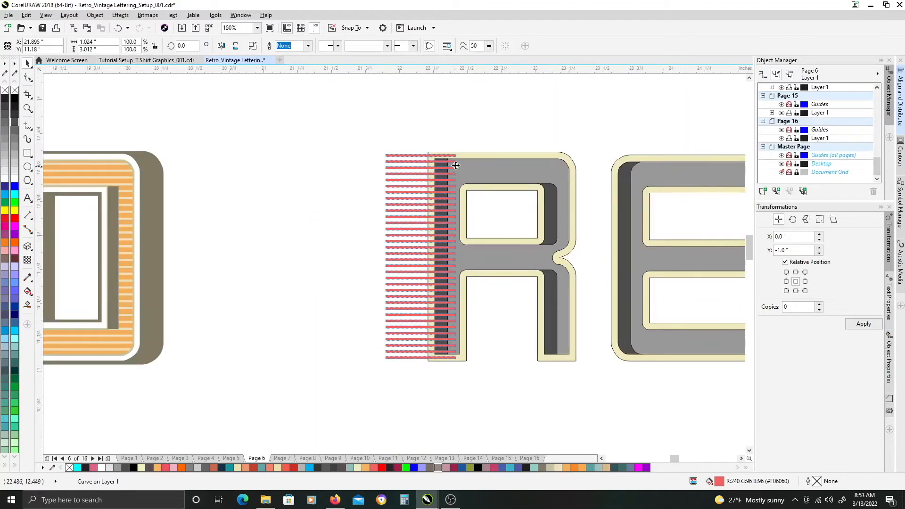
pyautogui.scroll(1, 454, 158)
pyautogui.scroll(1, 454, 158)
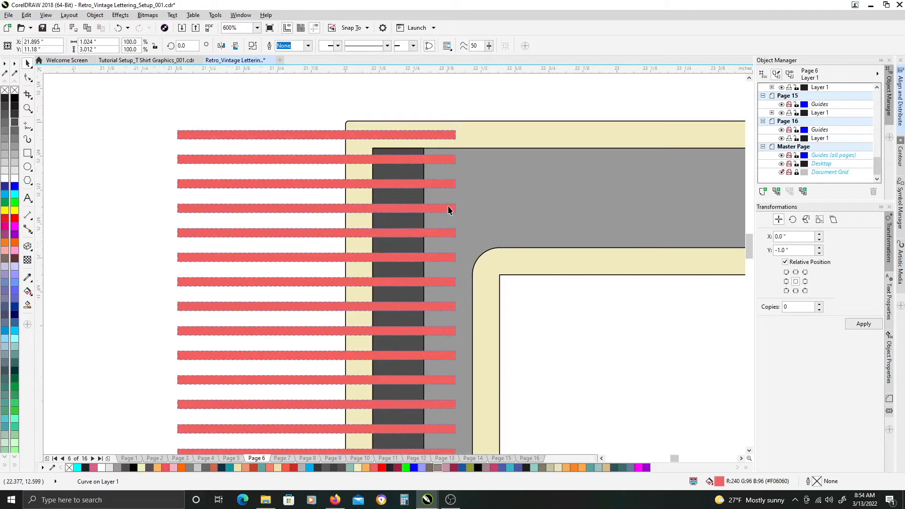
pyautogui.scroll(-1, 448, 208)
pyautogui.scroll(-1, 370, 204)
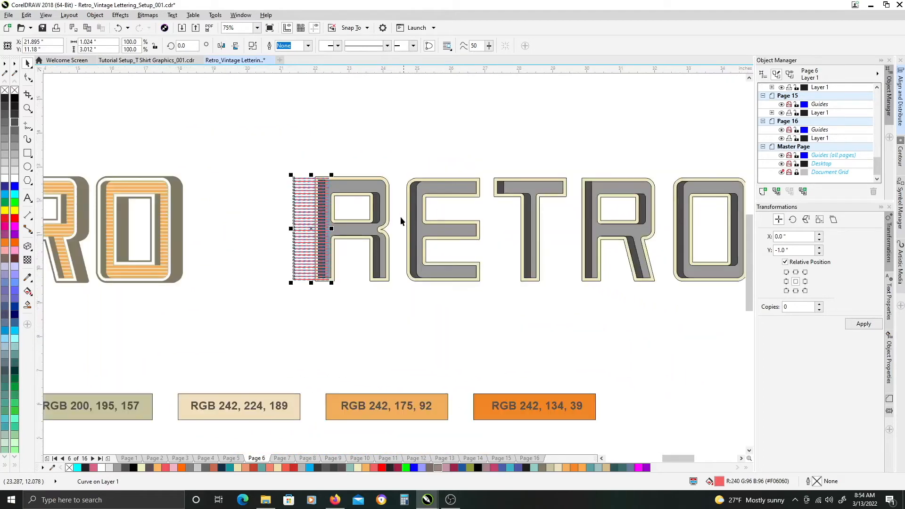
# Stretch the stripe curve horizontally to about 13.9 inches, past the final O, and deselect it.
pyautogui.moveTo(357, 226); pyautogui.dragTo(302, 252)
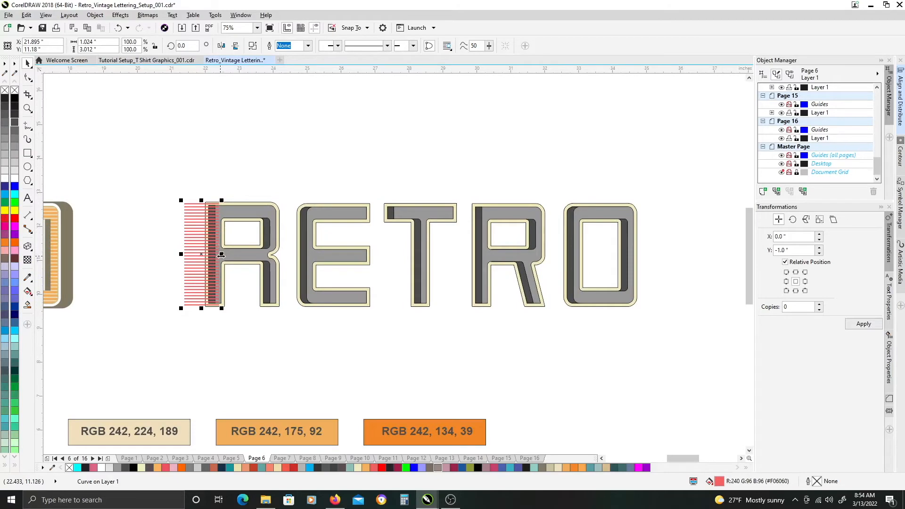
pyautogui.moveTo(222, 255); pyautogui.dragTo(659, 232)
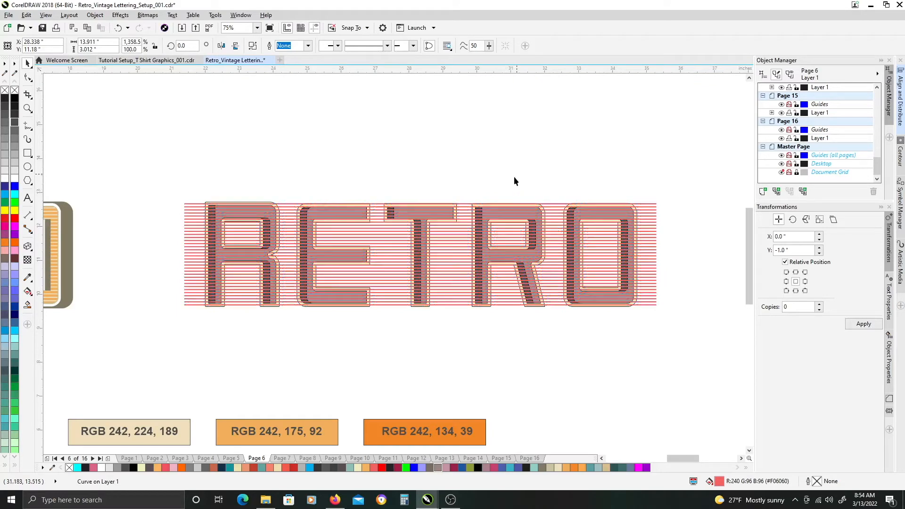
pyautogui.press('Escape')
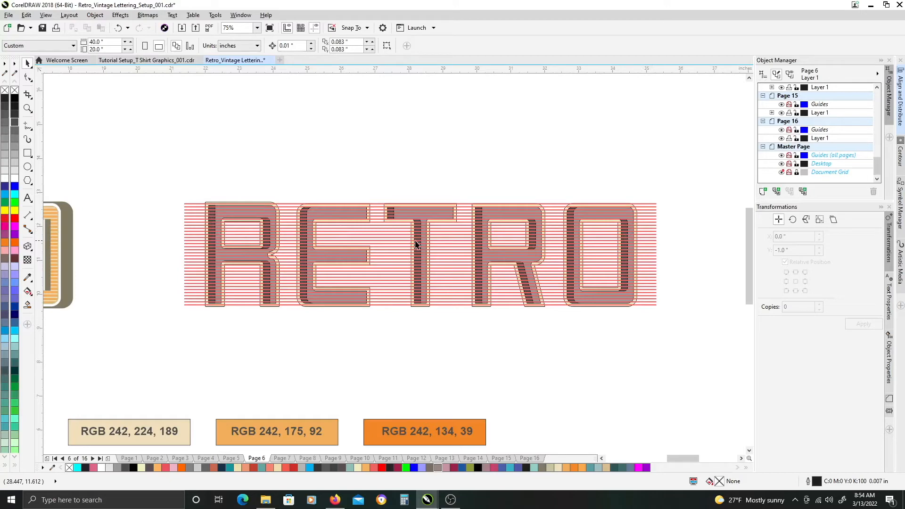
# Try placing the red stripe curve inside the grey RETRO letters with PowerClip, and undo the clipping.
pyautogui.scroll(5, 355, 210)
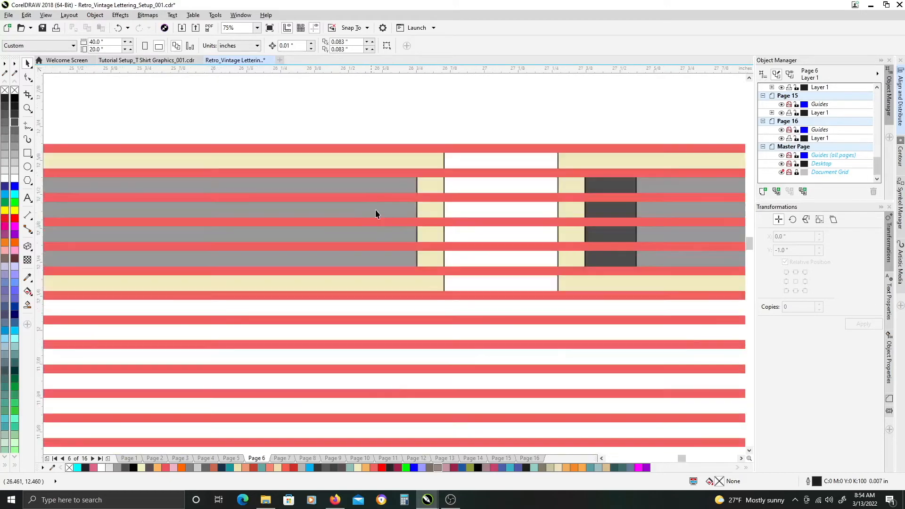
pyautogui.click(462, 196)
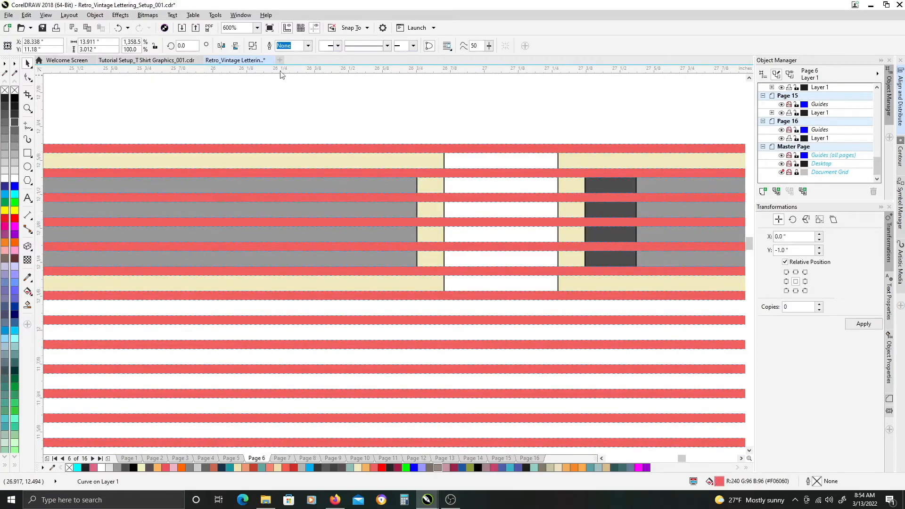
pyautogui.click(95, 15)
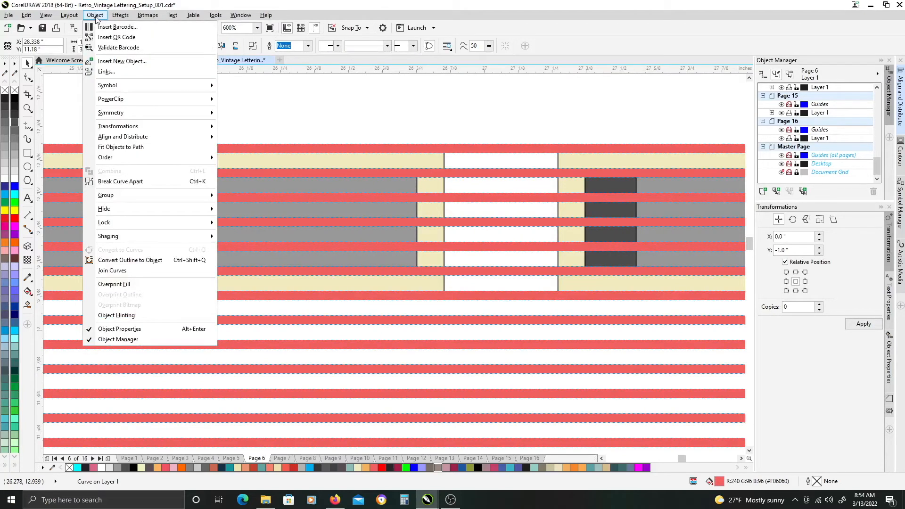
pyautogui.moveTo(120, 99)
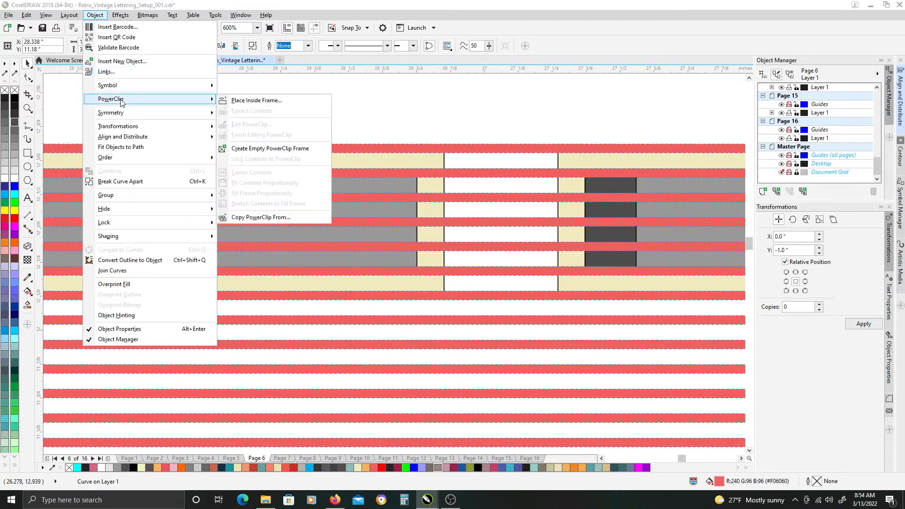
pyautogui.click(257, 101)
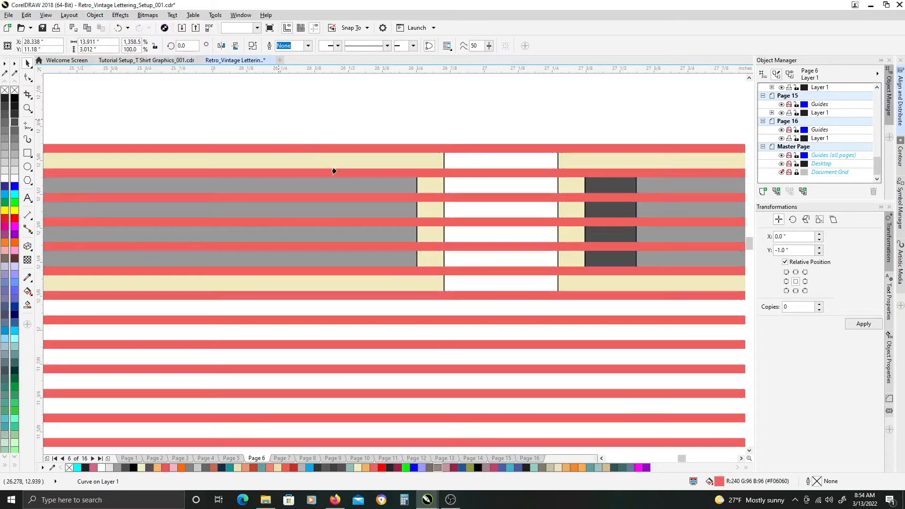
pyautogui.scroll(-4, 355, 186)
pyautogui.click(355, 186)
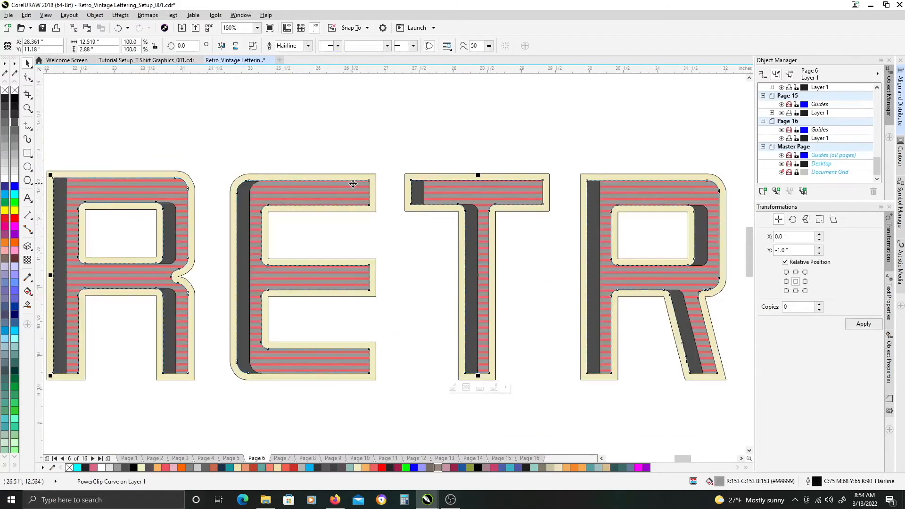
pyautogui.moveTo(210, 206); pyautogui.dragTo(350, 183)
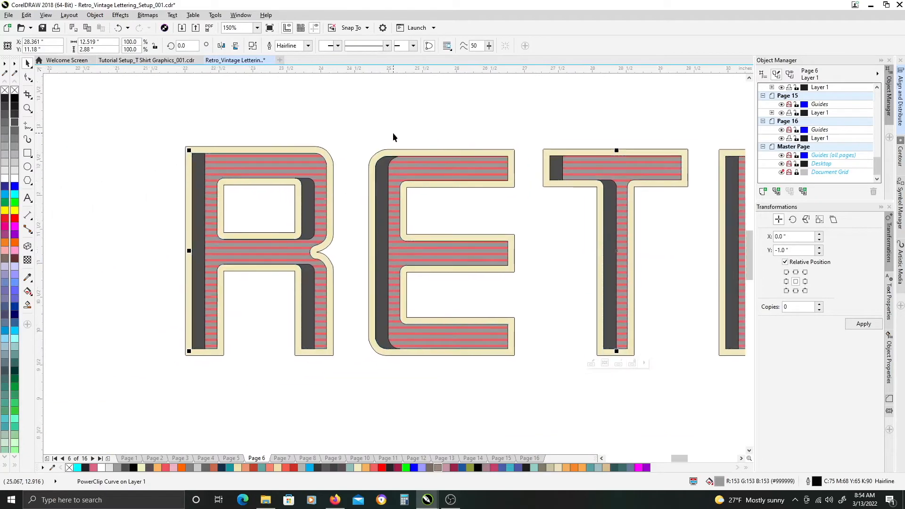
pyautogui.scroll(-1, 405, 162)
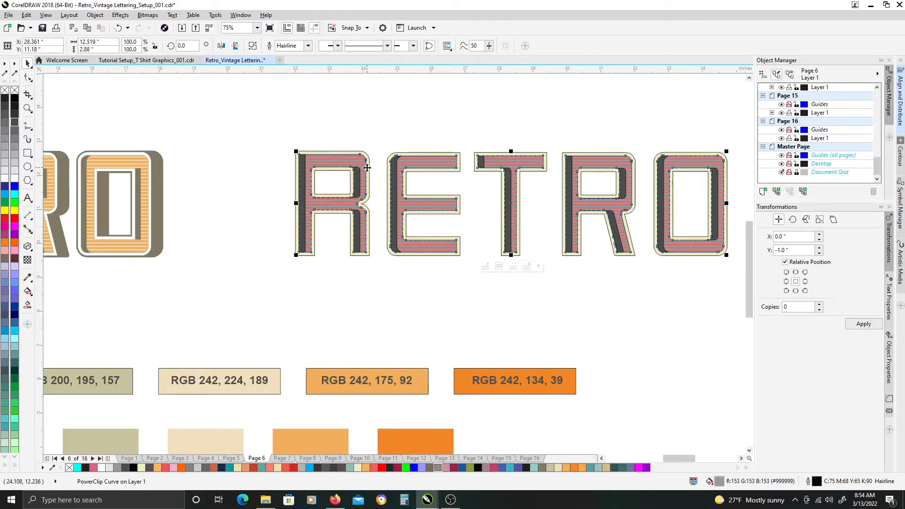
pyautogui.hotkey('ctrl', 'z')
# Copy the cream RGB 242, 224, 189 swatch's fill onto the red stripe curve.
pyautogui.click(332, 115)
pyautogui.moveTo(247, 367); pyautogui.dragTo(282, 332)
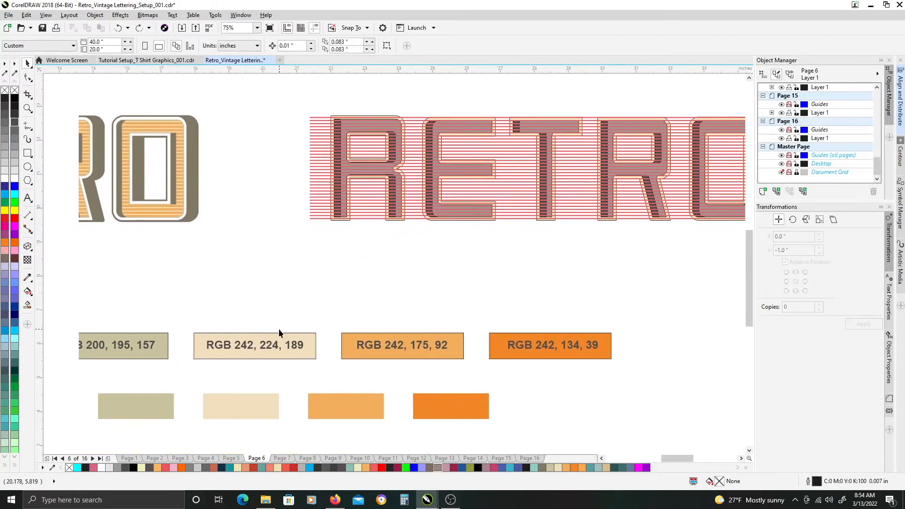
pyautogui.moveTo(238, 408); pyautogui.dragTo(313, 170)
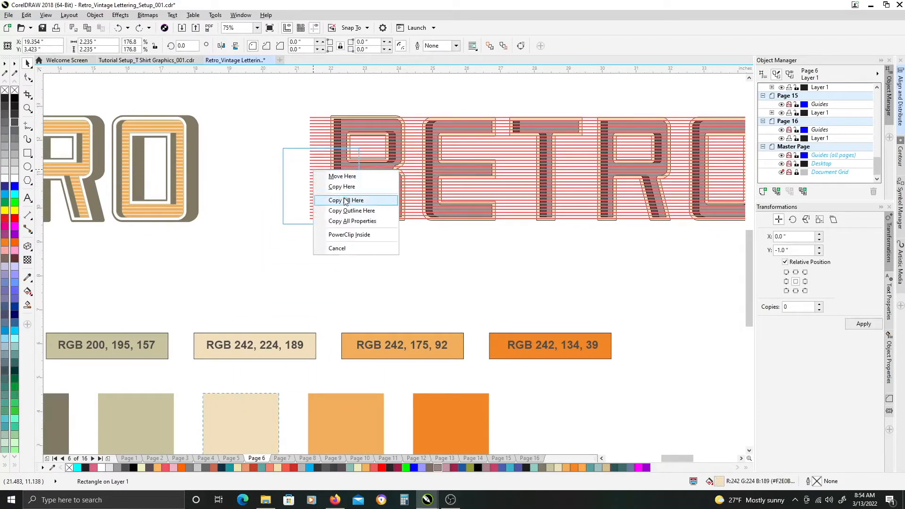
pyautogui.click(346, 201)
pyautogui.scroll(3, 394, 125)
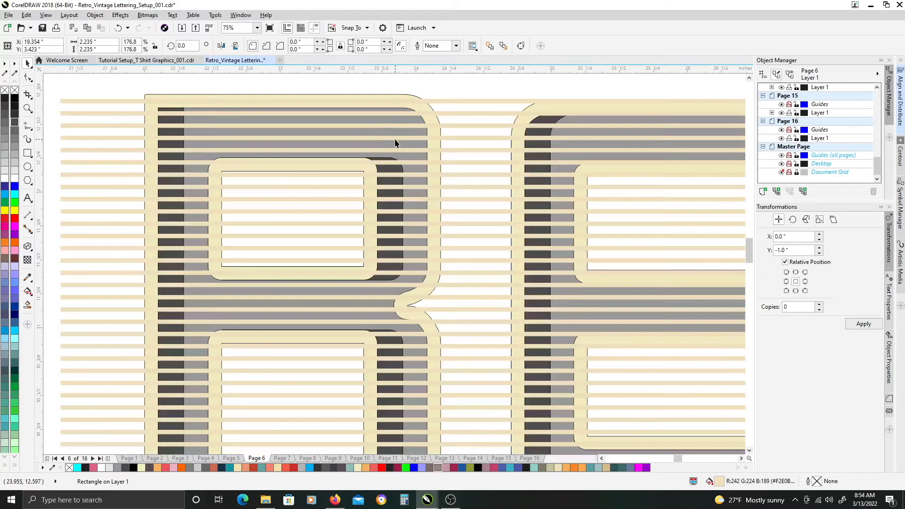
pyautogui.click(95, 15)
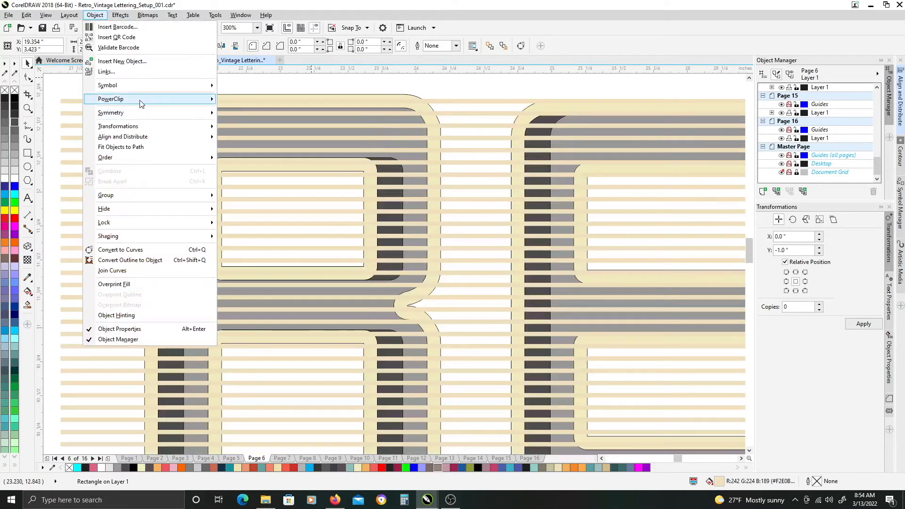
pyautogui.moveTo(141, 99)
pyautogui.click(236, 100)
pyautogui.click(398, 138)
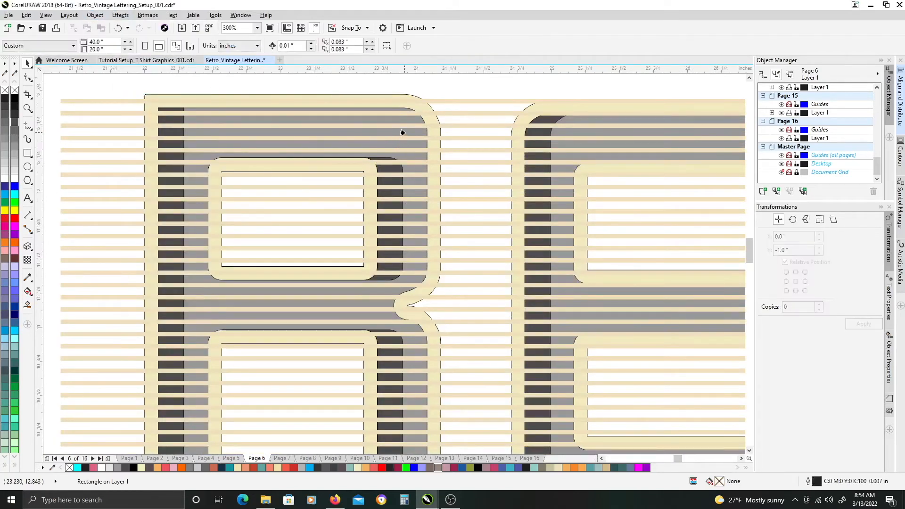
pyautogui.click(395, 141)
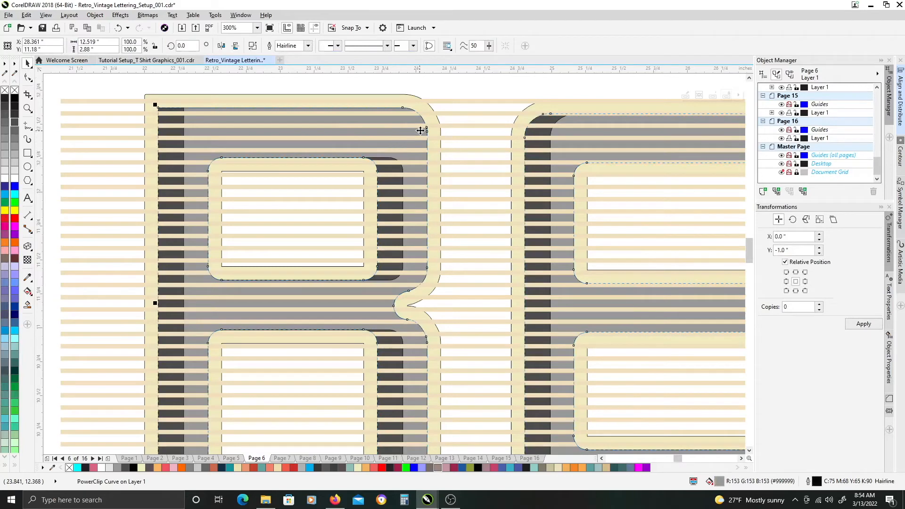
# Place the cream stripe curve inside the grey RETRO letters with PowerClip and deselect the result.
pyautogui.scroll(2, 420, 130)
pyautogui.click(388, 123)
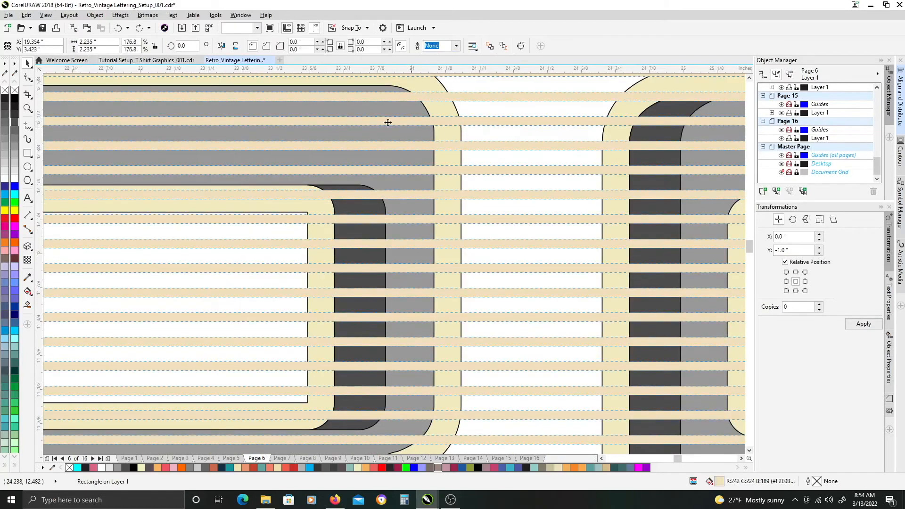
pyautogui.click(97, 16)
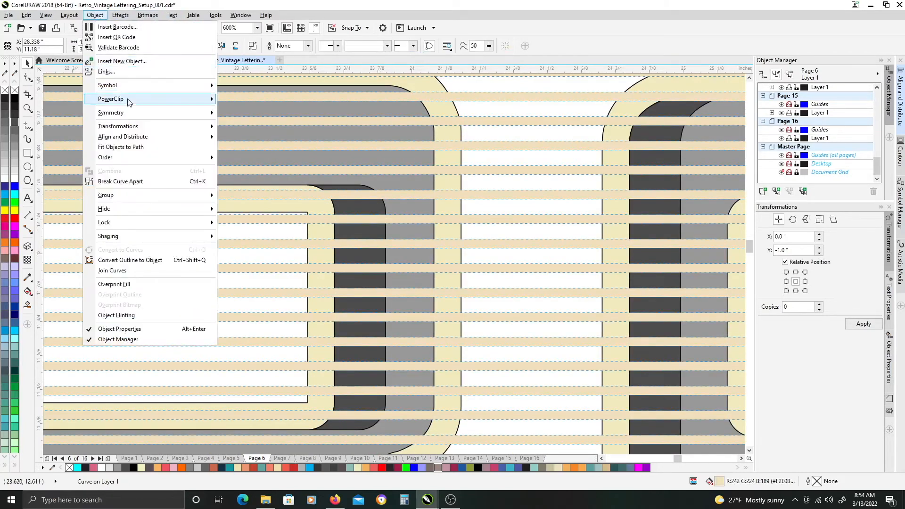
pyautogui.click(285, 126)
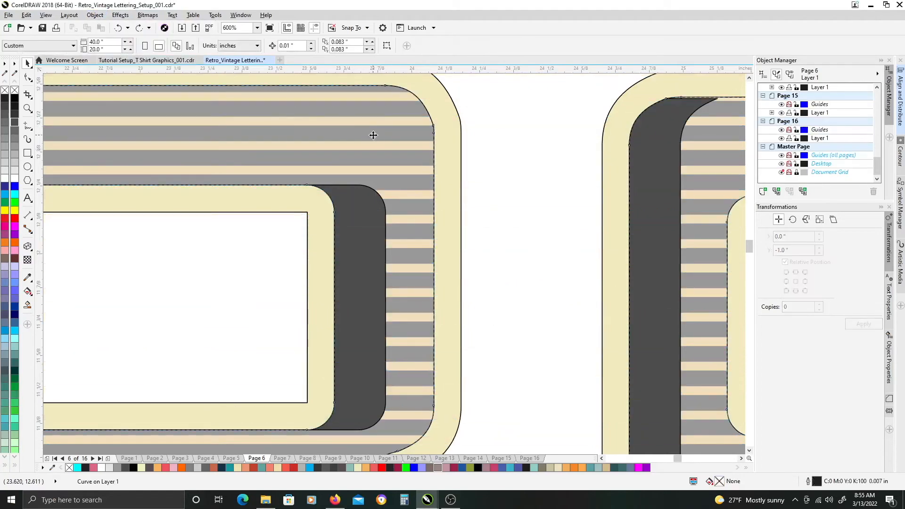
pyautogui.scroll(-4, 378, 145)
pyautogui.click(251, 103)
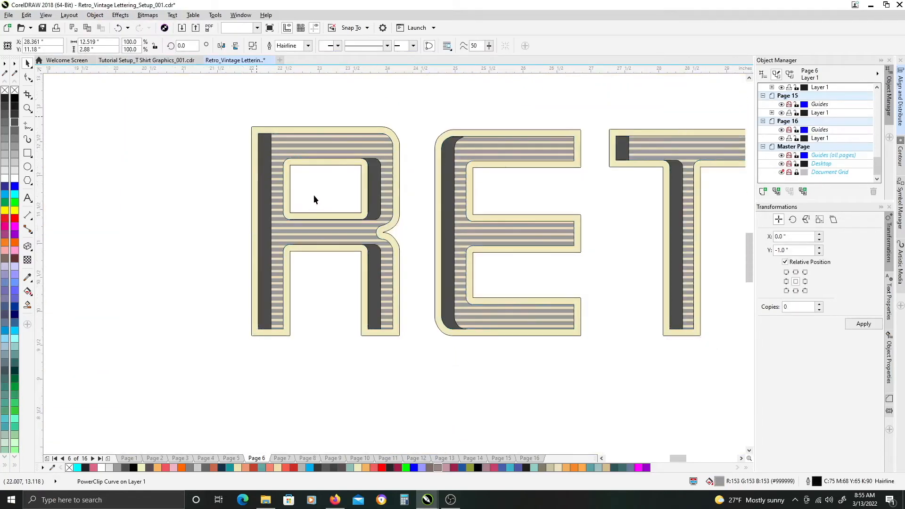
pyautogui.scroll(-3, 313, 194)
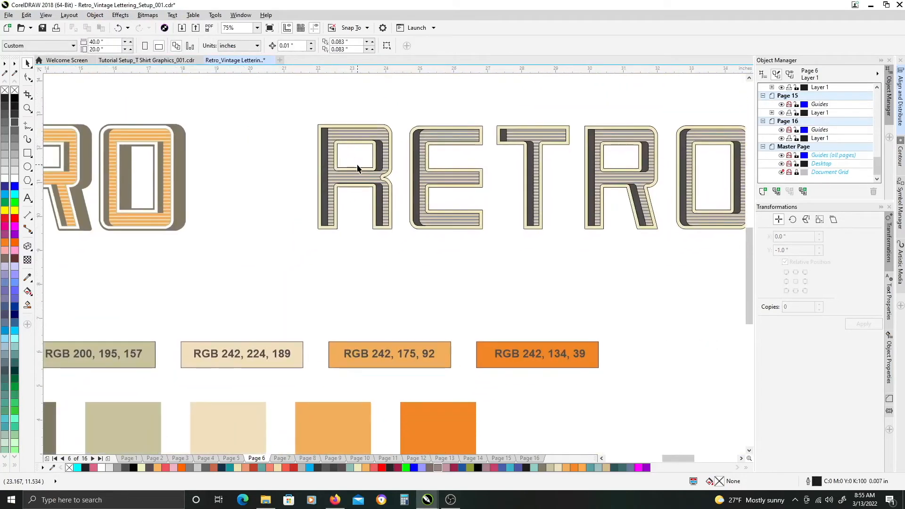
# Add a block shadow to the cream outer RETRO text, extending about 0.35 inches towards the letters' right side.
pyautogui.moveTo(191, 173); pyautogui.dragTo(291, 186)
pyautogui.click(283, 170)
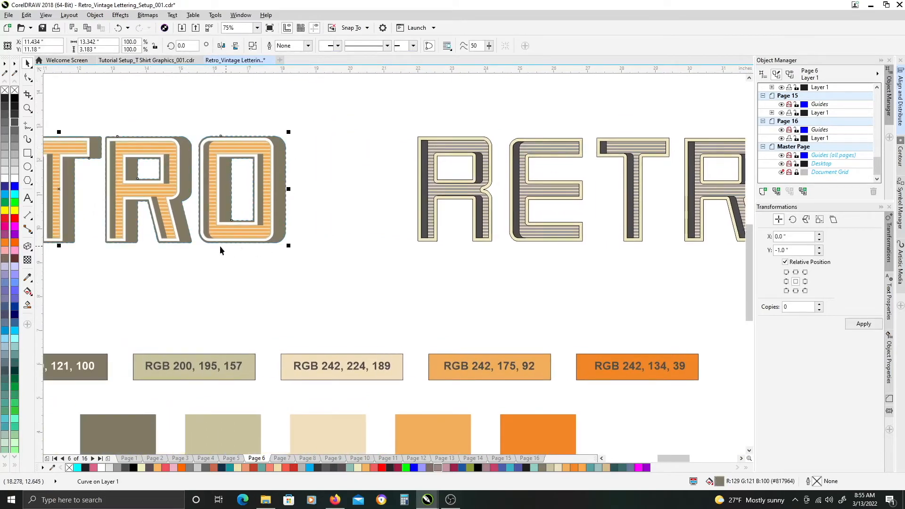
pyautogui.click(496, 144)
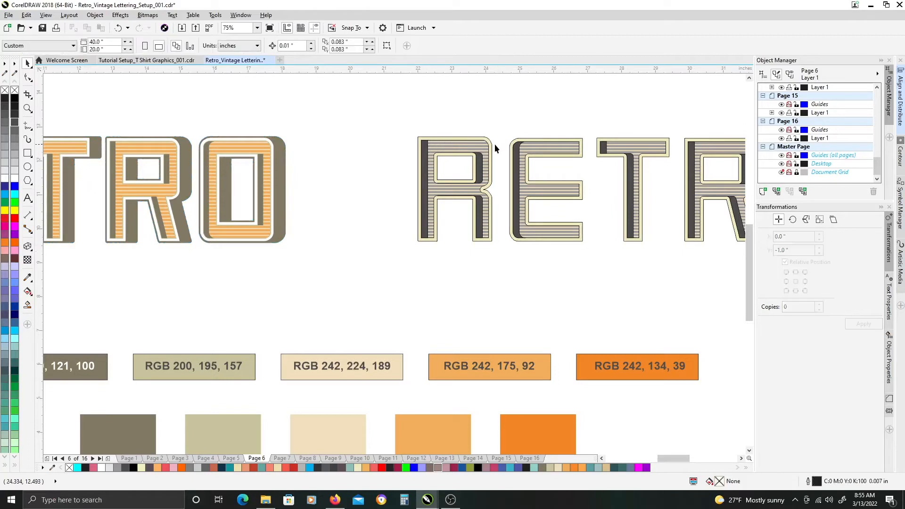
pyautogui.click(492, 145)
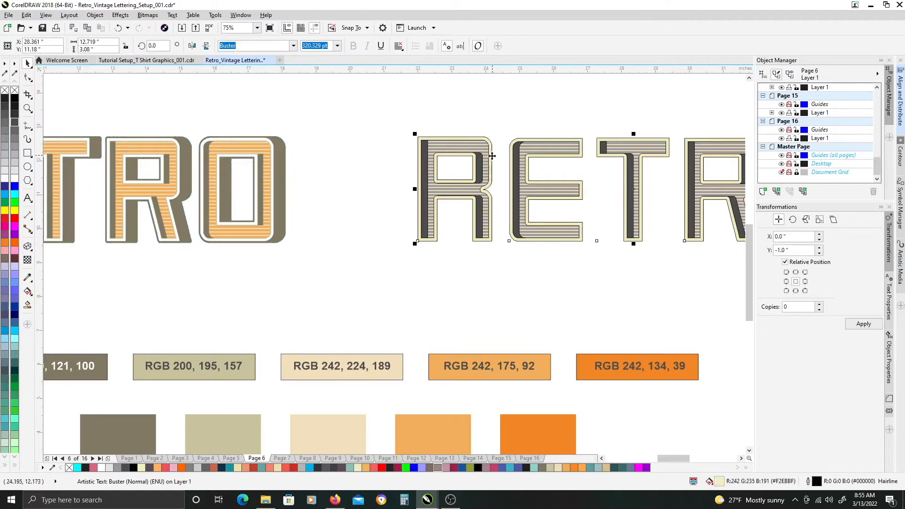
pyautogui.moveTo(493, 161); pyautogui.dragTo(449, 154)
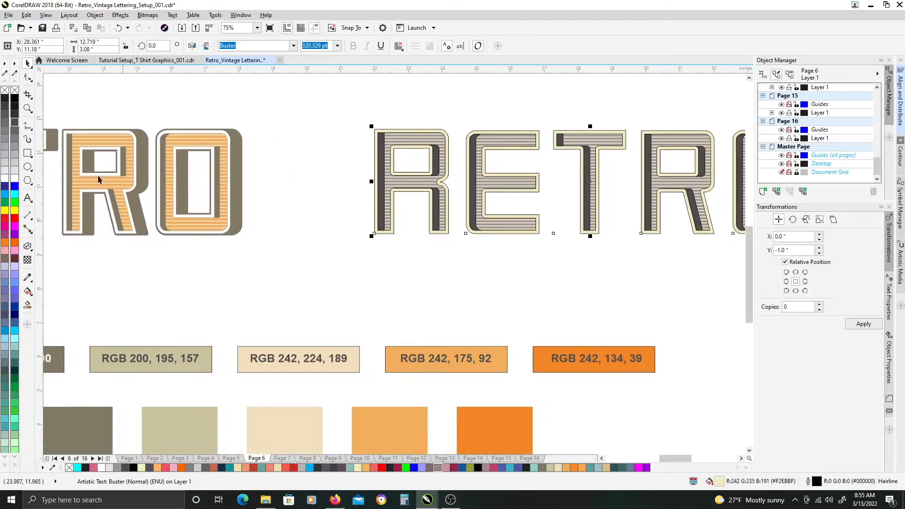
pyautogui.click(29, 247)
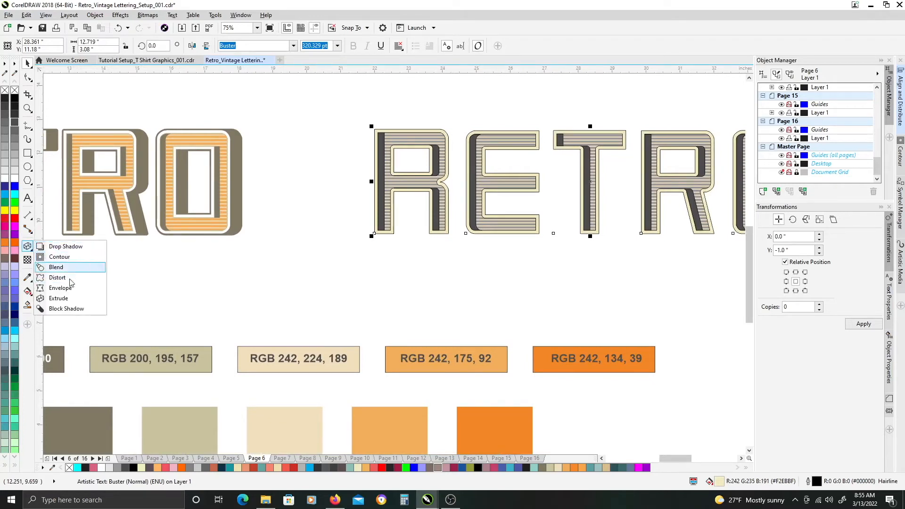
pyautogui.click(67, 309)
pyautogui.hscroll(2, 431, 202)
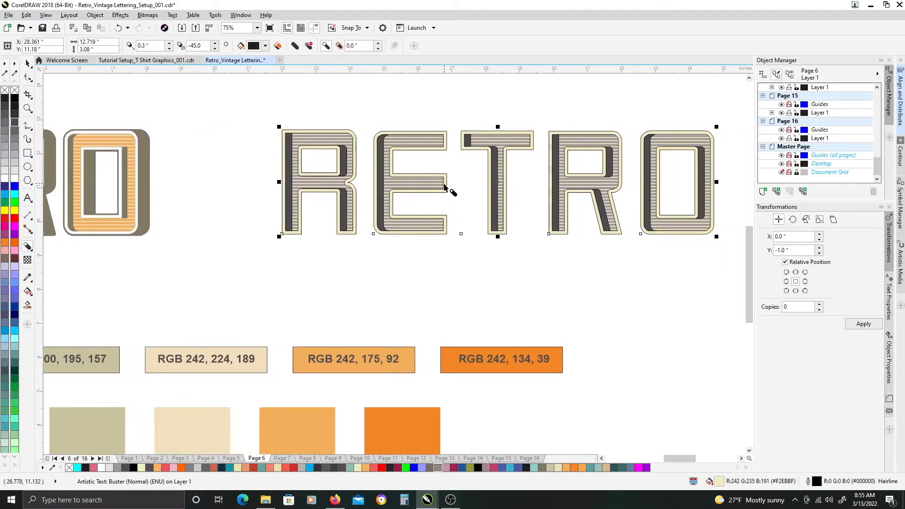
pyautogui.moveTo(453, 190); pyautogui.dragTo(530, 183)
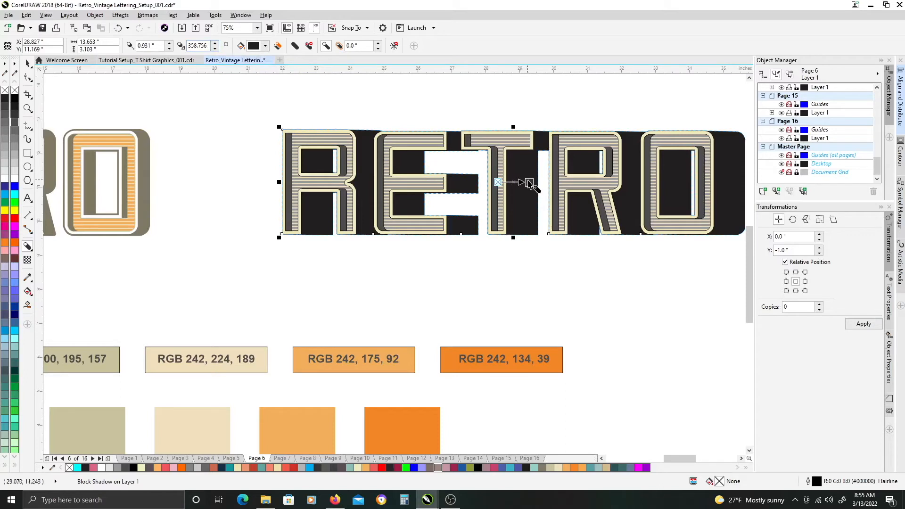
pyautogui.moveTo(521, 183); pyautogui.dragTo(510, 192)
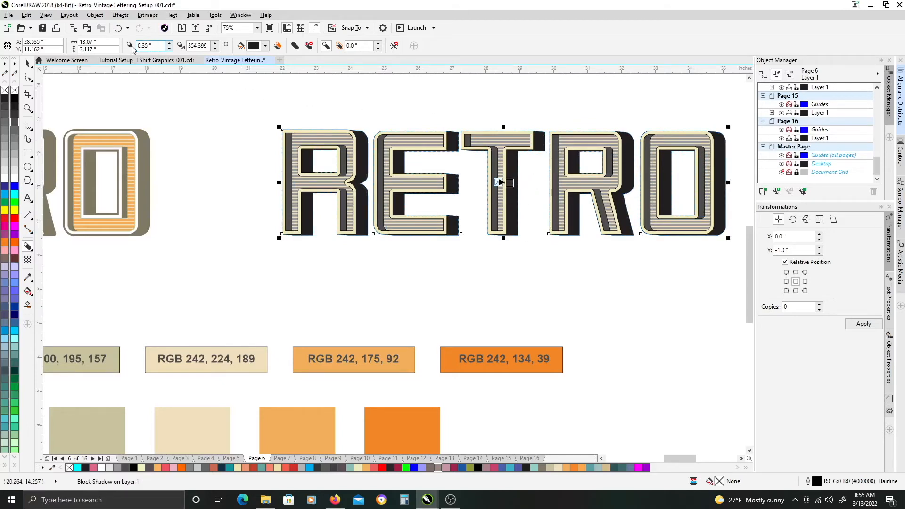
pyautogui.click(167, 45)
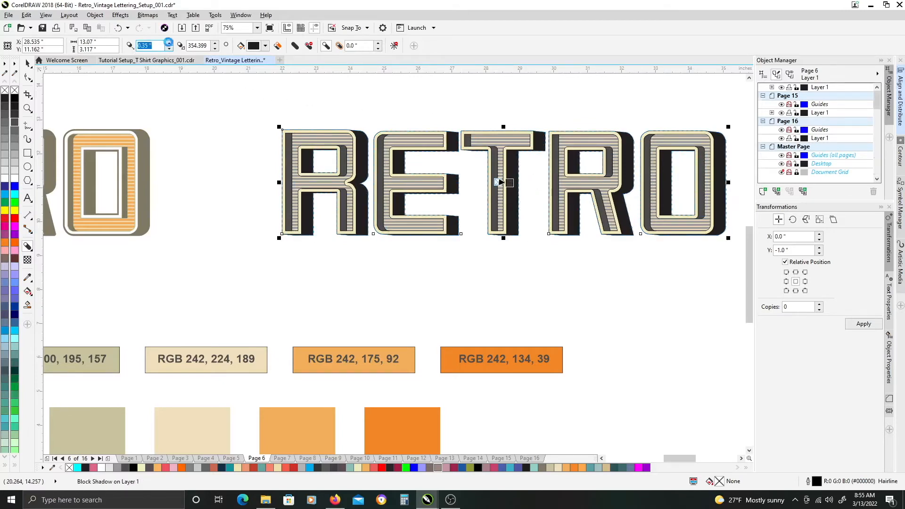
pyautogui.click(169, 49)
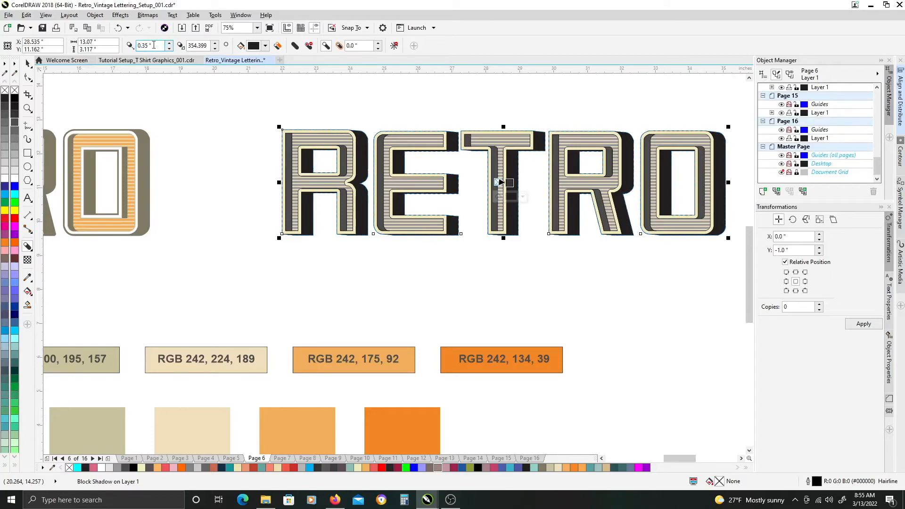
# Set the block shadow's direction to 360 degrees.
pyautogui.doubleClick(209, 45)
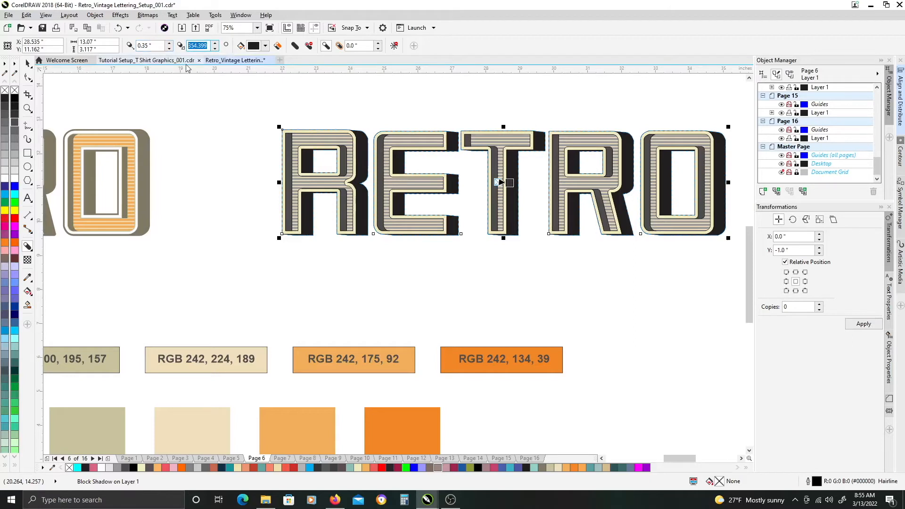
pyautogui.write('360')
pyautogui.press('Return')
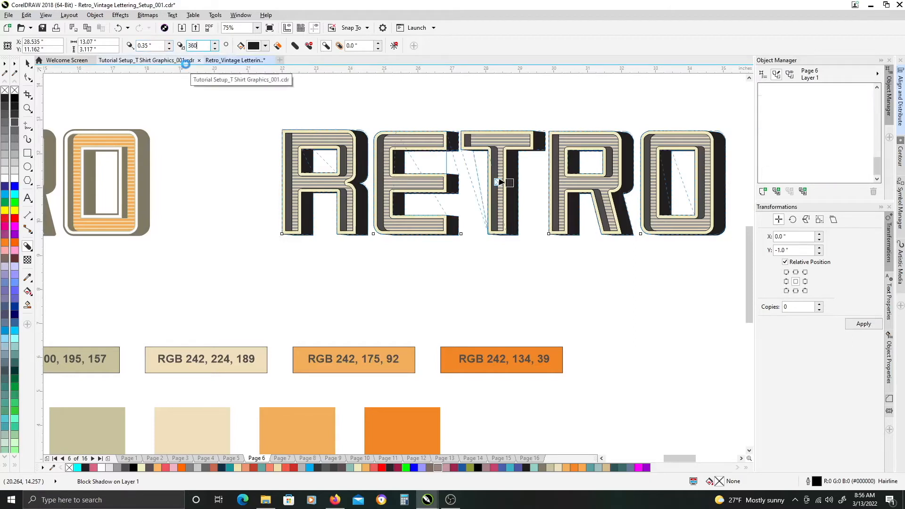
pyautogui.click(214, 49)
pyautogui.click(215, 49)
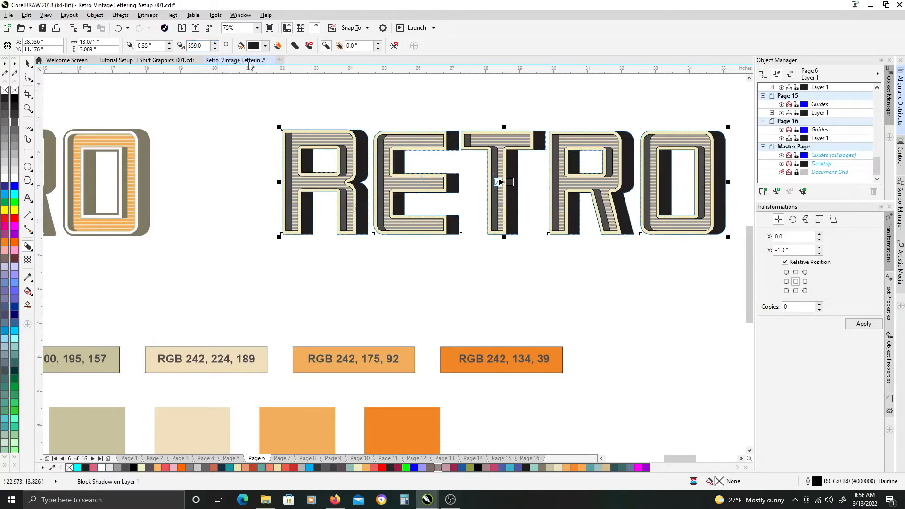
pyautogui.doubleClick(205, 46)
pyautogui.write('360')
pyautogui.press('Return')
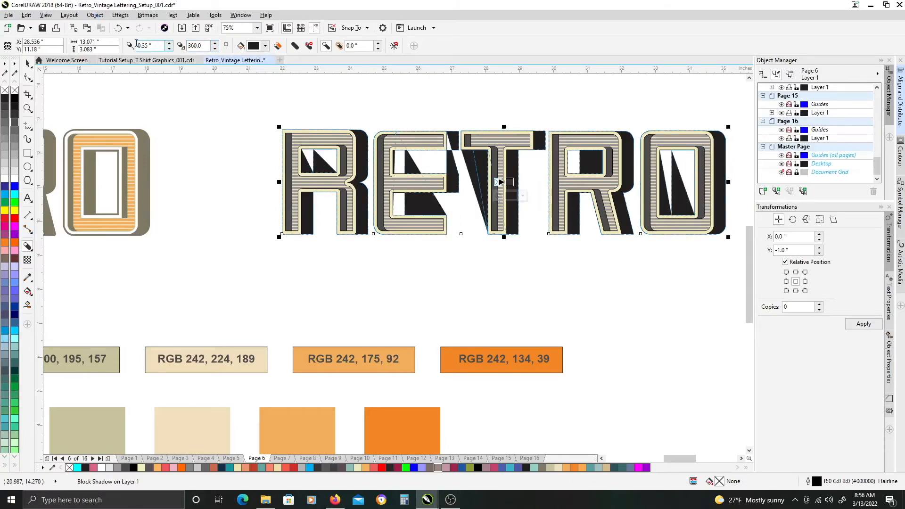
# Reduce the block shadow's depth to 0.32 inches.
pyautogui.click(169, 48)
pyautogui.click(168, 48)
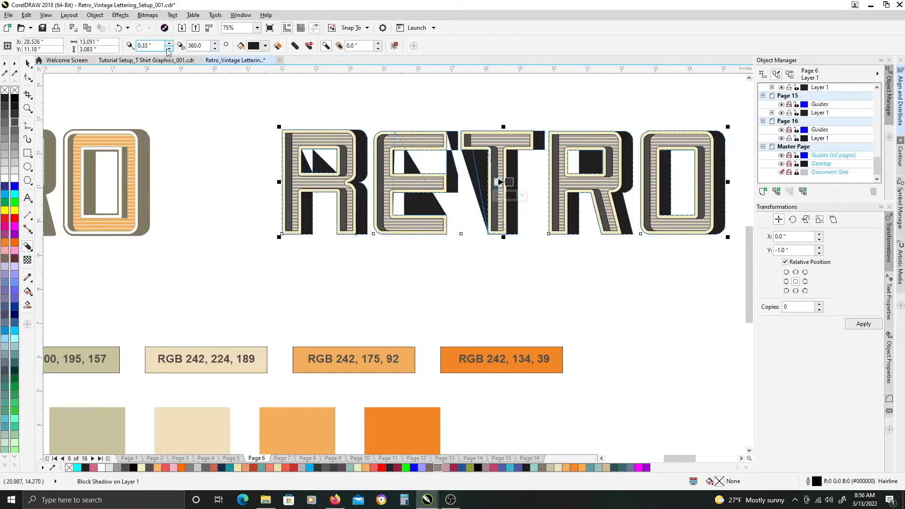
pyautogui.click(168, 48)
pyautogui.click(169, 48)
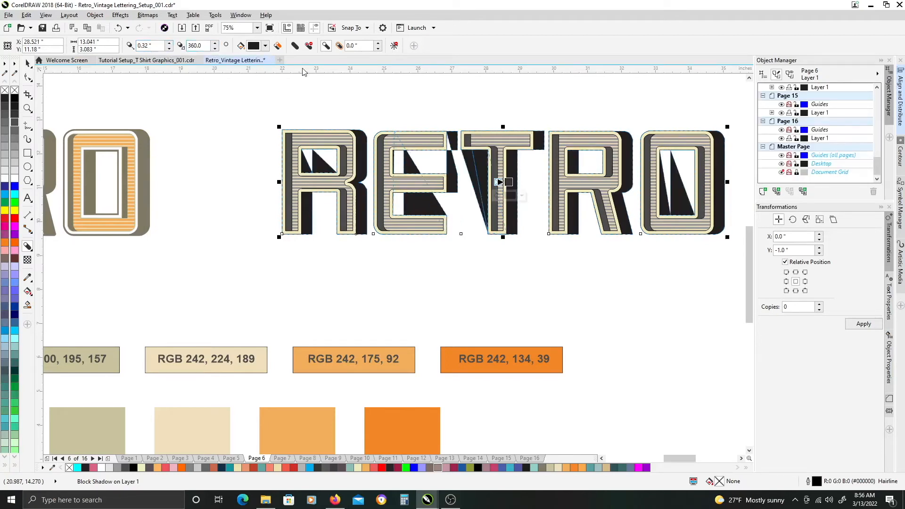
# Expand the block shadow around the RETRO letters by 0.1 inches.
pyautogui.click(378, 44)
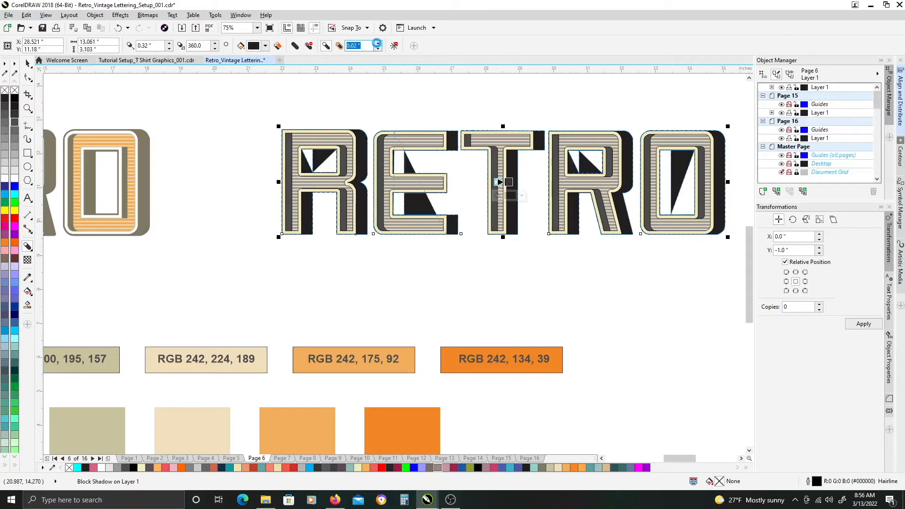
pyautogui.click(377, 44)
pyautogui.click(377, 43)
pyautogui.click(378, 44)
pyautogui.click(378, 43)
pyautogui.click(377, 44)
pyautogui.click(377, 44)
pyautogui.click(378, 44)
pyautogui.click(377, 44)
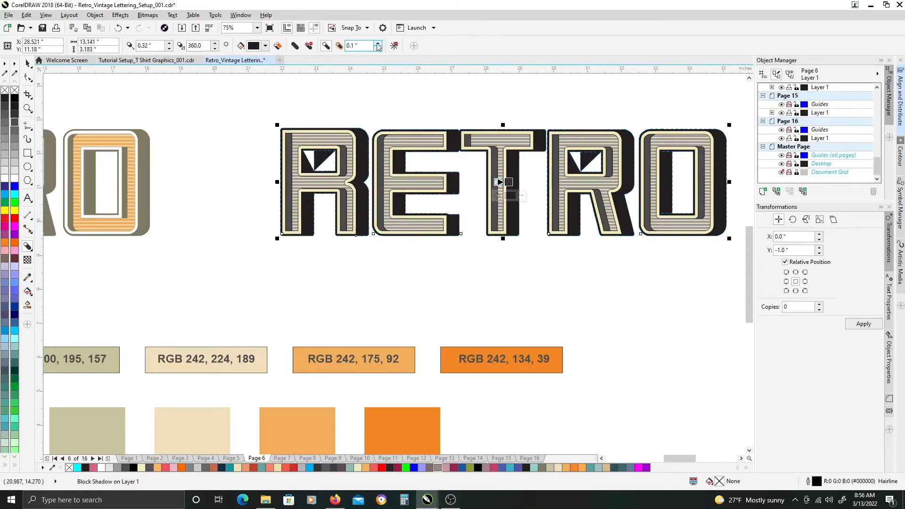
# Reduce the block shadow's depth to 0.19 inches.
pyautogui.click(169, 48)
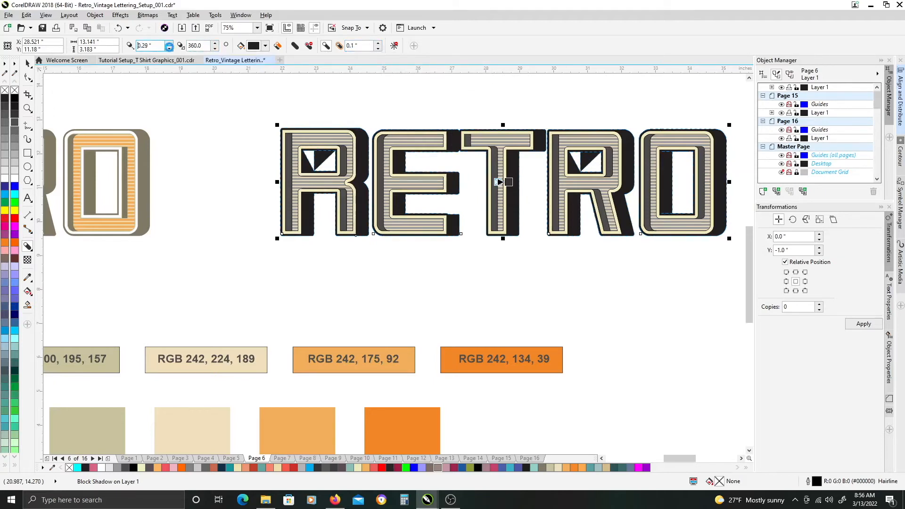
pyautogui.click(169, 49)
pyautogui.click(170, 49)
pyautogui.click(169, 49)
pyautogui.click(170, 49)
pyautogui.click(170, 49)
pyautogui.click(170, 50)
pyautogui.click(169, 49)
pyautogui.click(169, 49)
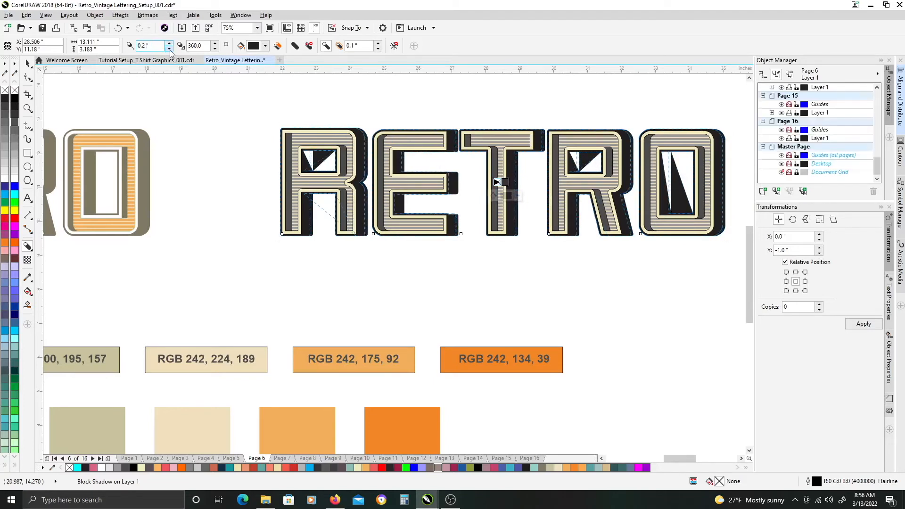
pyautogui.click(170, 49)
pyautogui.click(168, 49)
pyautogui.click(169, 49)
pyautogui.click(169, 49)
pyautogui.click(169, 43)
pyautogui.click(169, 43)
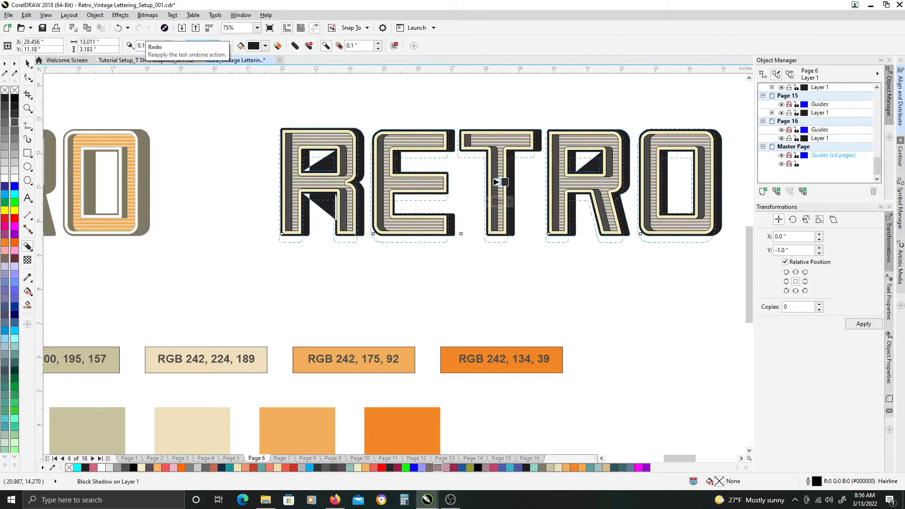
# Set the block shadow's direction to 359.9 degrees.
pyautogui.moveTo(496, 182); pyautogui.dragTo(496, 186)
pyautogui.doubleClick(210, 48)
pyautogui.write('359')
pyautogui.press('Return')
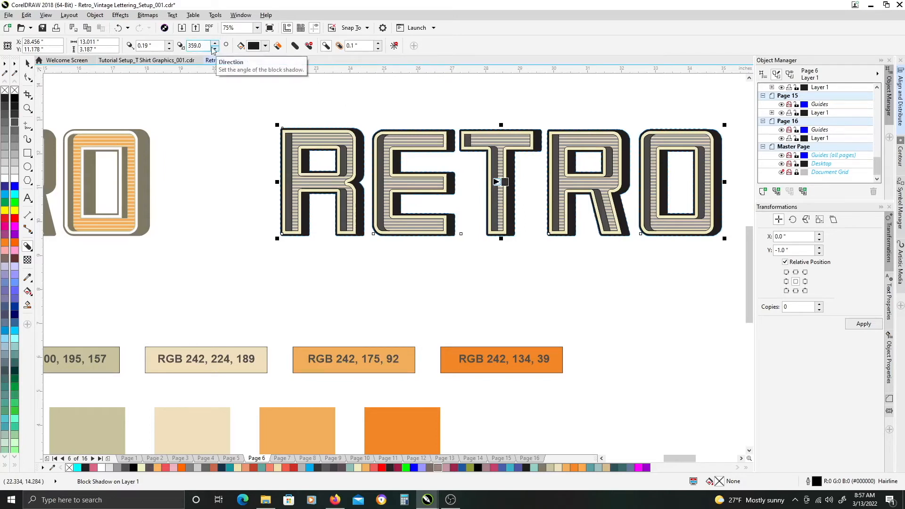
pyautogui.press('Return')
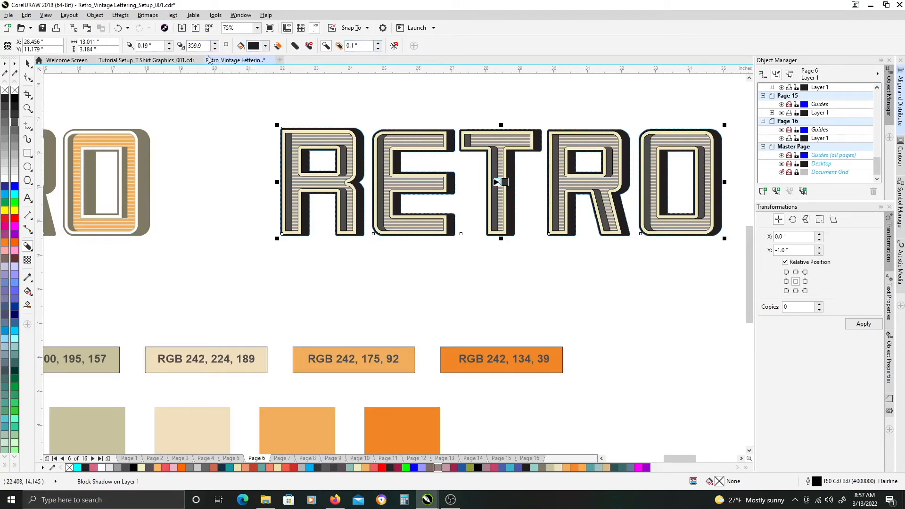
# Increase the block shadow's depth to 0.23 inches and its expansion to 0.11 inches.
pyautogui.click(169, 42)
pyautogui.click(169, 42)
pyautogui.click(169, 43)
pyautogui.click(170, 43)
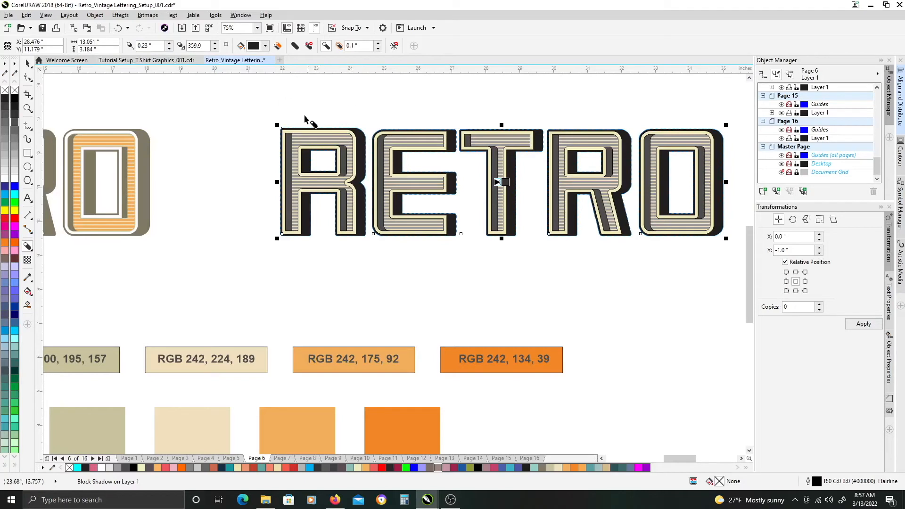
pyautogui.click(377, 44)
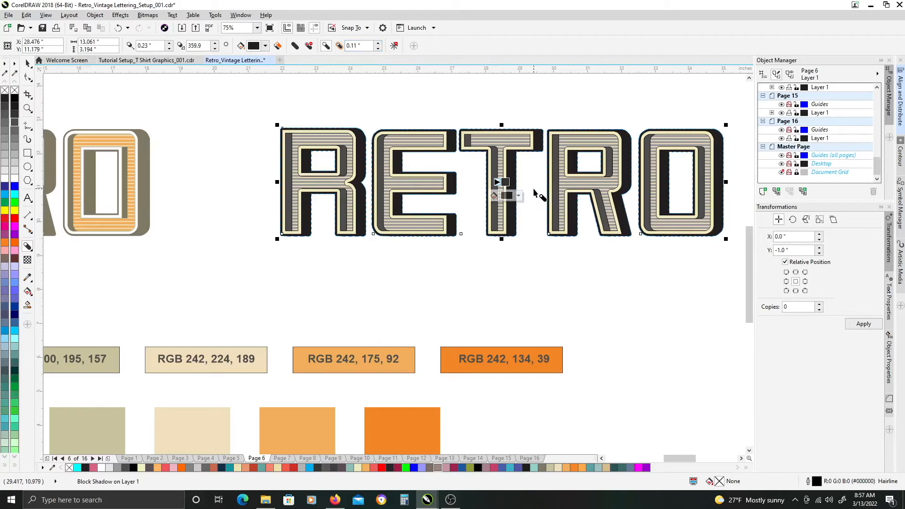
# Break the block shadow apart from the RETRO letters and select it as a separate curve.
pyautogui.press('space')
pyautogui.click(545, 106)
pyautogui.click(536, 149)
# Copy the fill of the RGB 242, 175, 92 swatch onto the striped grey faces of the RETRO letters.
pyautogui.moveTo(401, 279); pyautogui.dragTo(463, 262)
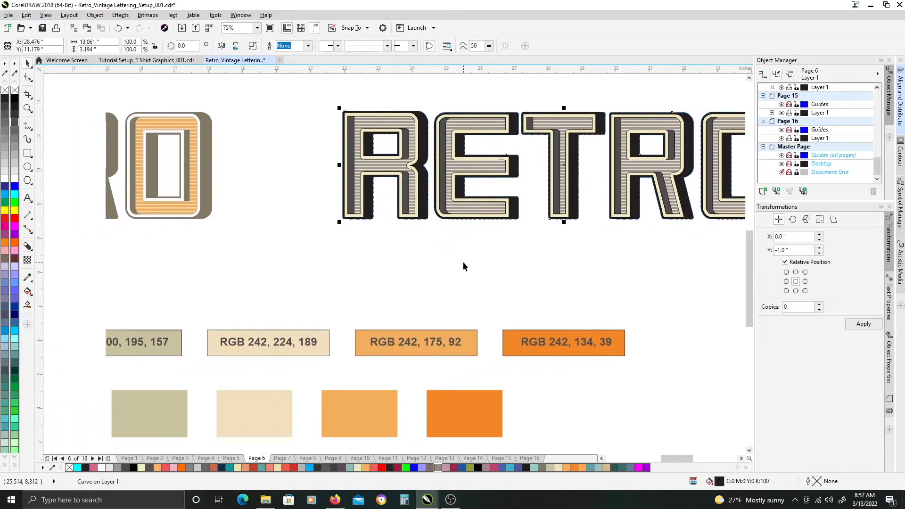
pyautogui.scroll(-2, 477, 253)
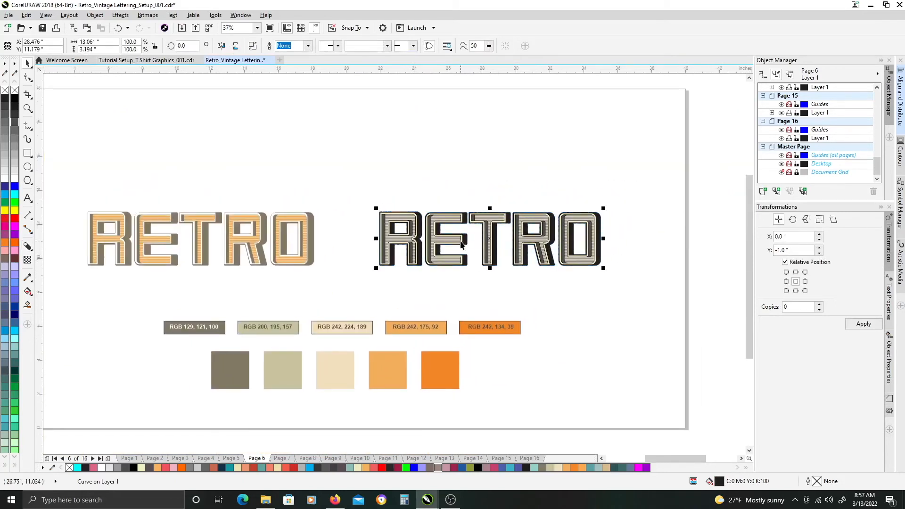
pyautogui.scroll(2, 426, 277)
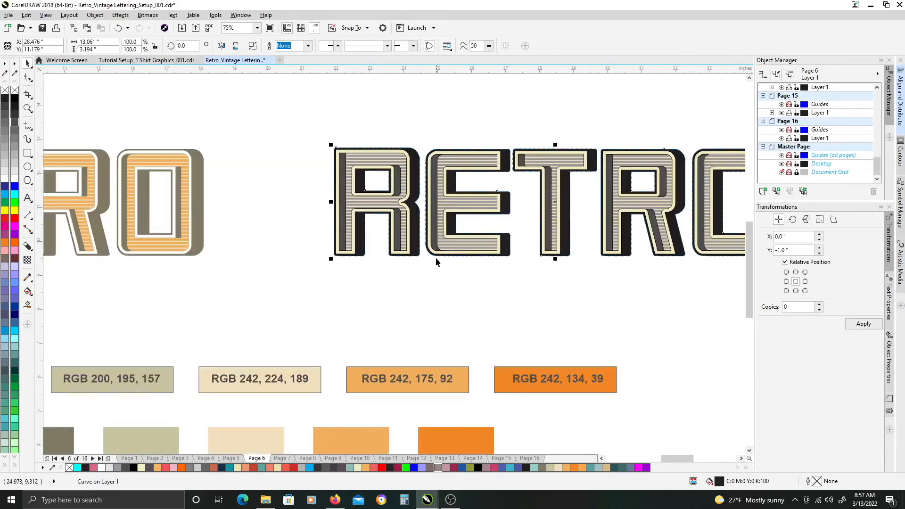
pyautogui.moveTo(561, 244); pyautogui.dragTo(505, 242)
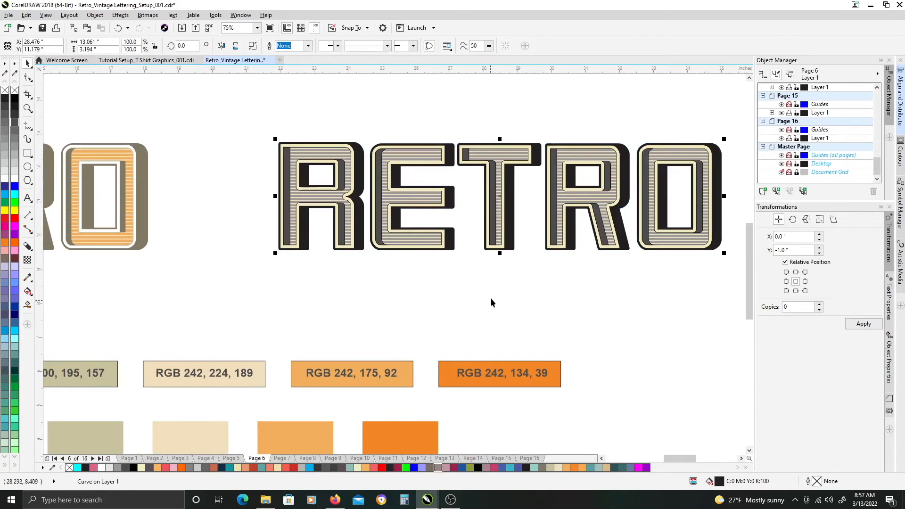
pyautogui.moveTo(375, 314); pyautogui.dragTo(479, 277)
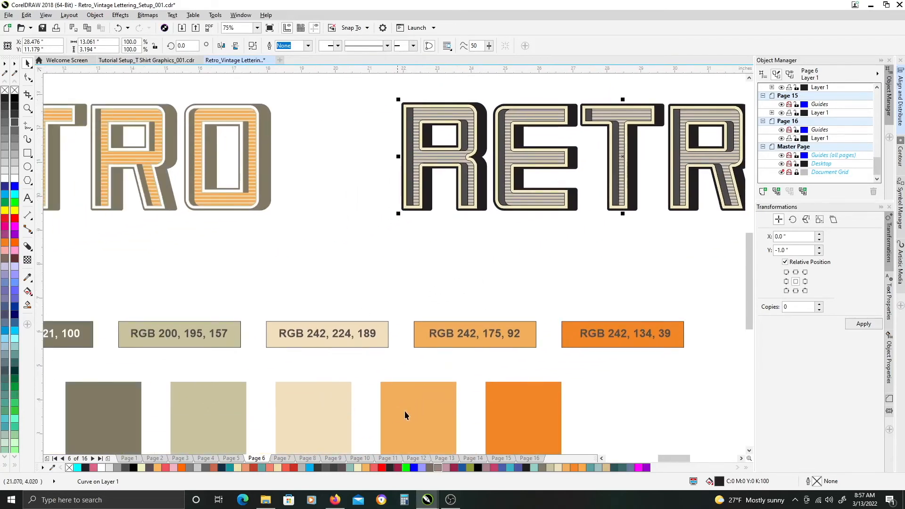
pyautogui.moveTo(468, 213); pyautogui.dragTo(448, 158)
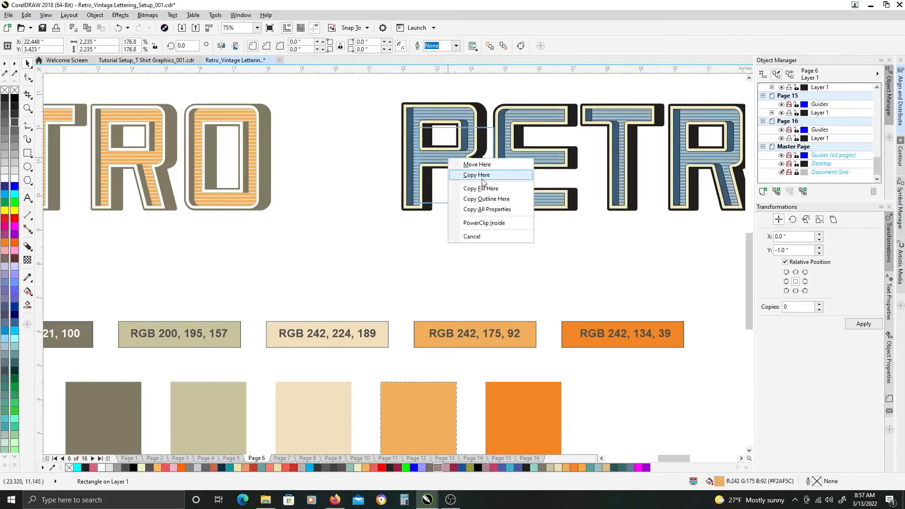
pyautogui.click(486, 189)
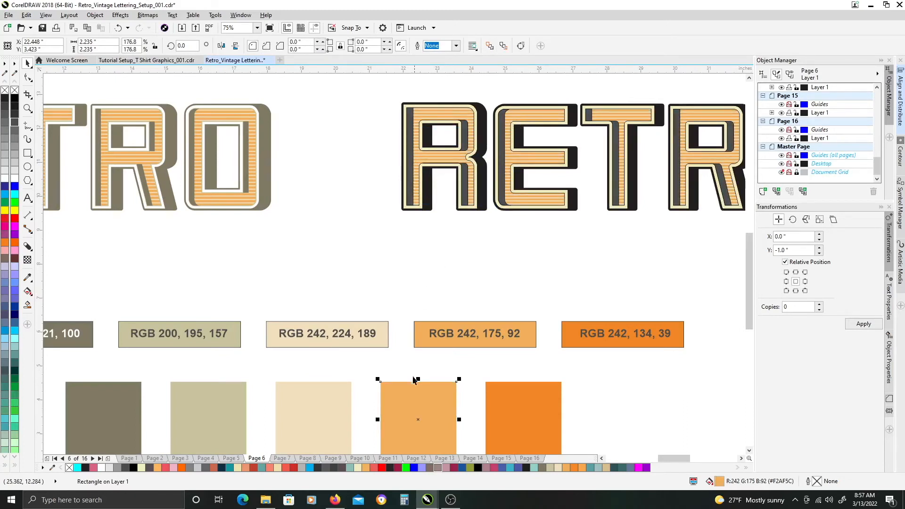
# Copy the fill of the RGB 129, 121, 100 swatch onto the RETRO letters' inner shadow and black block shadow.
pyautogui.moveTo(109, 421); pyautogui.dragTo(411, 133)
pyautogui.click(445, 105)
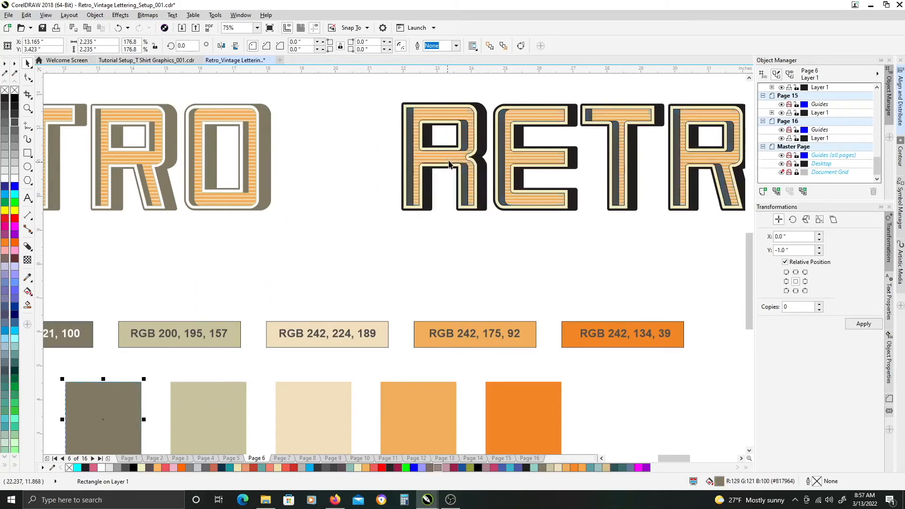
pyautogui.click(486, 141)
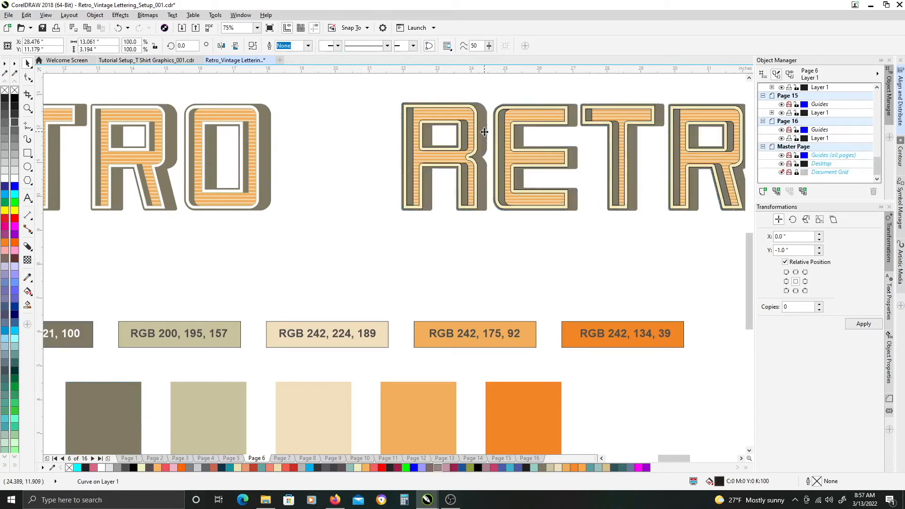
# Remove the outlines from all objects of the newly coloured RETRO lettering and deselect it.
pyautogui.moveTo(518, 188); pyautogui.dragTo(436, 221)
pyautogui.click(420, 107)
pyautogui.scroll(-1, 451, 169)
pyautogui.moveTo(362, 120); pyautogui.dragTo(656, 223)
pyautogui.scroll(1, 444, 183)
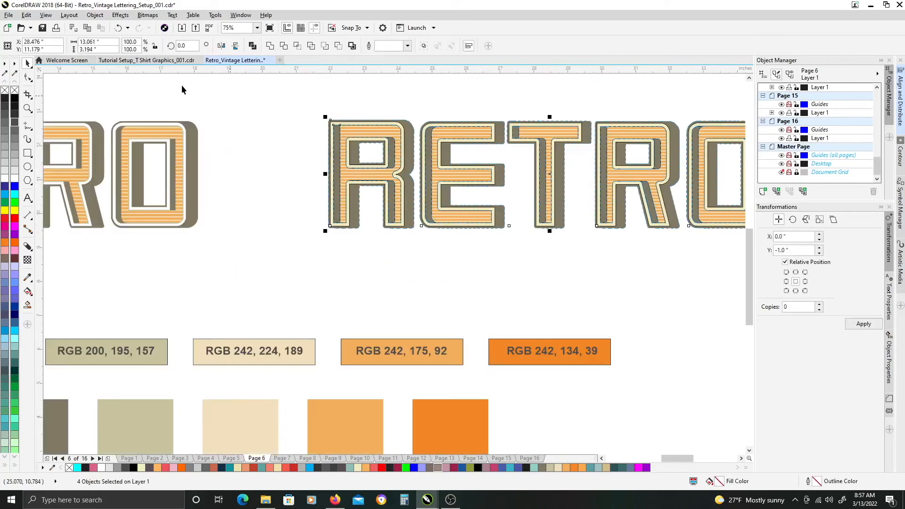
pyautogui.rightClick(16, 91)
pyautogui.click(313, 123)
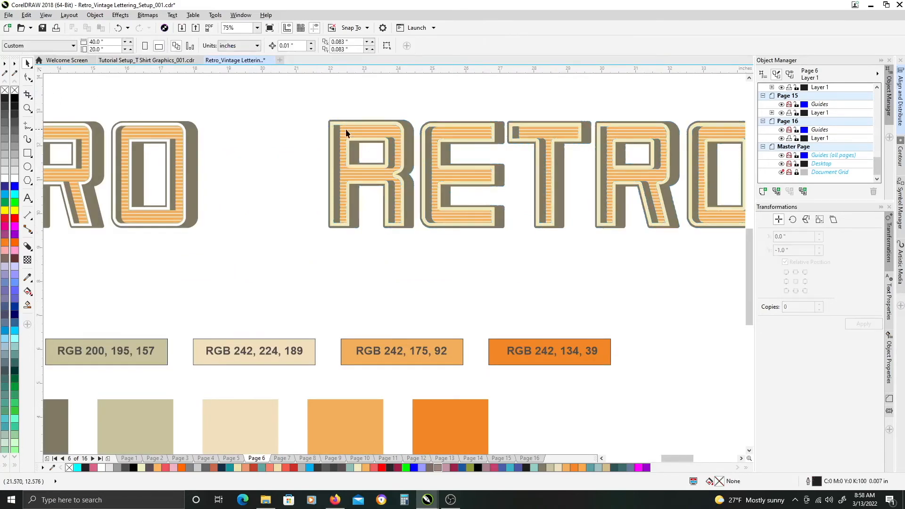
# Add a black outline to the orange striped PowerClip curve of the RETRO letters.
pyautogui.click(393, 131)
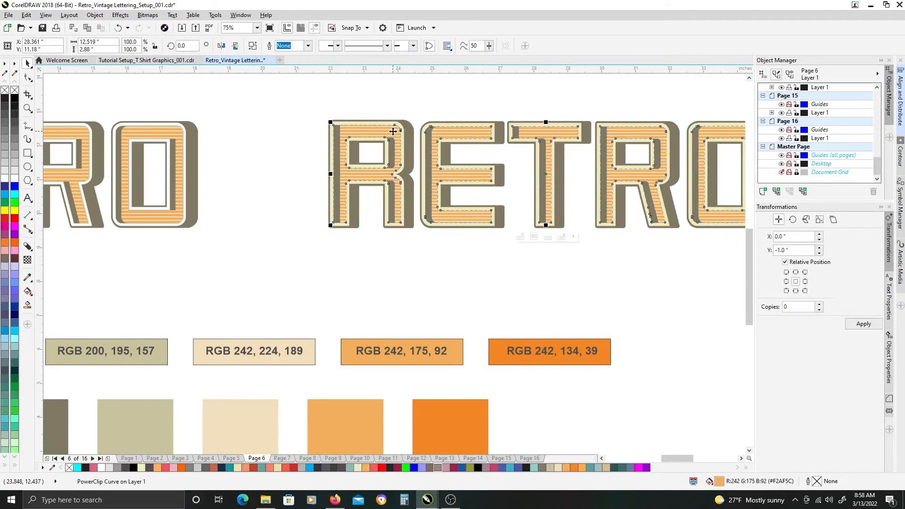
pyautogui.rightClick(15, 101)
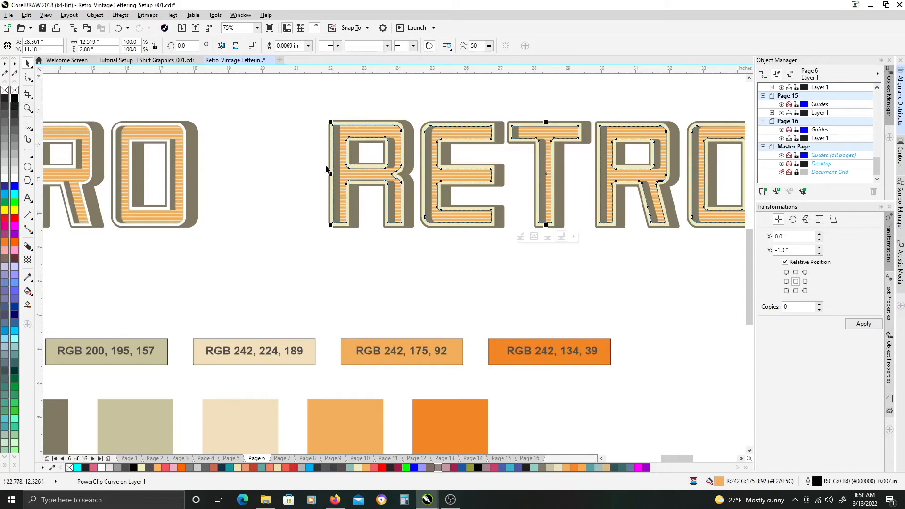
pyautogui.moveTo(174, 349); pyautogui.dragTo(205, 331)
pyautogui.click(158, 398)
pyautogui.moveTo(163, 397); pyautogui.dragTo(300, 257)
pyautogui.click(245, 281)
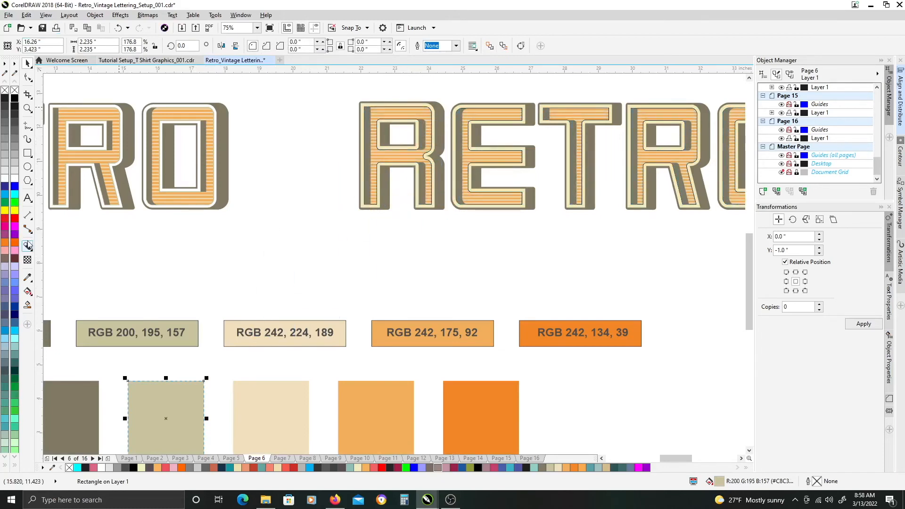
# Sample the RGB 200, 195, 157 swatch with the Color Eyedropper and apply it to the striped PowerClip curve's outline.
pyautogui.click(26, 279)
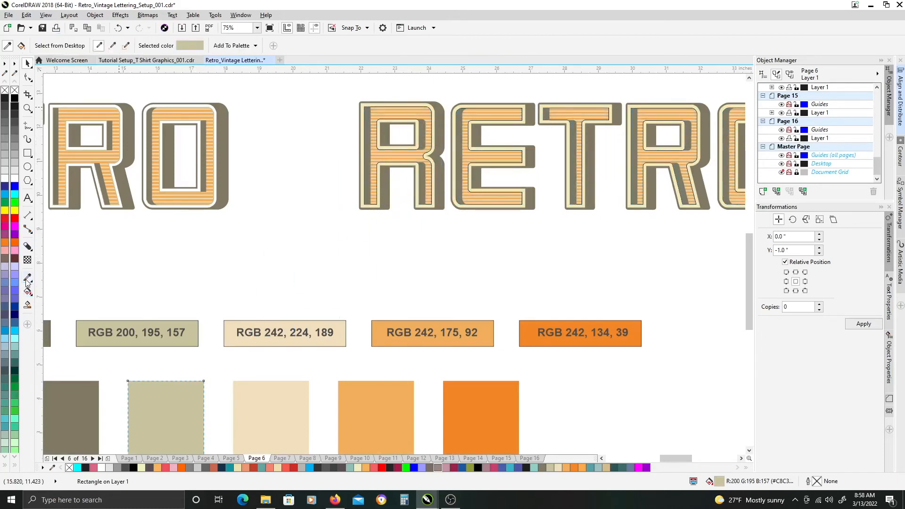
pyautogui.click(172, 392)
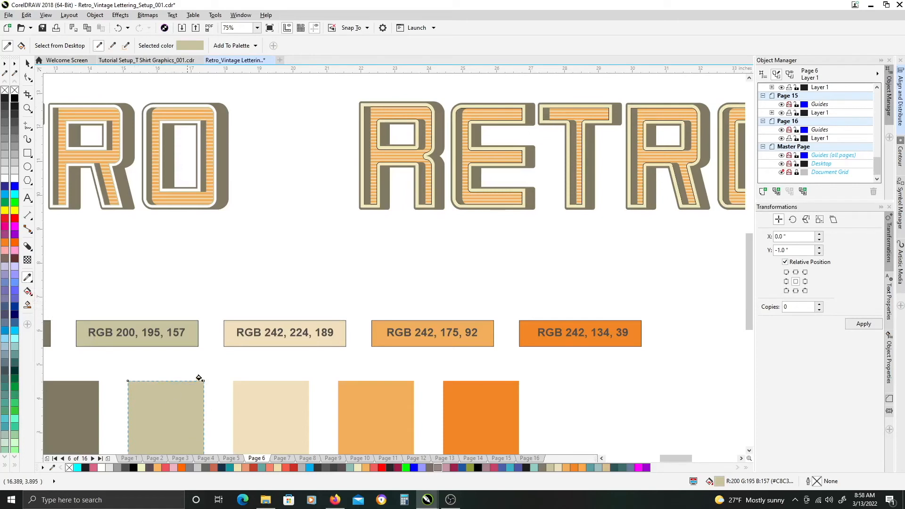
pyautogui.click(492, 121)
pyautogui.scroll(1, 497, 117)
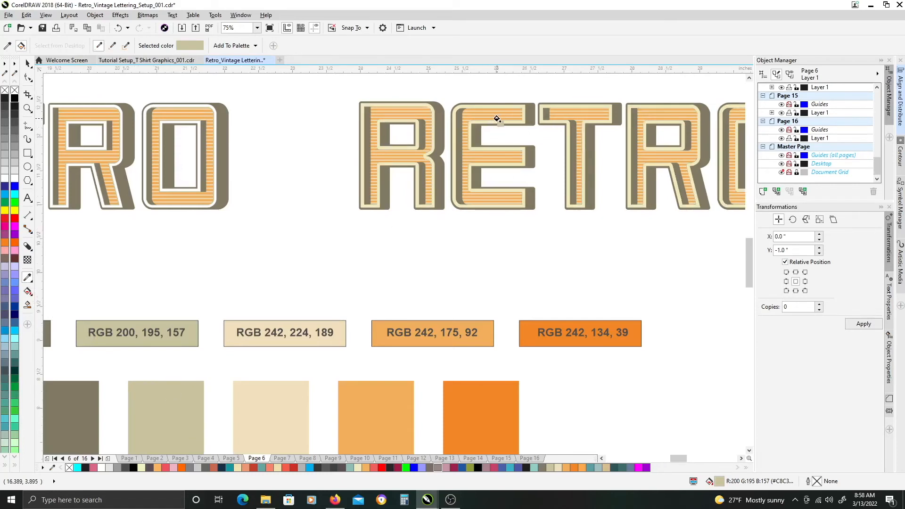
# Set the outline width of the striped PowerClip curve to 0.03 inches.
pyautogui.press('space')
pyautogui.click(498, 107)
pyautogui.scroll(1, 494, 112)
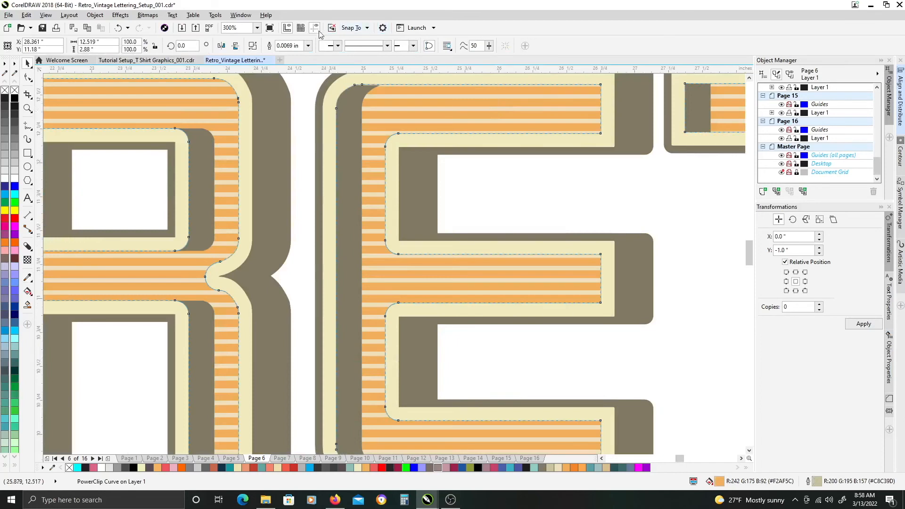
pyautogui.click(298, 46)
pyautogui.write('.01')
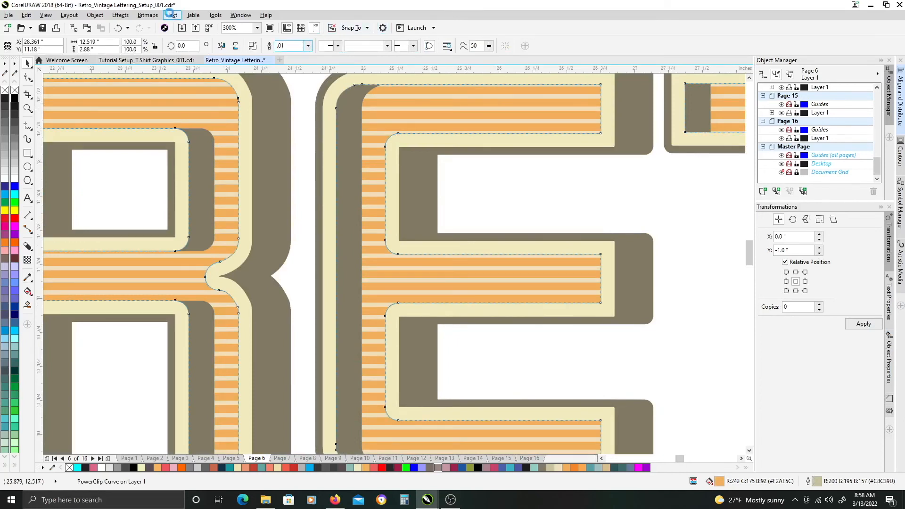
pyautogui.click(290, 45)
pyautogui.write('.02')
pyautogui.press('Return')
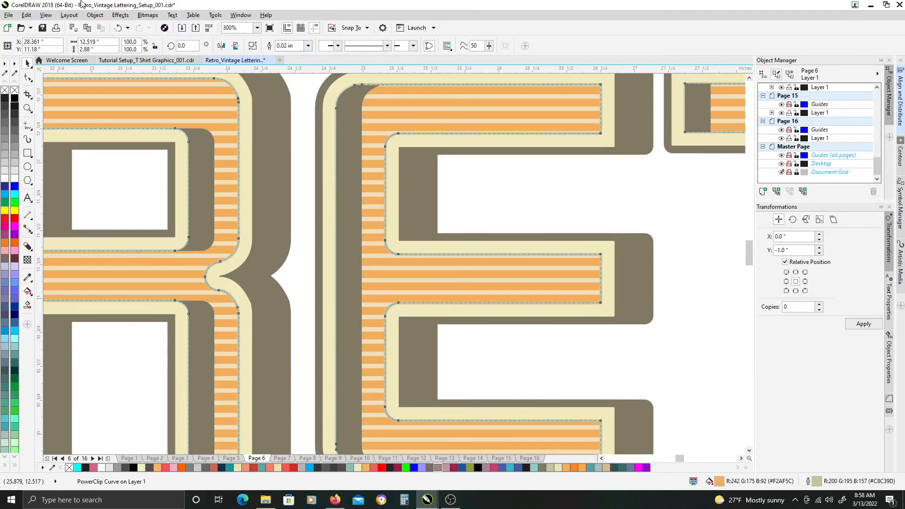
pyautogui.click(296, 46)
pyautogui.write('.03')
pyautogui.press('Return')
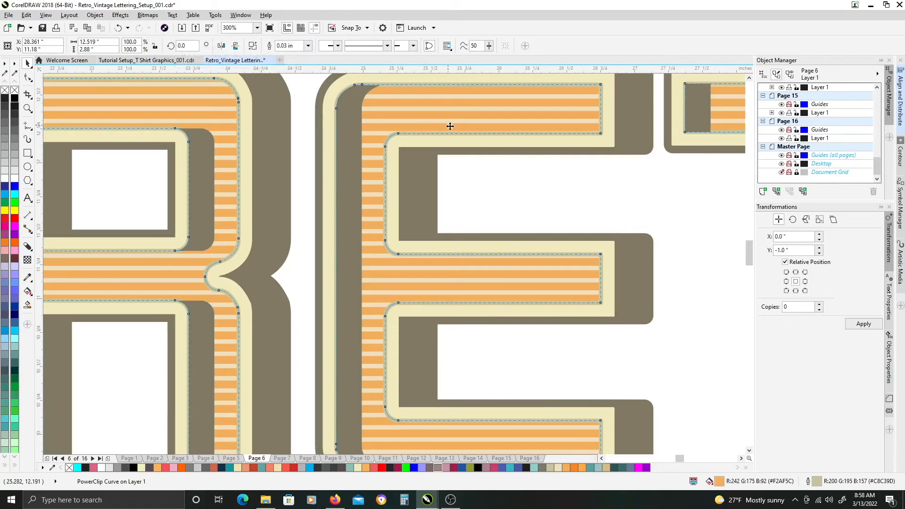
# Examine how the inner shadow curve overlaps the outlined edge of the striped PowerClip curve on the RETRO letters.
pyautogui.click(350, 116)
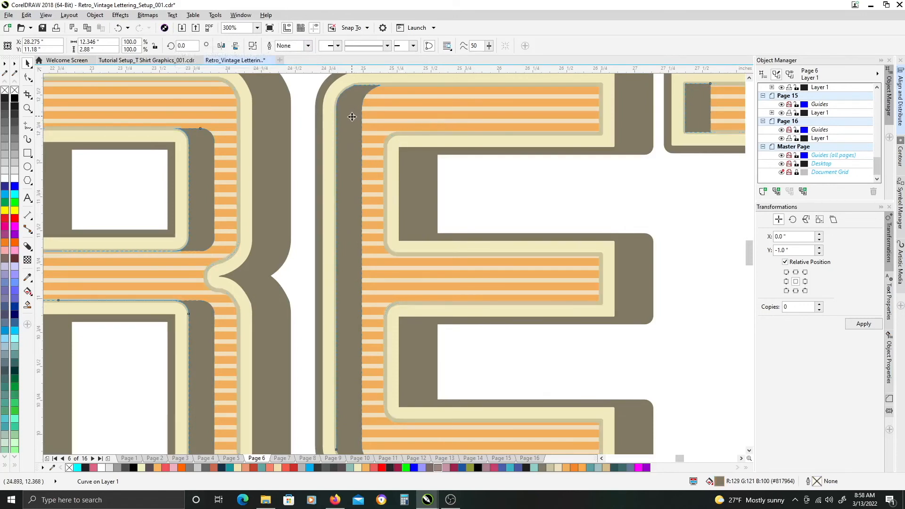
pyautogui.scroll(-1, 352, 117)
pyautogui.scroll(-1, 354, 137)
pyautogui.moveTo(460, 138); pyautogui.dragTo(404, 159)
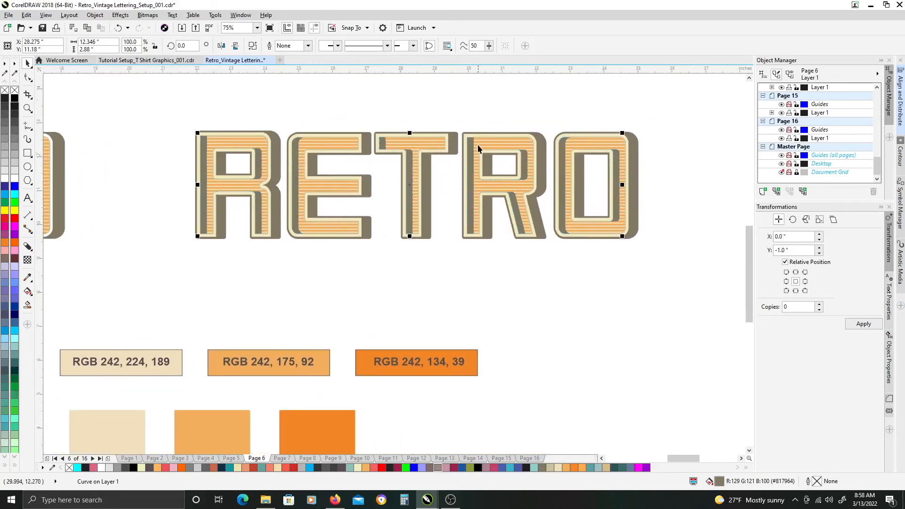
pyautogui.scroll(3, 477, 144)
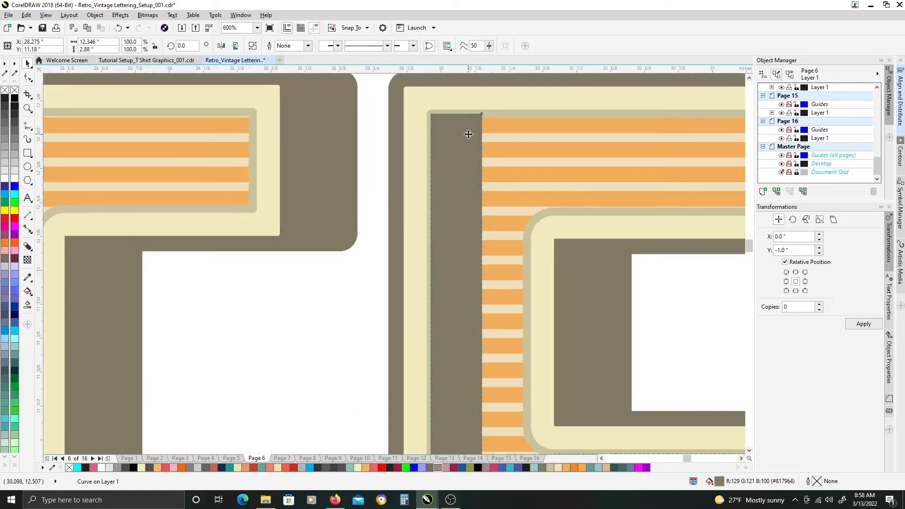
pyautogui.click(488, 115)
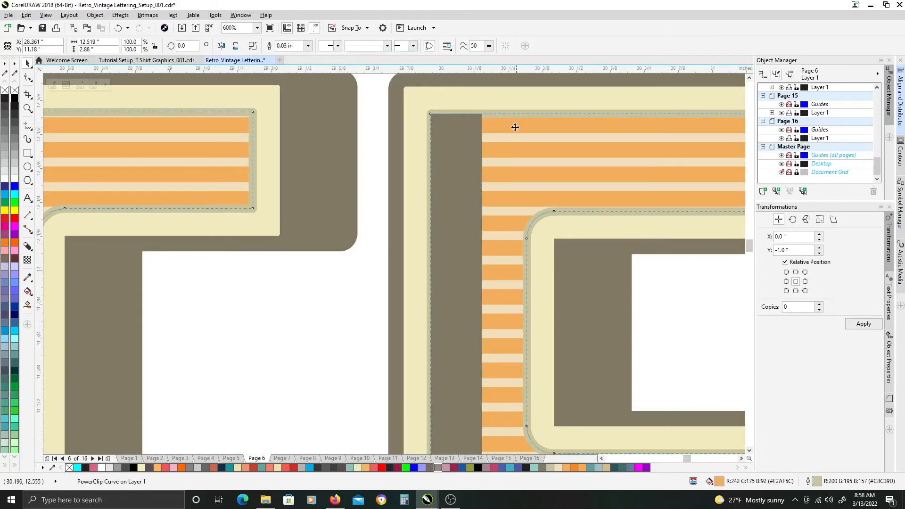
pyautogui.click(455, 147)
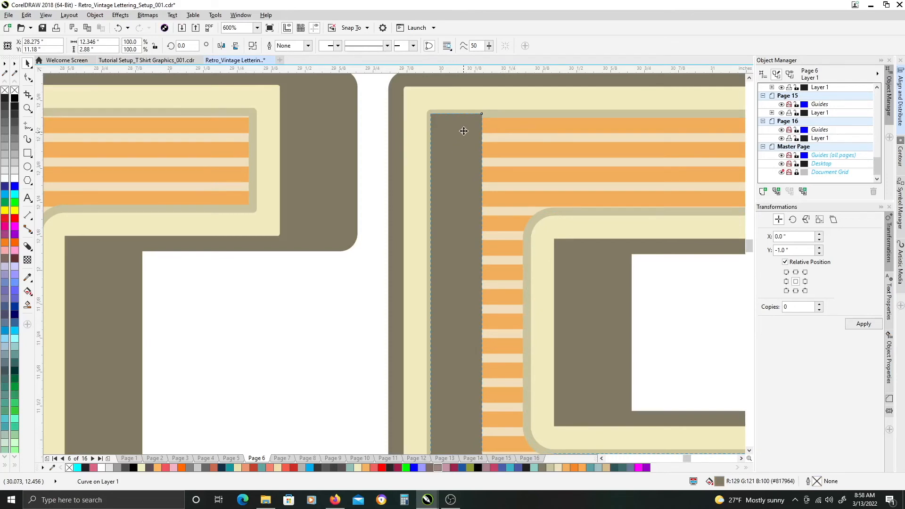
pyautogui.click(498, 119)
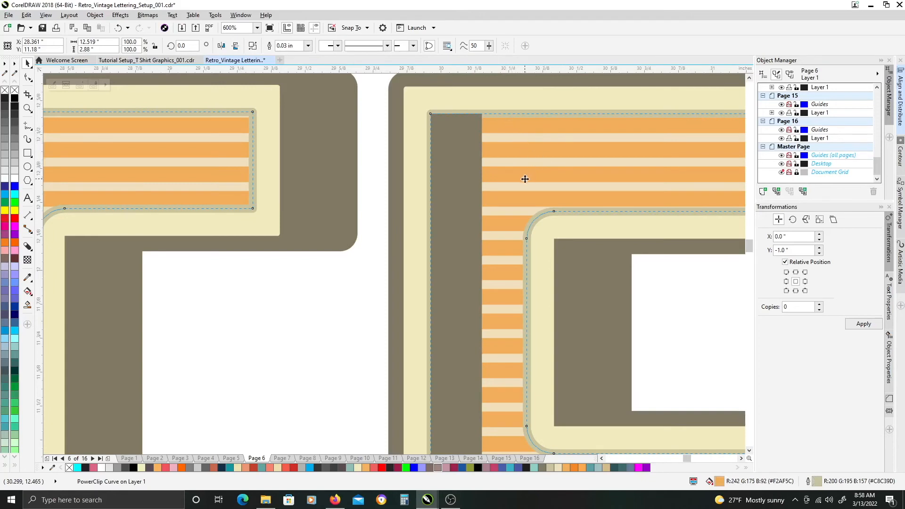
pyautogui.click(461, 123)
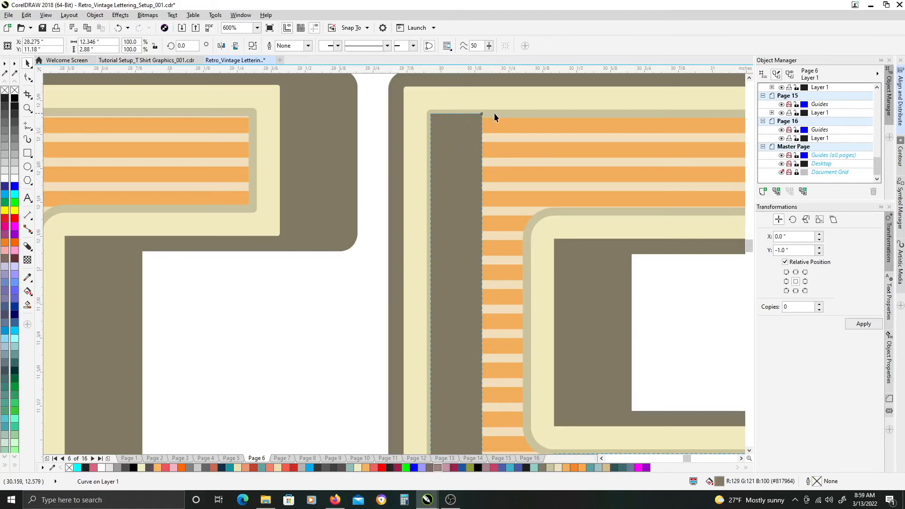
# Extract the stripes from the orange PowerClip curve of the RETRO letters.
pyautogui.click(497, 136)
pyautogui.rightClick(499, 138)
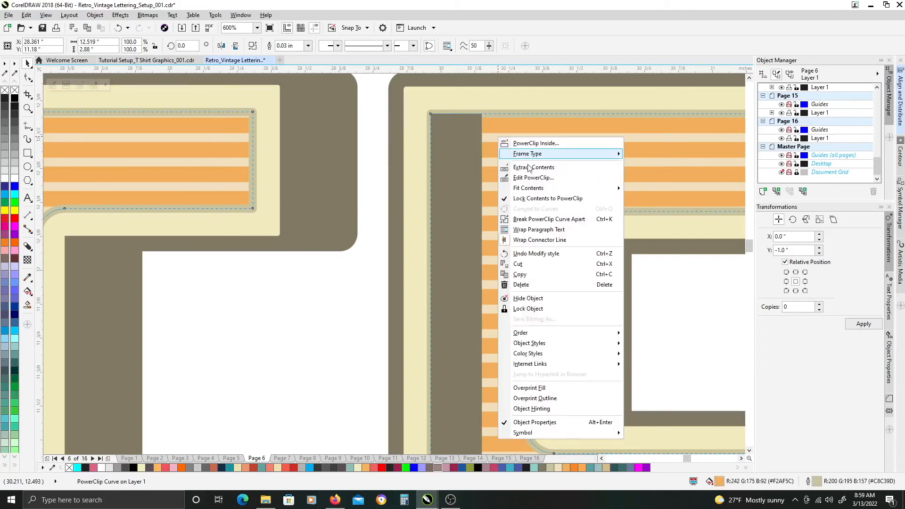
pyautogui.click(635, 143)
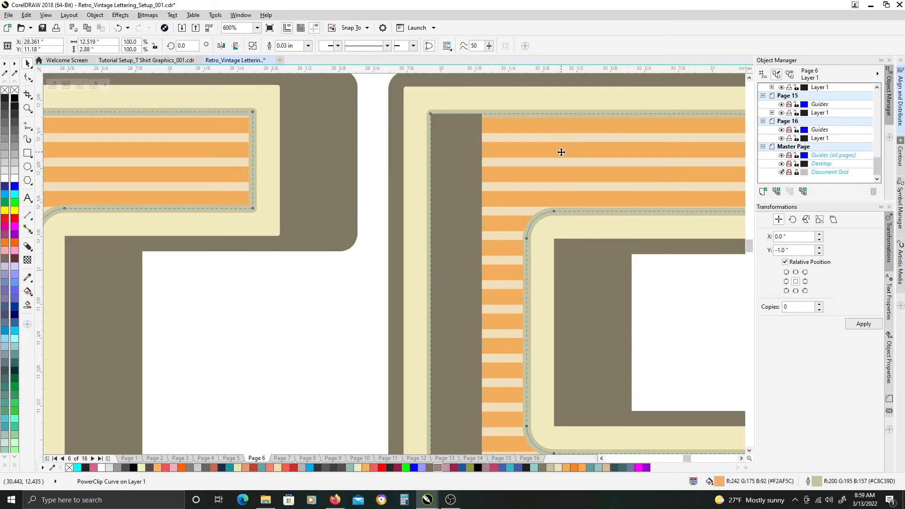
pyautogui.rightClick(543, 150)
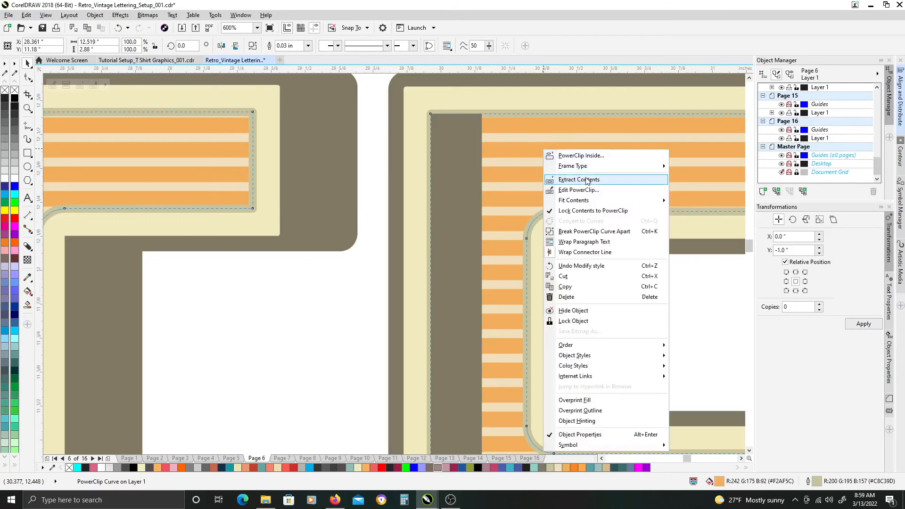
pyautogui.click(575, 180)
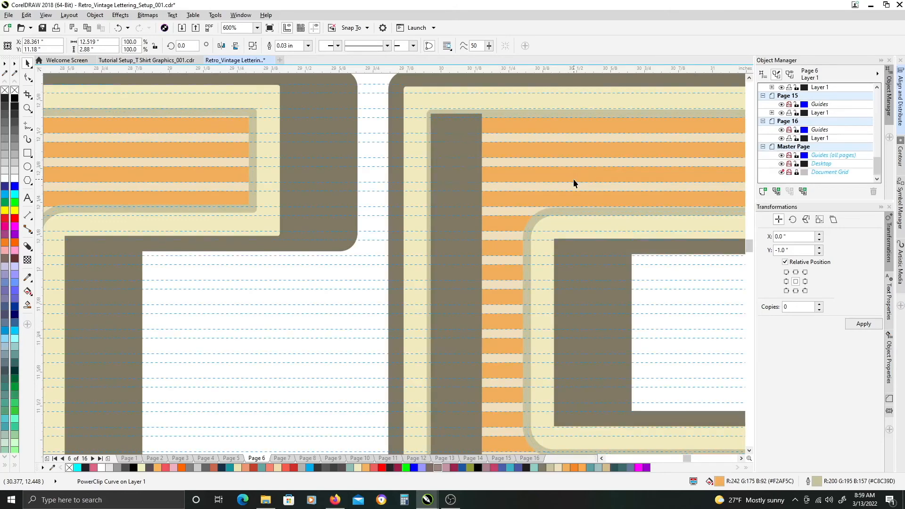
# PowerClip the inner shadow curve and the extracted stripes together inside the outlined orange letter shape, and deselect it.
pyautogui.click(462, 140)
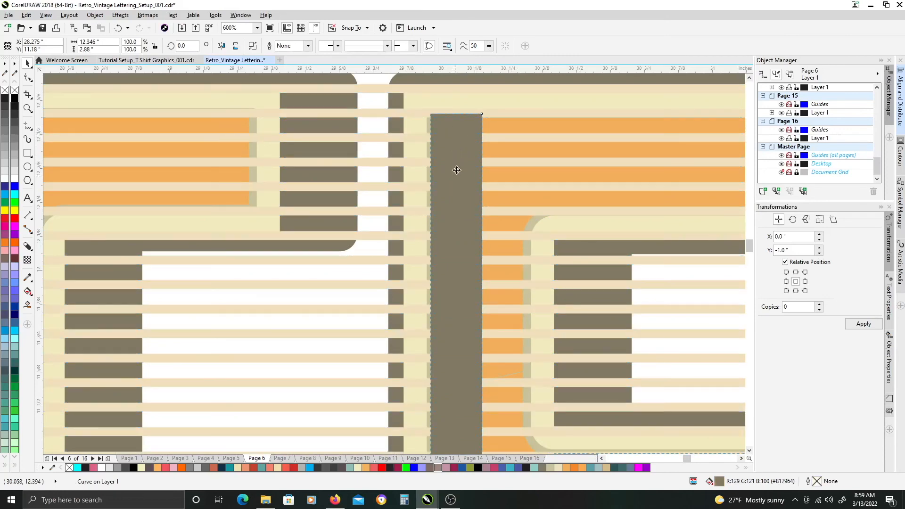
pyautogui.keyDown('shift'); pyautogui.click(501, 135); pyautogui.keyUp('shift')
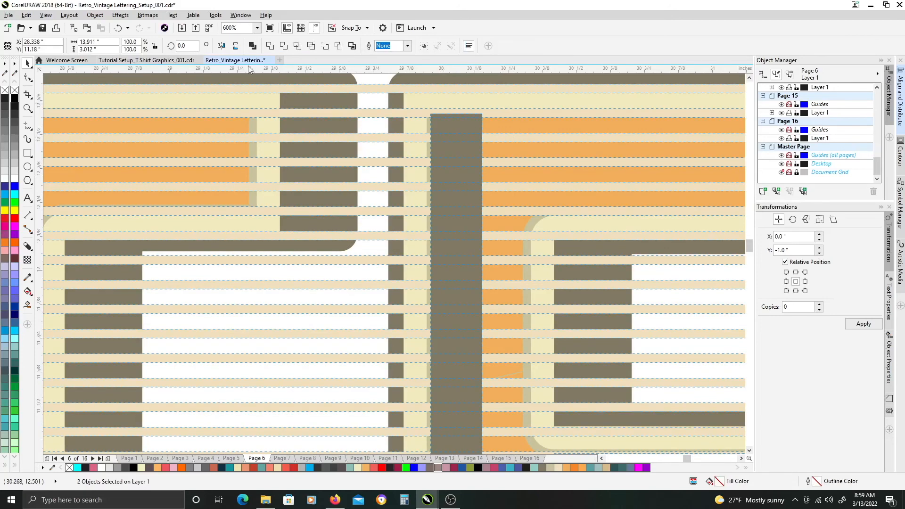
pyautogui.click(94, 15)
pyautogui.moveTo(145, 102)
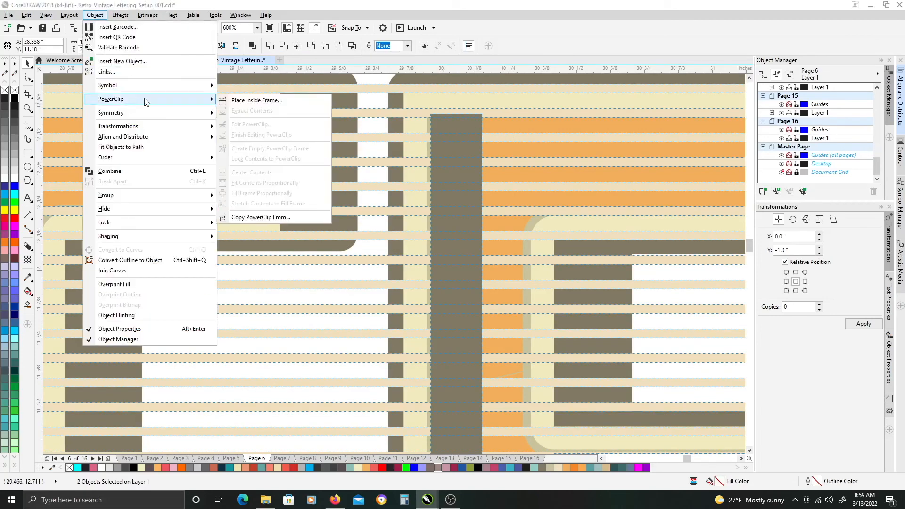
pyautogui.click(264, 101)
pyautogui.click(532, 151)
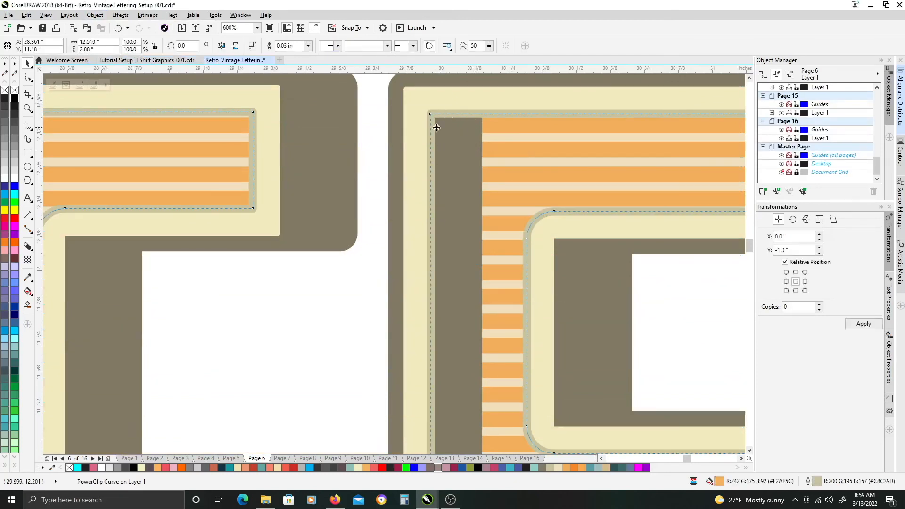
pyautogui.scroll(-3, 450, 177)
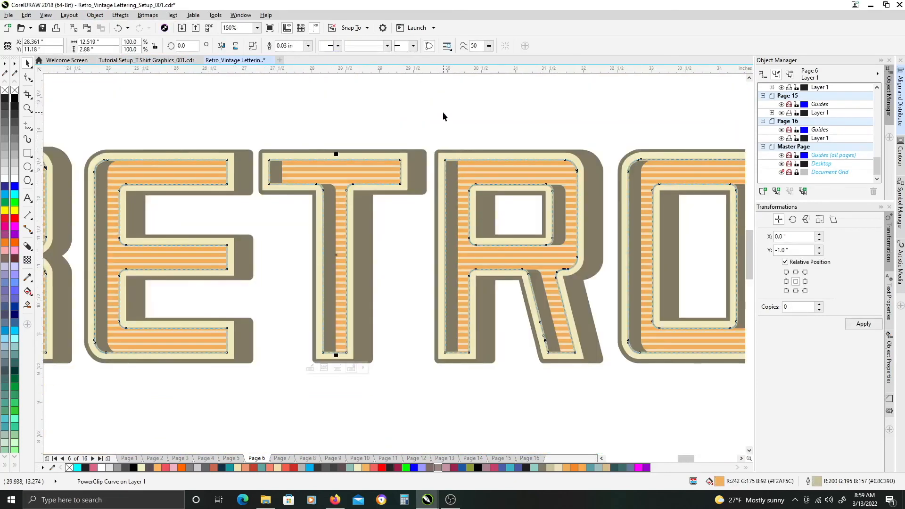
pyautogui.click(447, 125)
# Fill the cream RETRO artistic text with white (RGB 255, 255, 255).
pyautogui.scroll(-2, 467, 151)
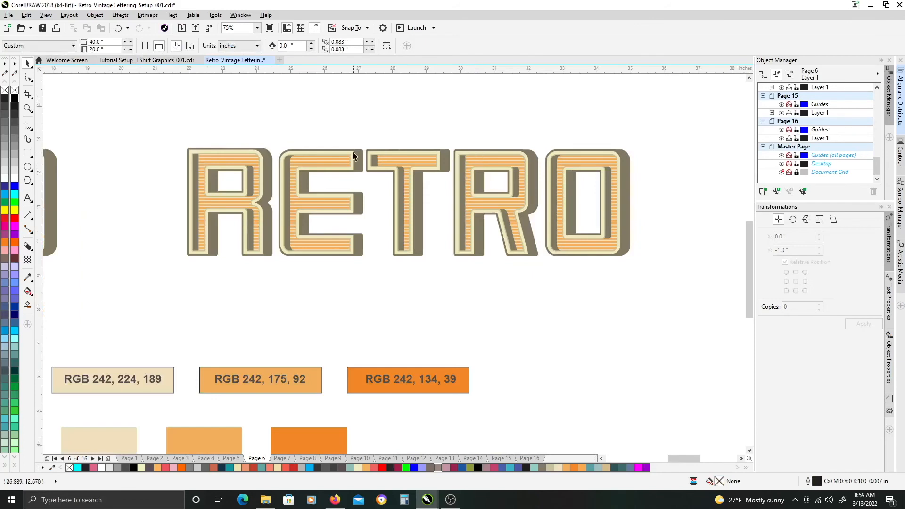
pyautogui.moveTo(353, 152); pyautogui.dragTo(393, 164)
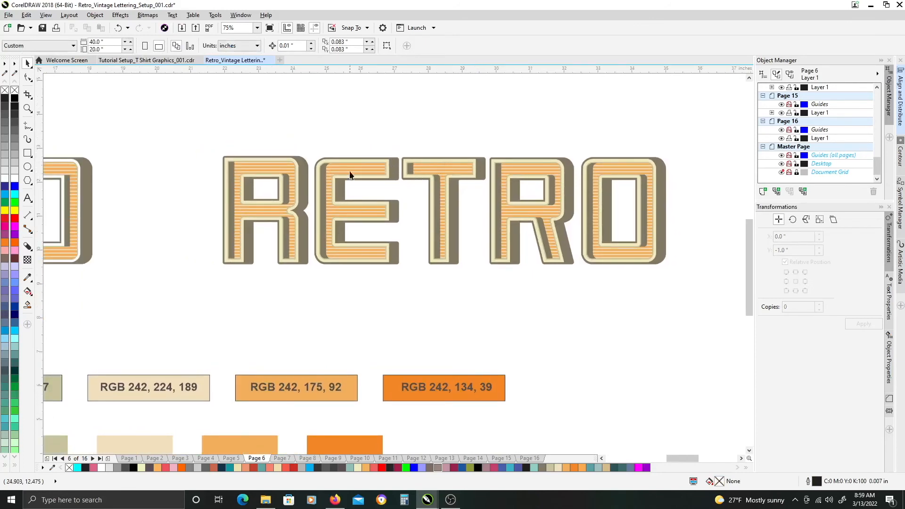
pyautogui.scroll(2, 317, 164)
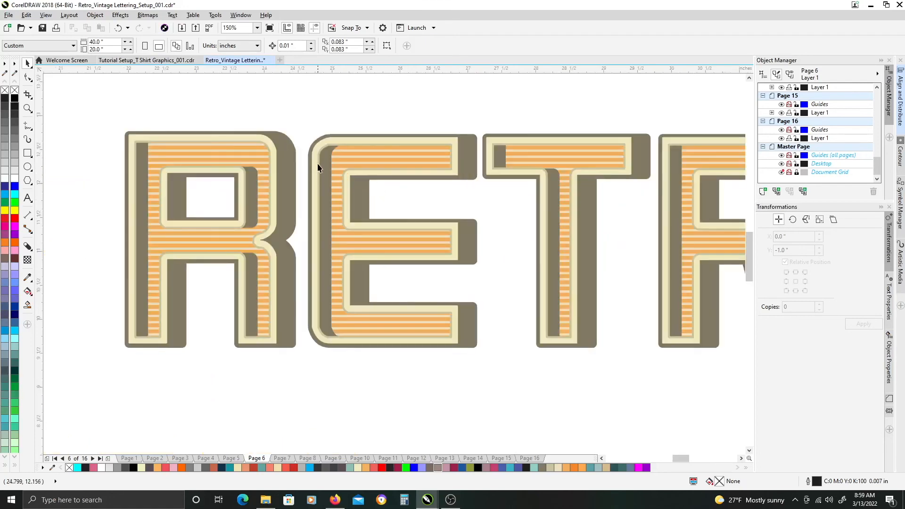
pyautogui.click(317, 164)
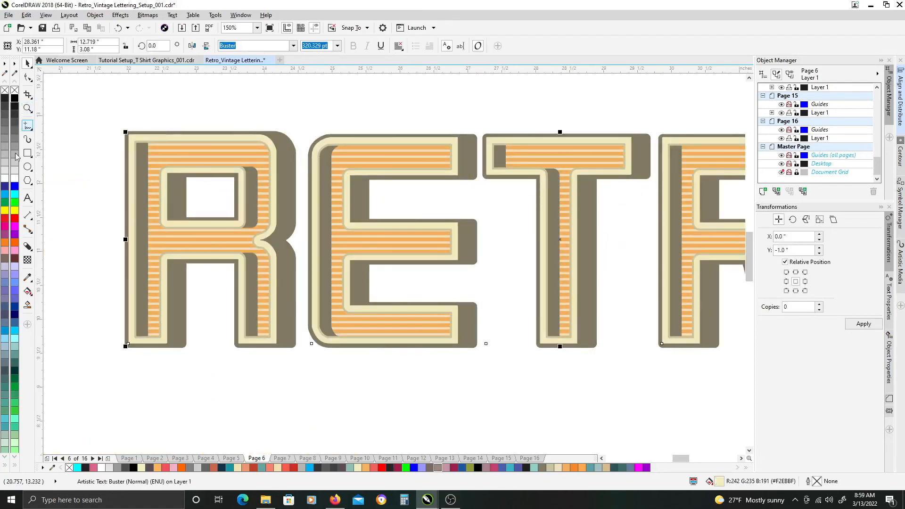
pyautogui.scroll(-2, 268, 211)
pyautogui.hscroll(-3, 268, 211)
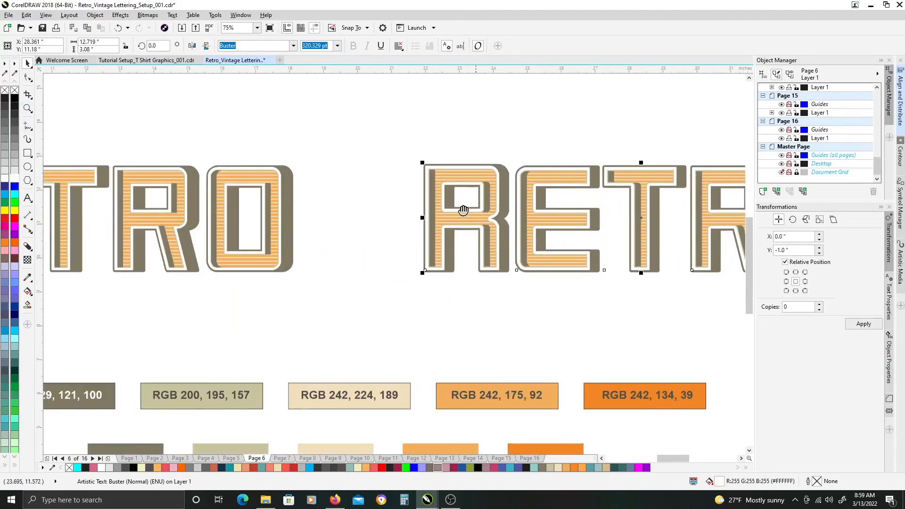
pyautogui.moveTo(473, 206); pyautogui.dragTo(382, 210)
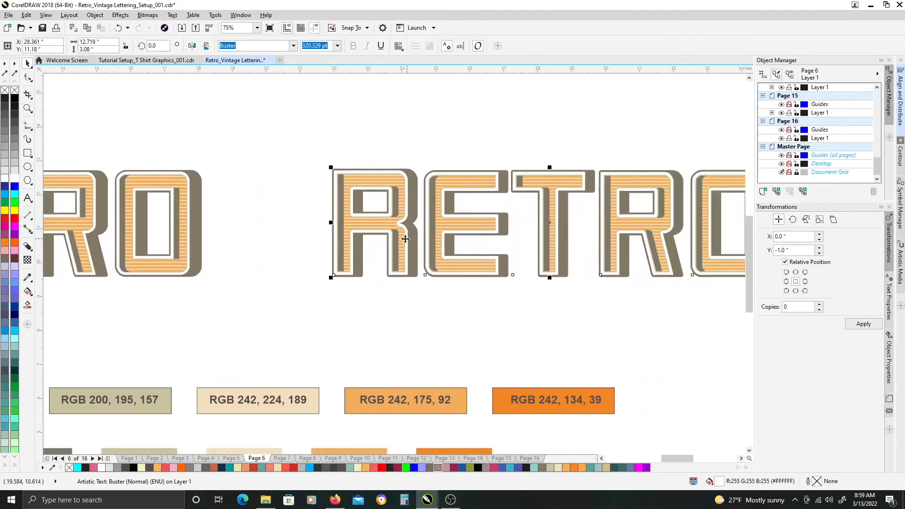
pyautogui.hscroll(2, 259, 236)
pyautogui.press('z')
pyautogui.moveTo(156, 81); pyautogui.dragTo(656, 314)
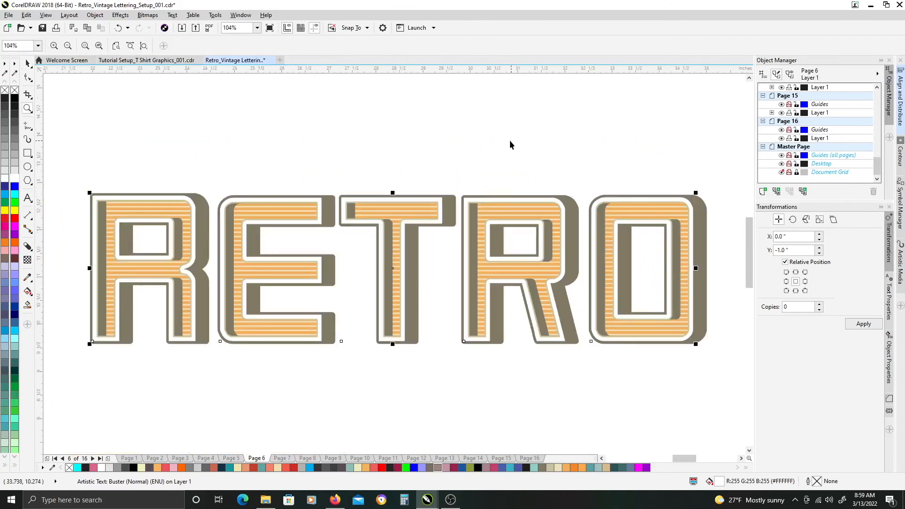
pyautogui.press('space')
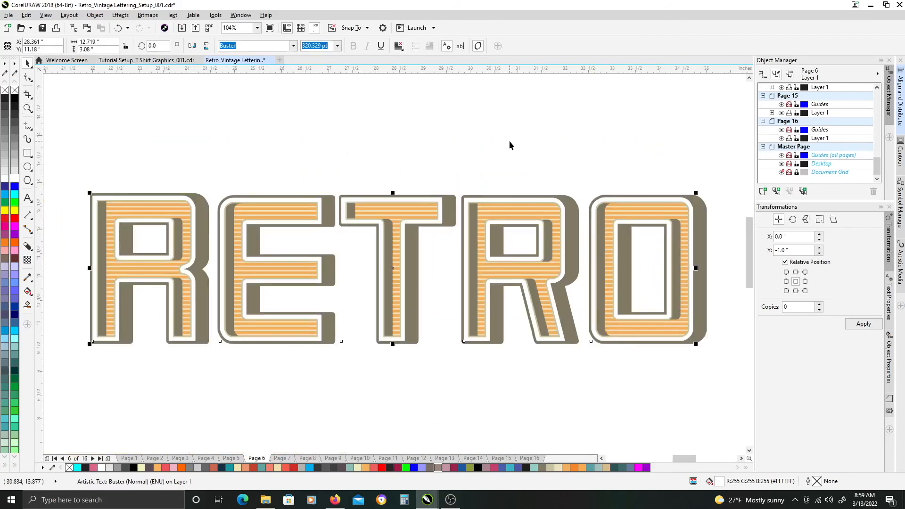